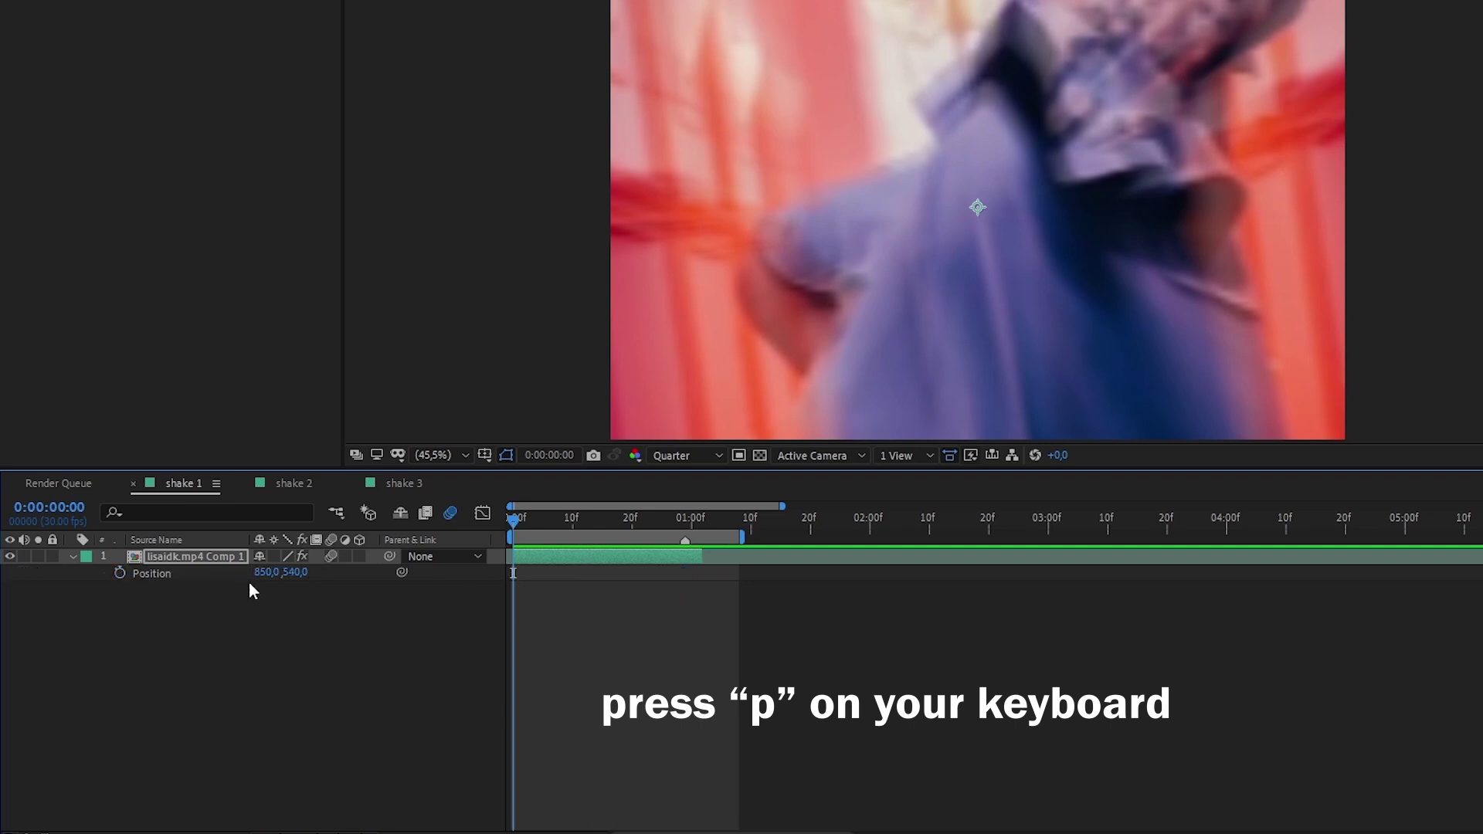
Separate the layer's position dimensions, add a Y Position keyframe at the first frame, and show all keyframed properties.
{"action": "right_click", "coordinate": [150, 575]}
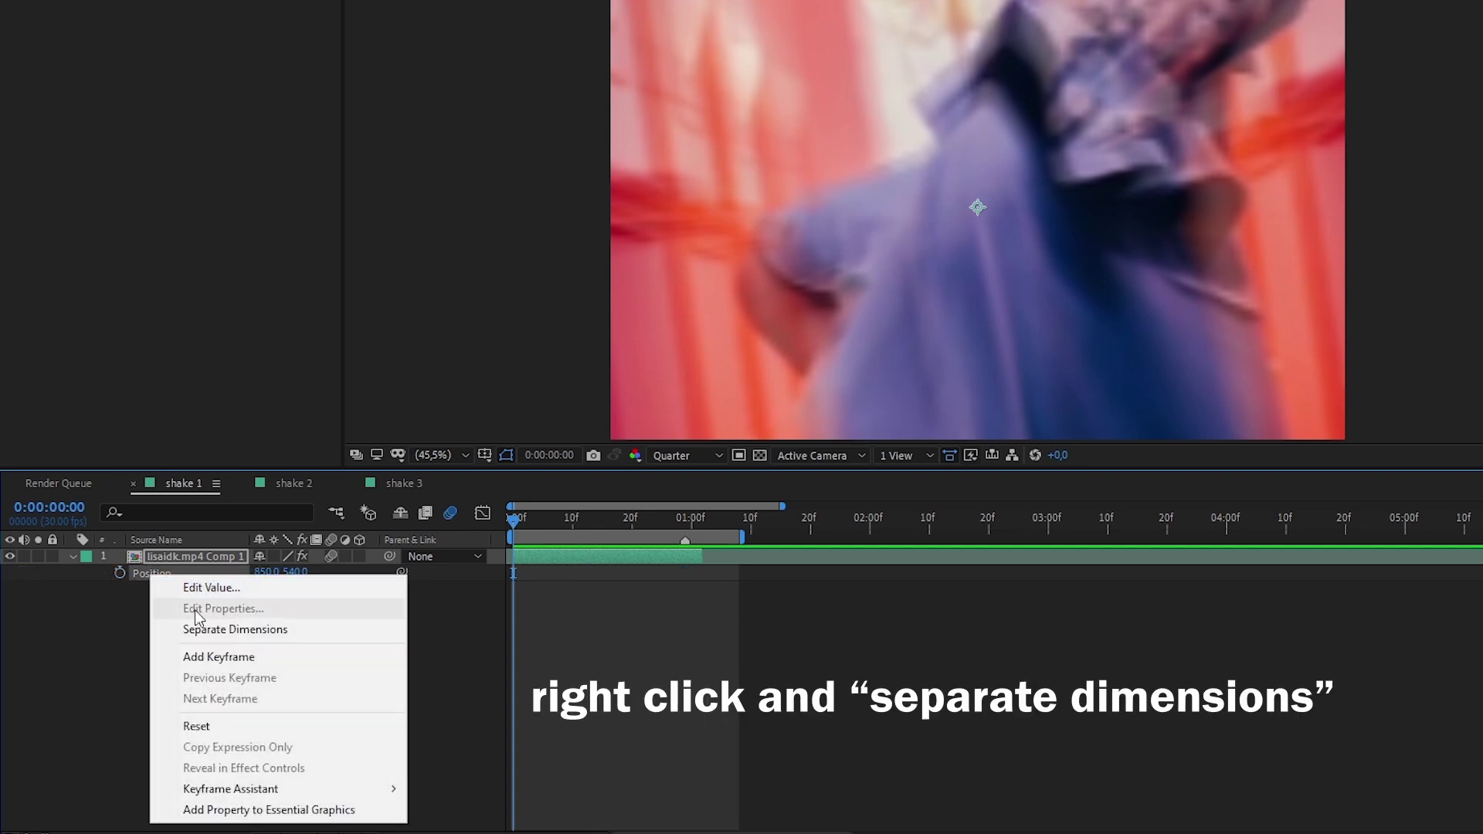
{"action": "left_click", "coordinate": [207, 632]}
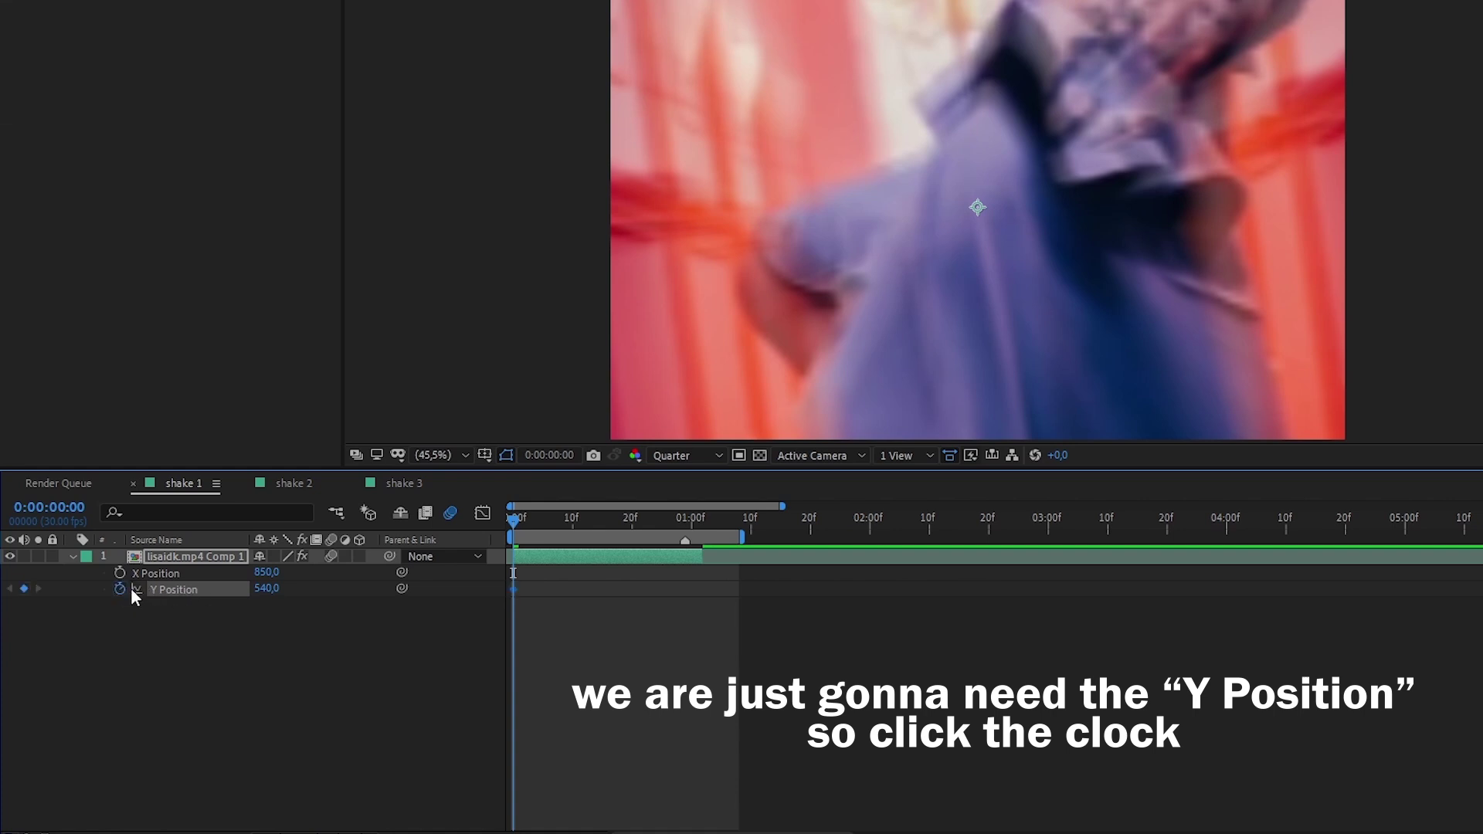
{"action": "key", "text": "u"}
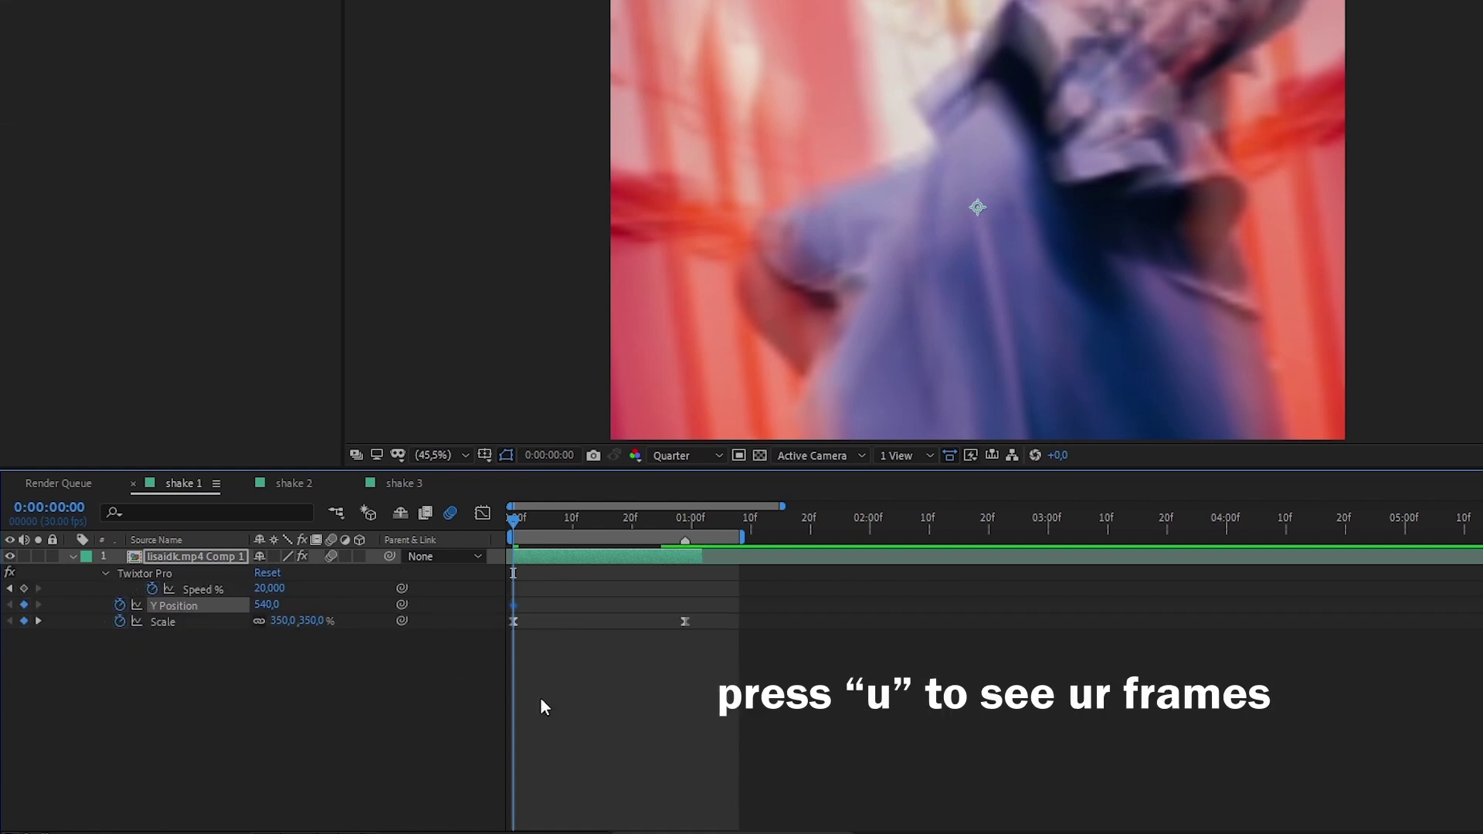
Move the Y Position keyframe from the first frame to the end of the clip, just after one second.
{"action": "left_click", "coordinate": [499, 689]}
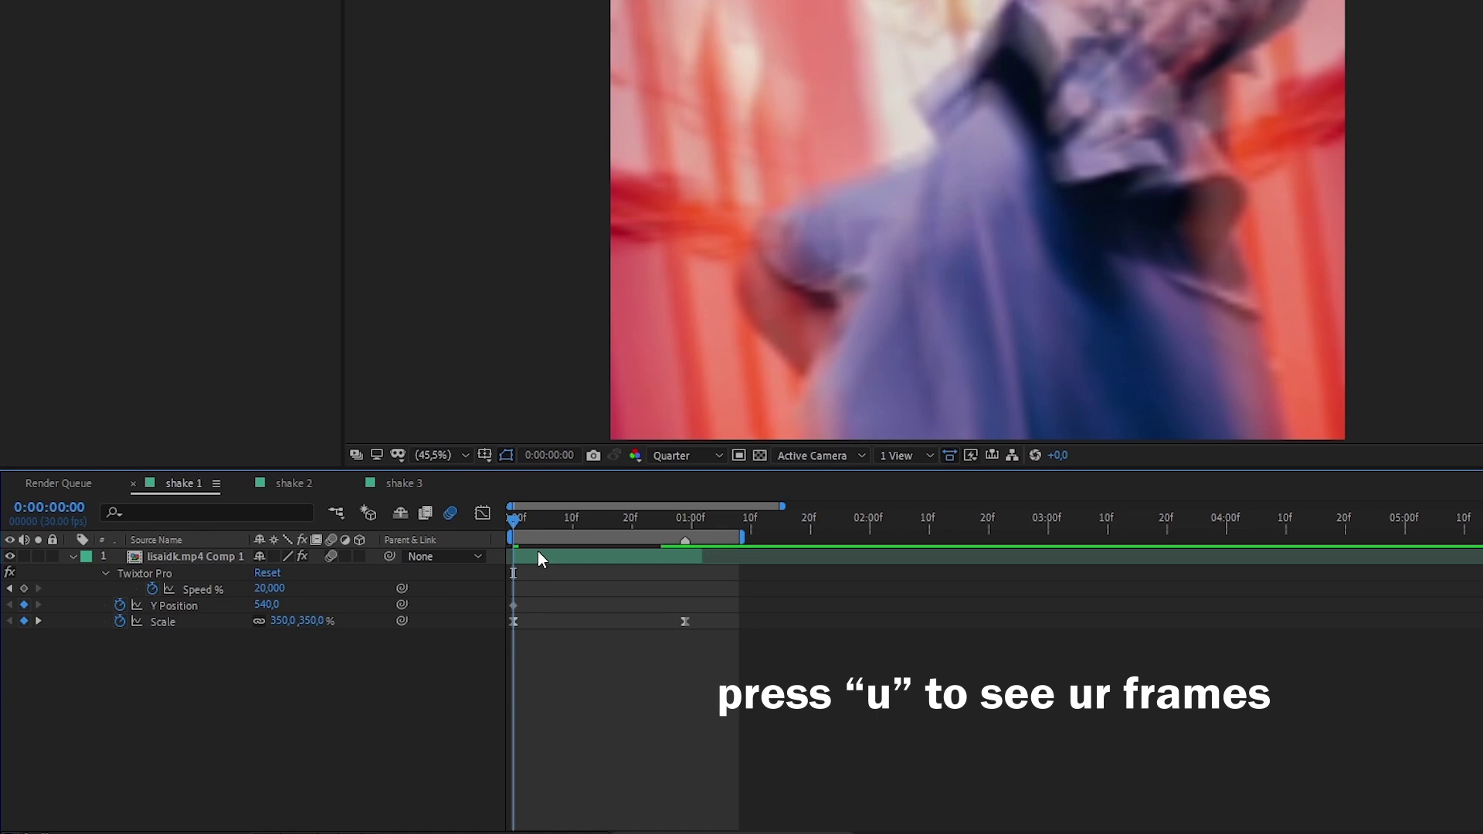
{"action": "left_click_drag", "start_coordinate": [514, 604], "coordinate": [703, 604]}
{"action": "left_click", "coordinate": [701, 519]}
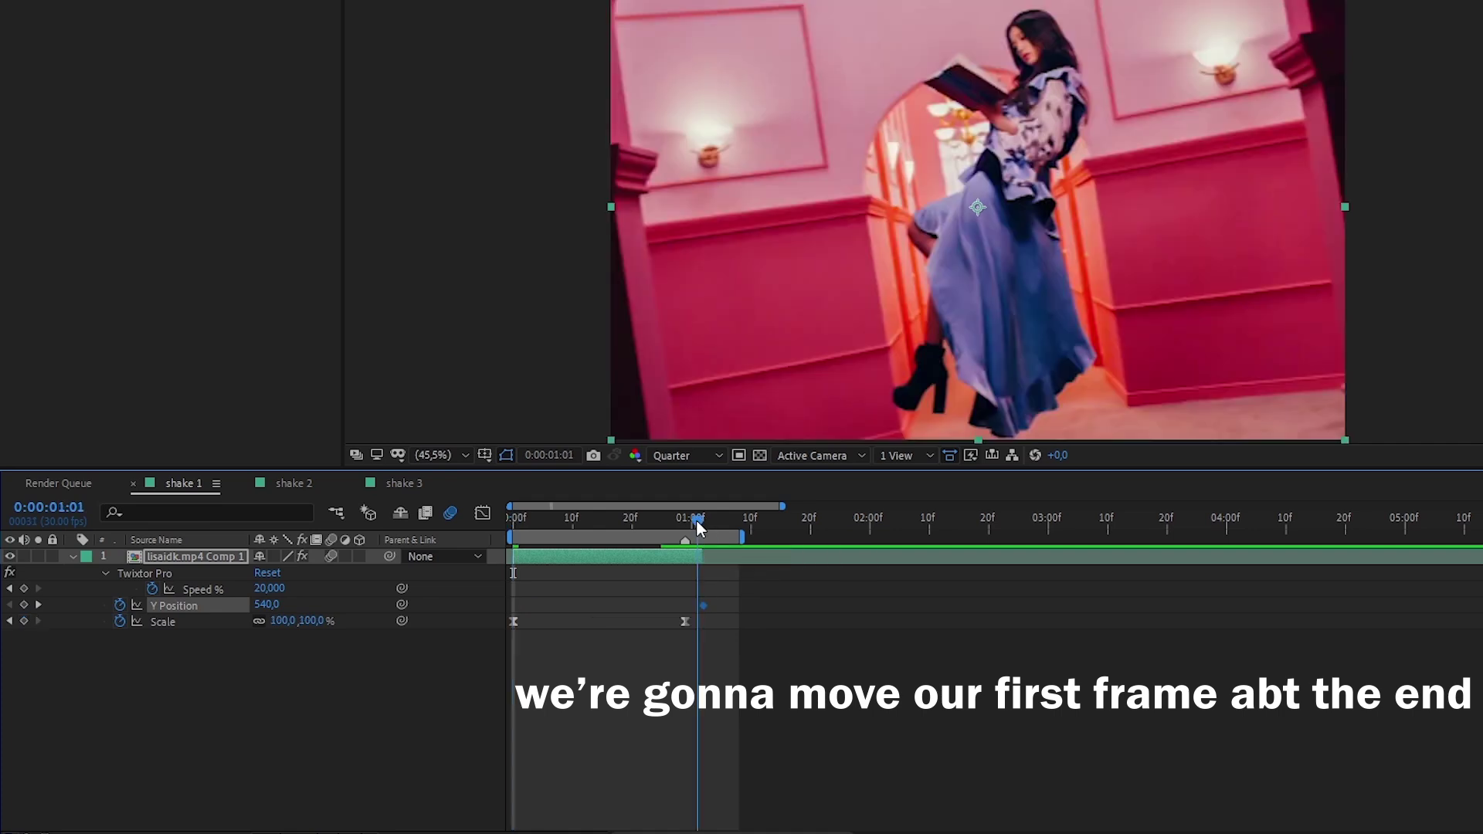
Set the Y Position to 677 at the first frame.
{"action": "left_click_drag", "start_coordinate": [703, 519], "coordinate": [513, 517]}
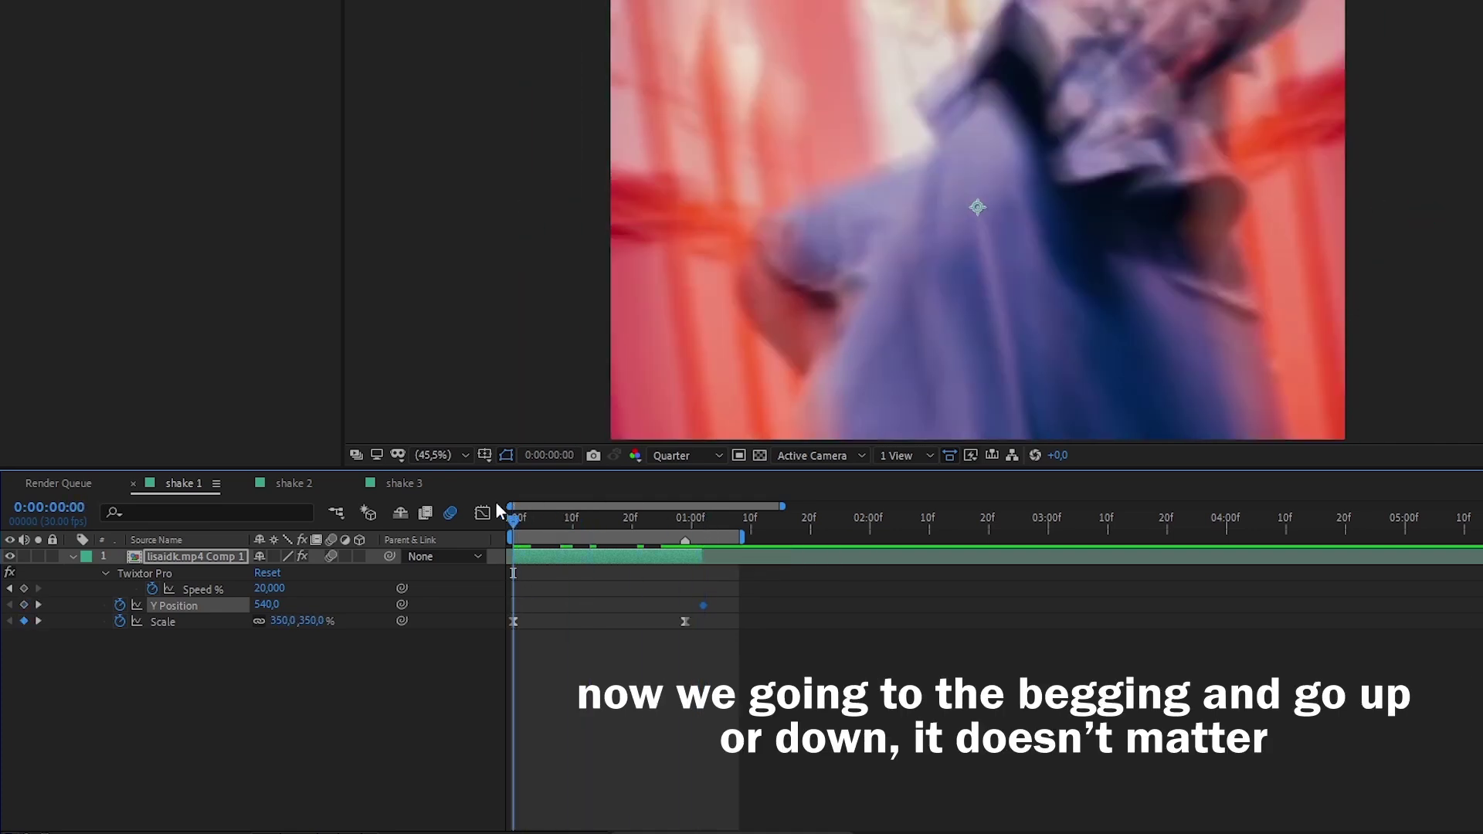
{"action": "left_click_drag", "start_coordinate": [266, 607], "coordinate": [426, 611]}
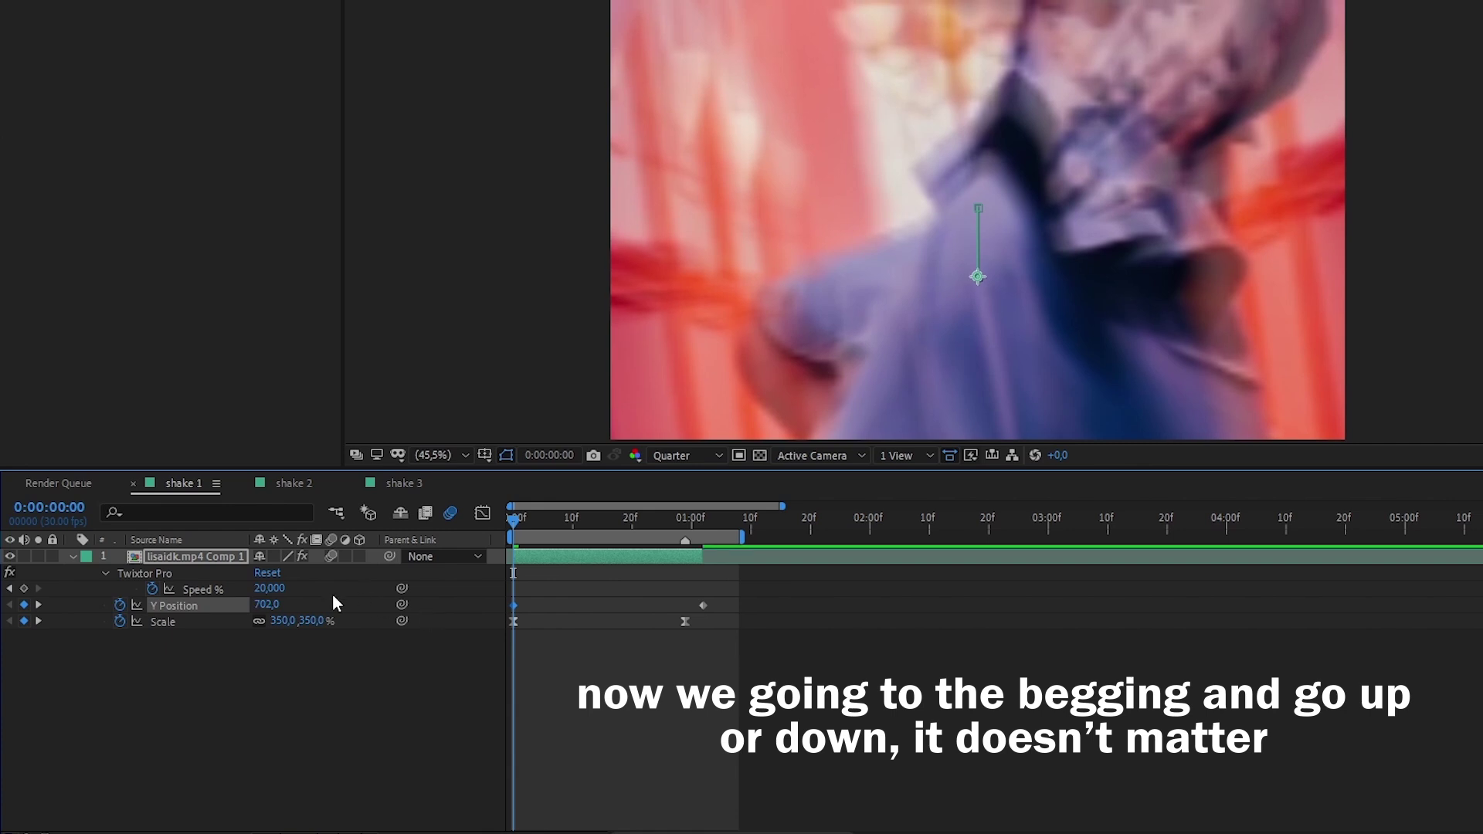
{"action": "left_click_drag", "start_coordinate": [274, 612], "coordinate": [251, 613]}
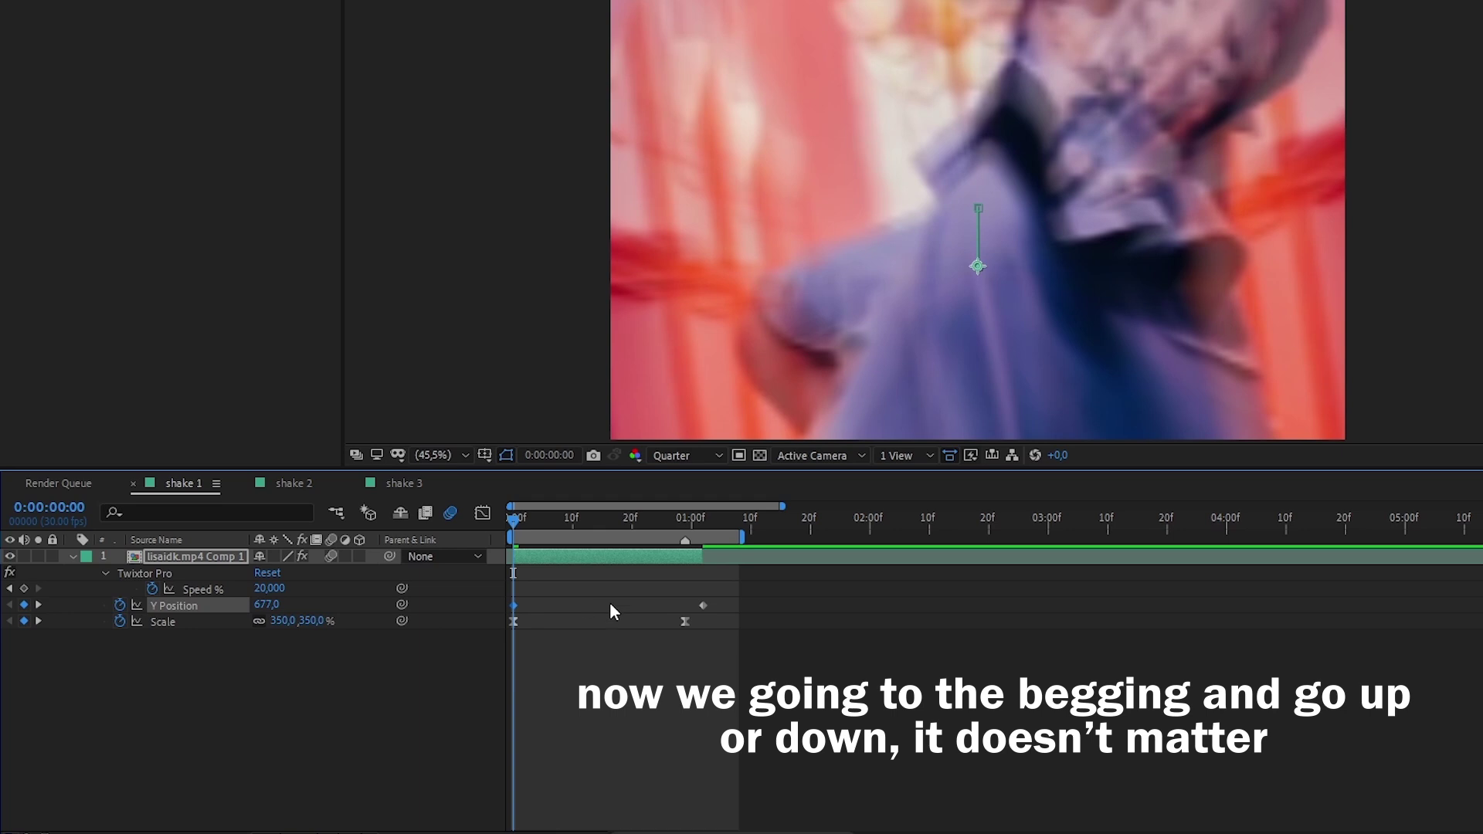
Apply Easy Ease to both Y Position keyframes and show their curve in the graph editor.
{"action": "left_click_drag", "start_coordinate": [735, 602], "coordinate": [491, 615]}
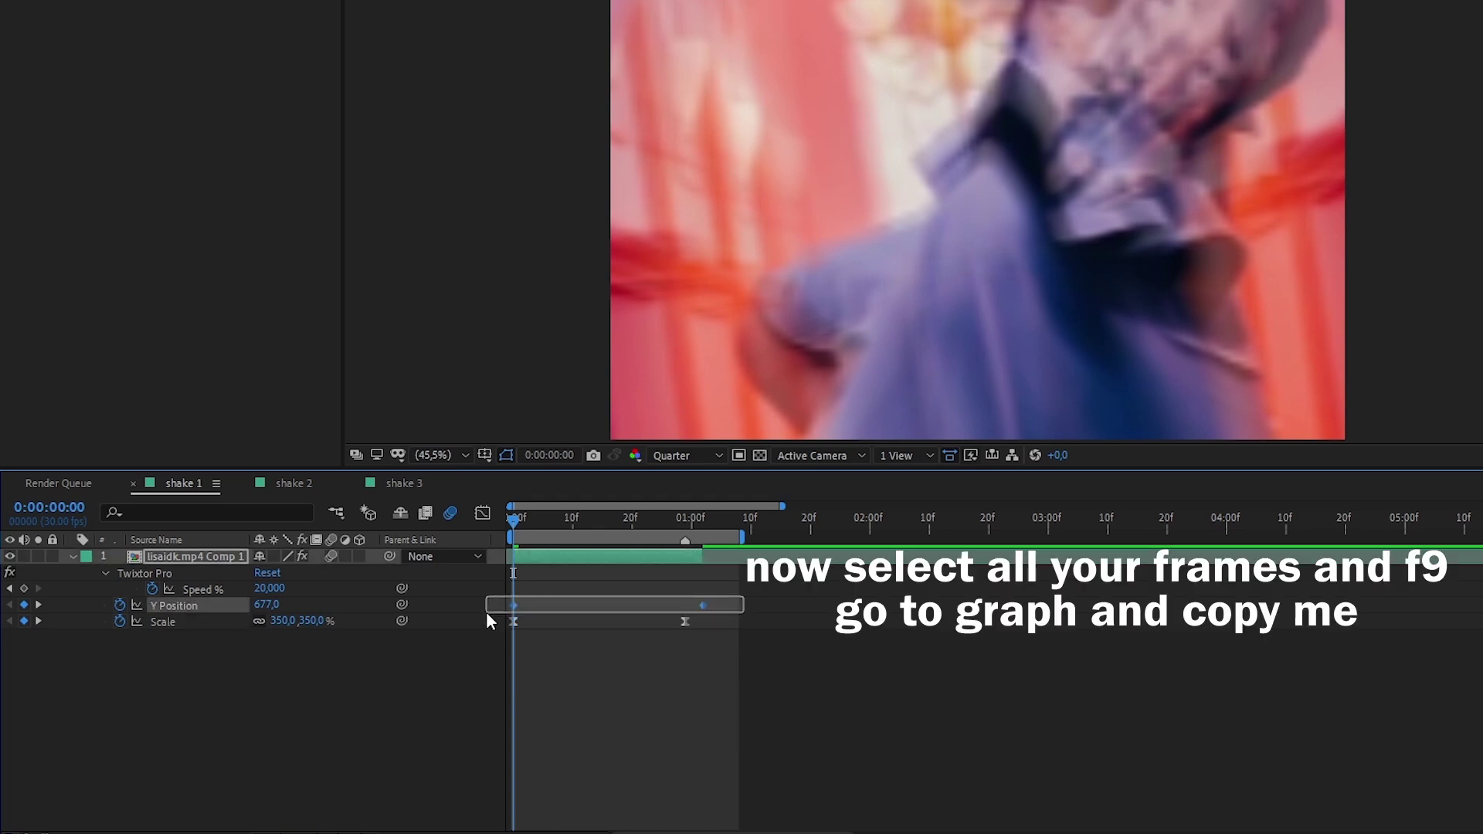
{"action": "left_click", "coordinate": [490, 513]}
{"action": "left_click_drag", "start_coordinate": [593, 573], "coordinate": [482, 591]}
{"action": "key", "text": "F9"}
Bend the Y Position curve into a wave that dips to about 420 px near frame 12, and preview the motion.
{"action": "left_click_drag", "start_coordinate": [576, 567], "coordinate": [552, 777]}
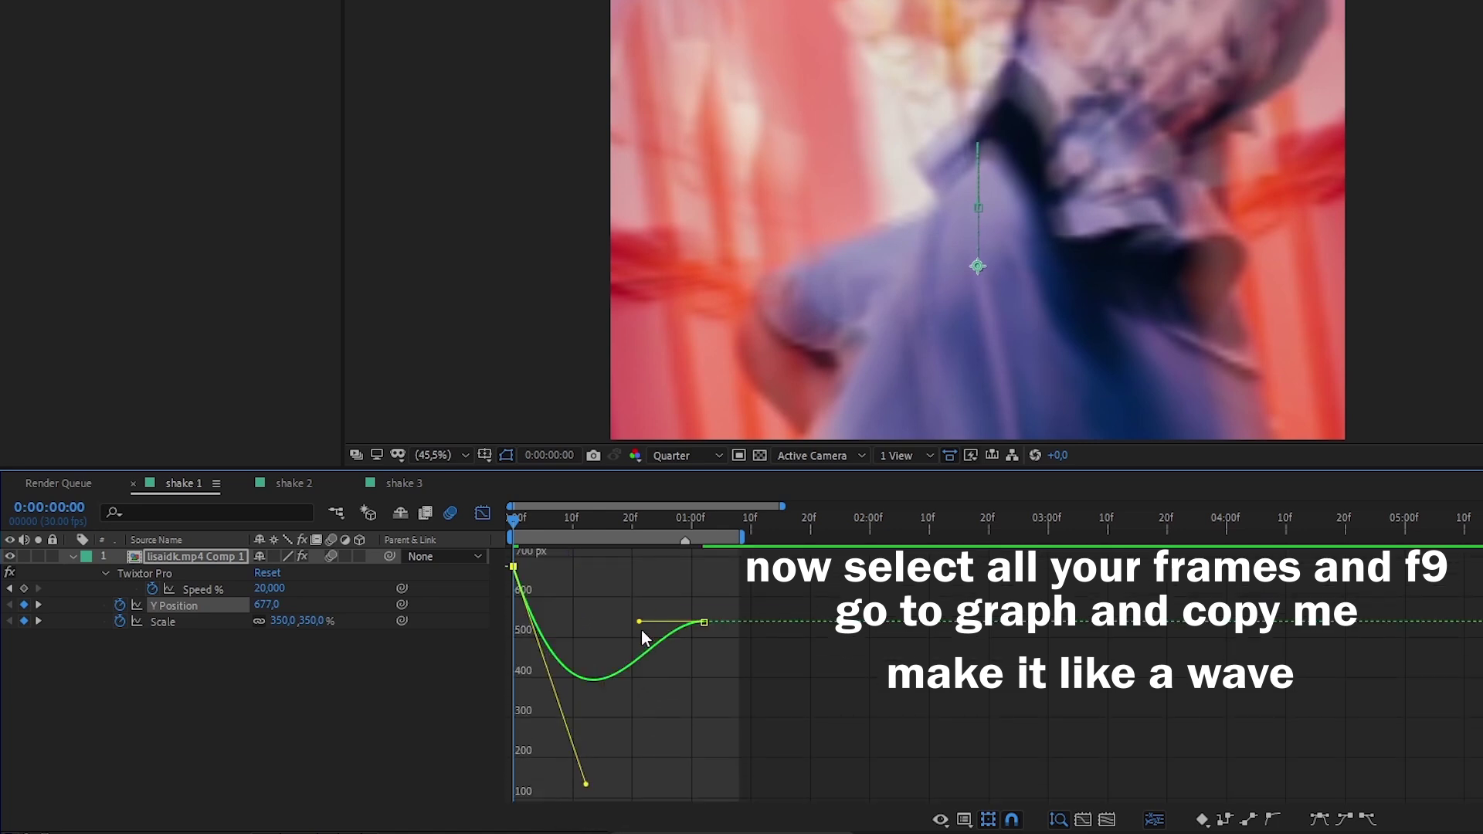
{"action": "left_click_drag", "start_coordinate": [632, 612], "coordinate": [602, 585]}
{"action": "left_click_drag", "start_coordinate": [577, 525], "coordinate": [584, 520]}
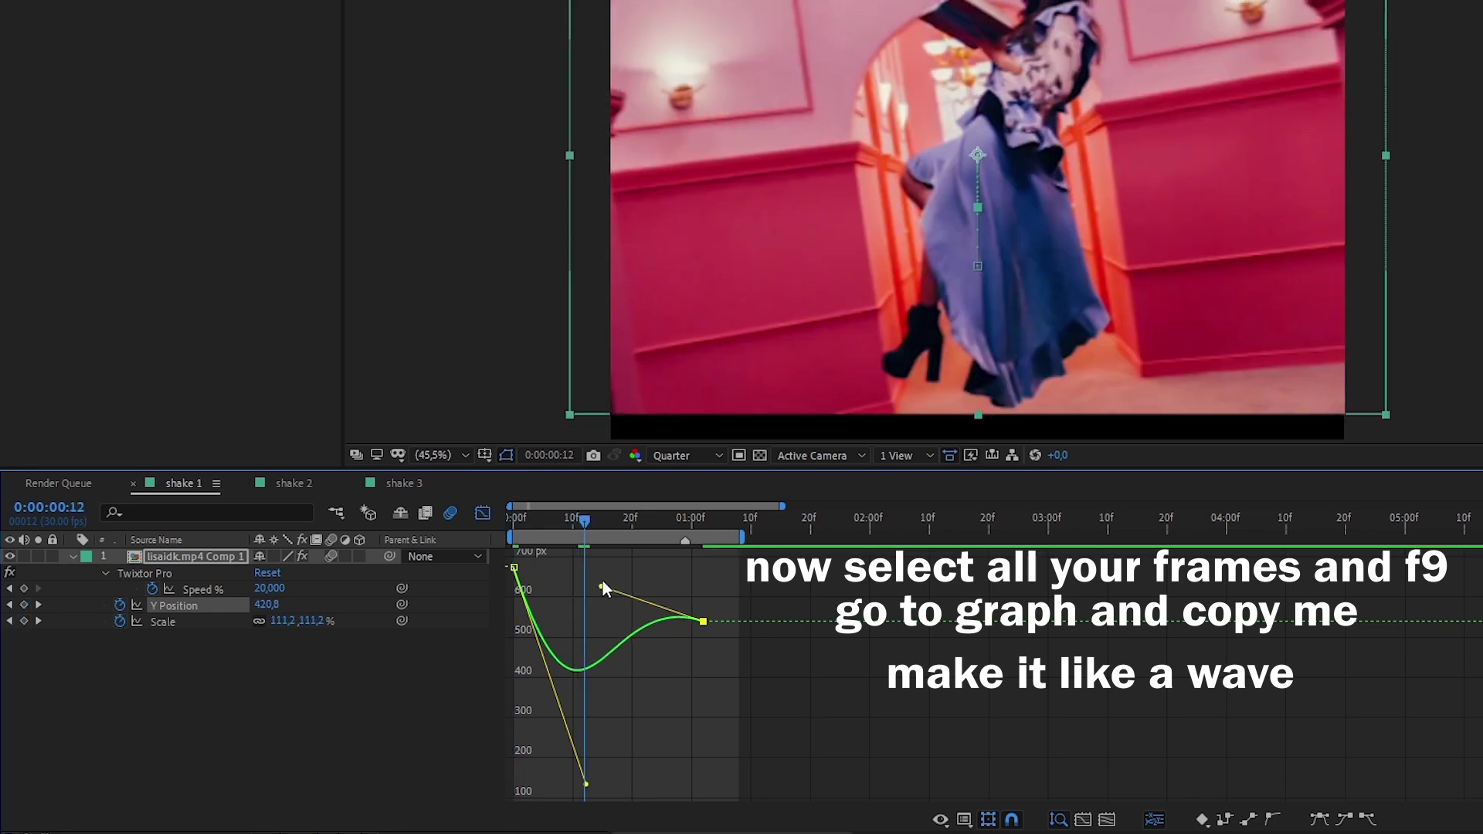
{"action": "left_click_drag", "start_coordinate": [591, 593], "coordinate": [591, 591]}
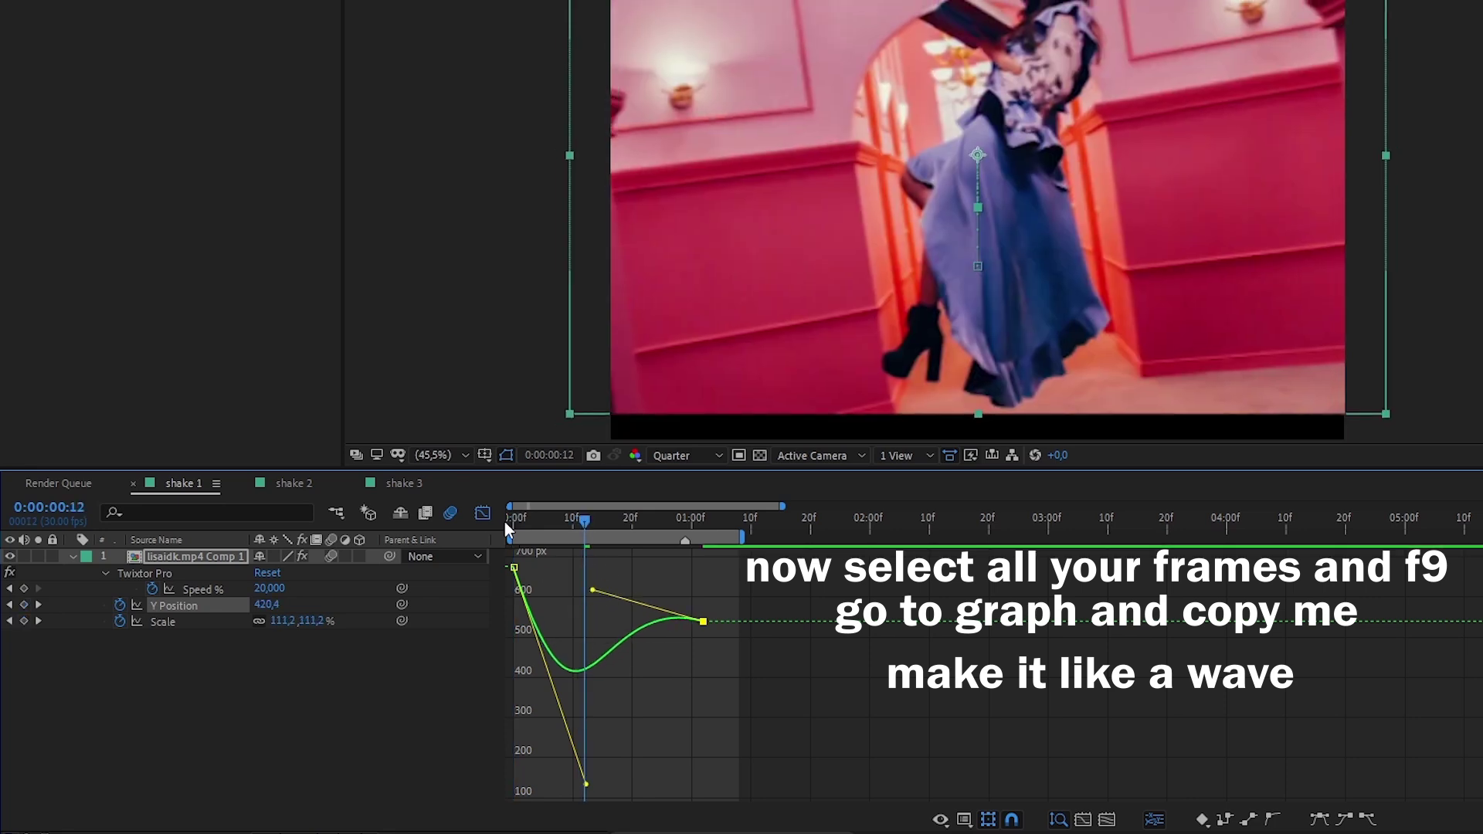
{"action": "left_click", "coordinate": [482, 513]}
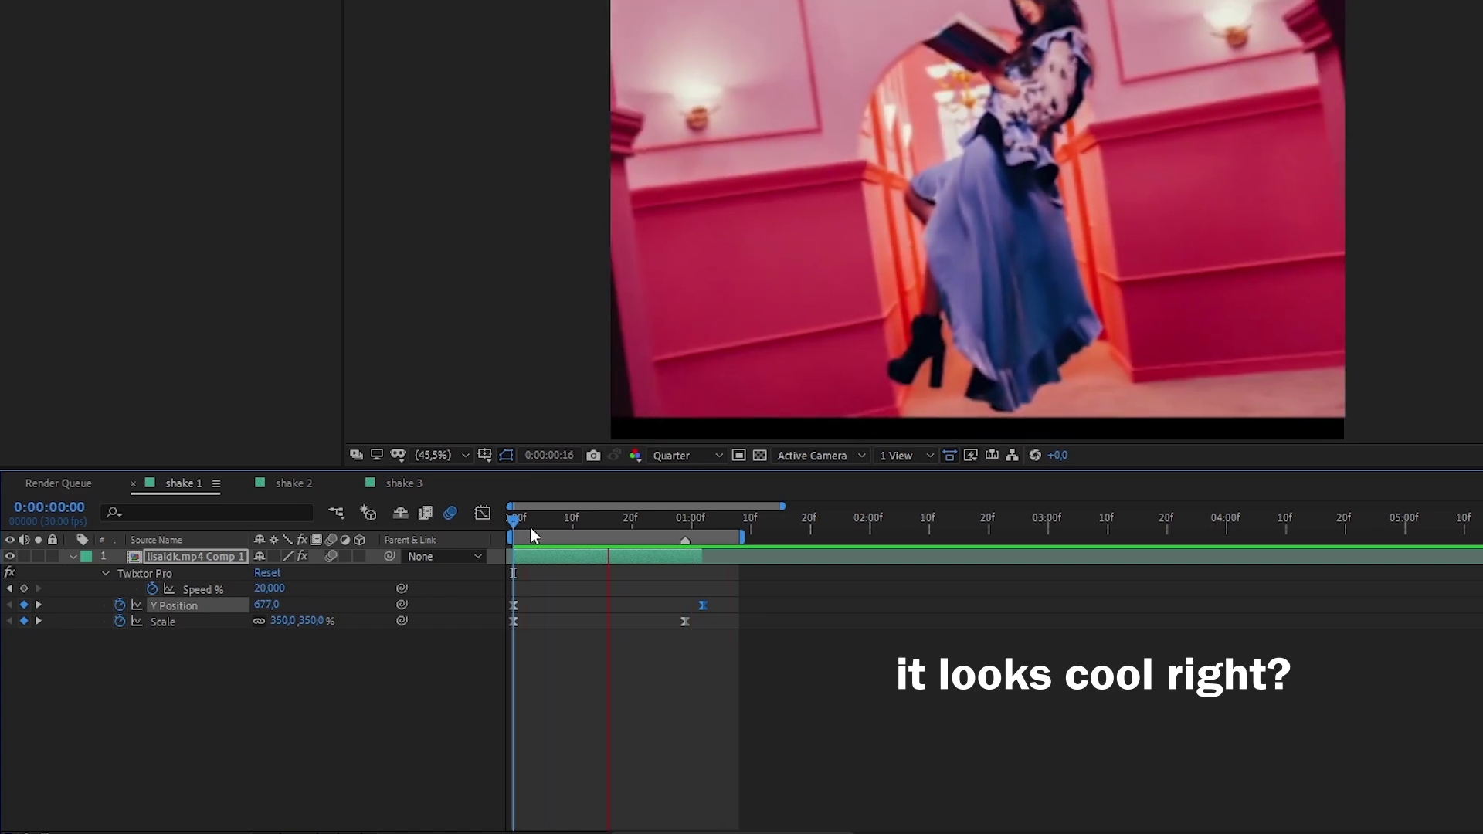
{"action": "key", "text": "space"}
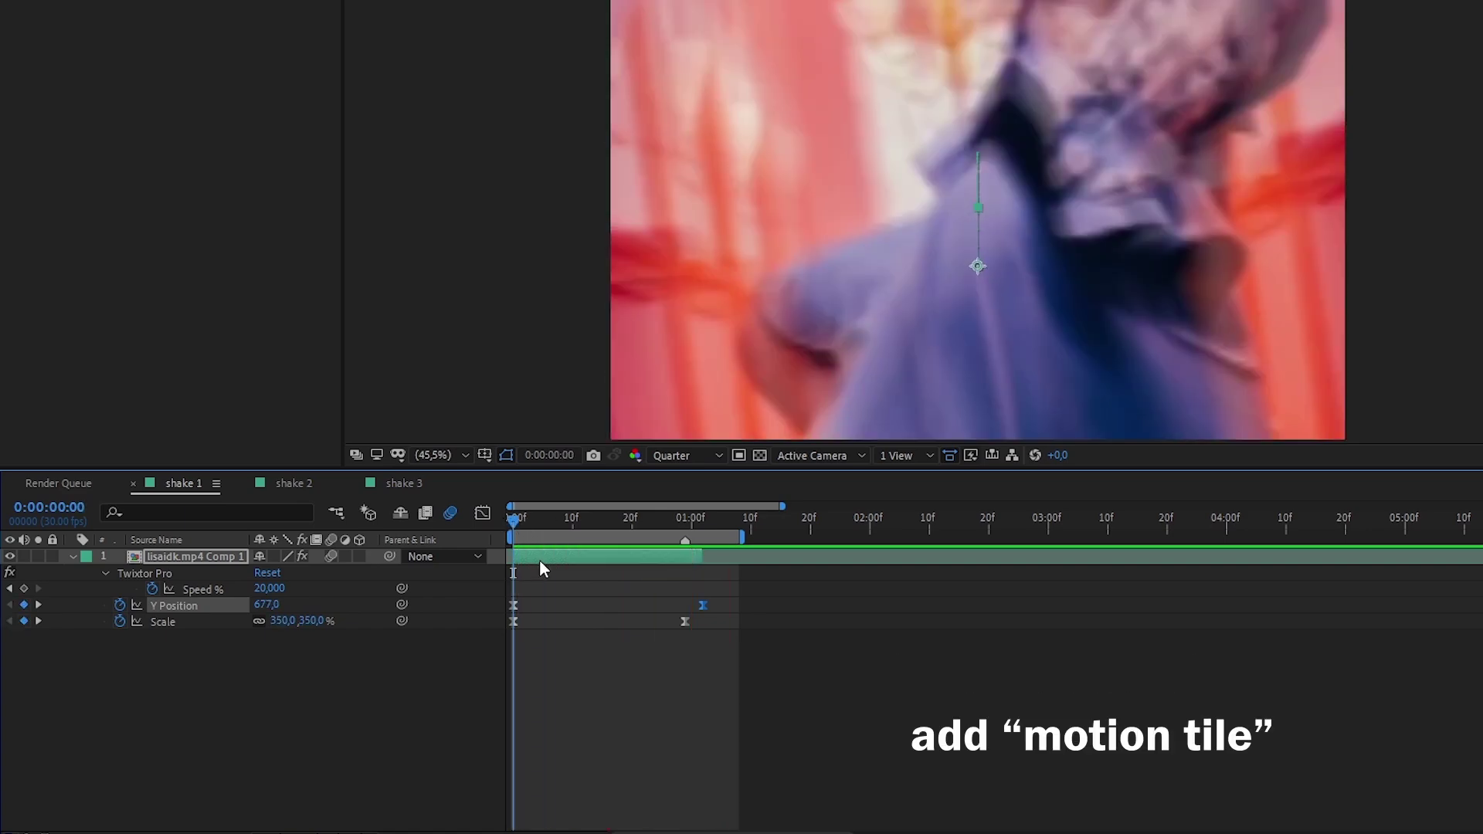
Add the Motion Tile effect with output width 340, output height 350 and mirrored edges.
{"action": "key", "text": "ctrl+space"}
{"action": "type", "text": "motion tile"}
{"action": "key", "text": "Return"}
{"action": "left_click_drag", "start_coordinate": [235, 125], "coordinate": [258, 116]}
{"action": "left_click", "coordinate": [223, 144]}
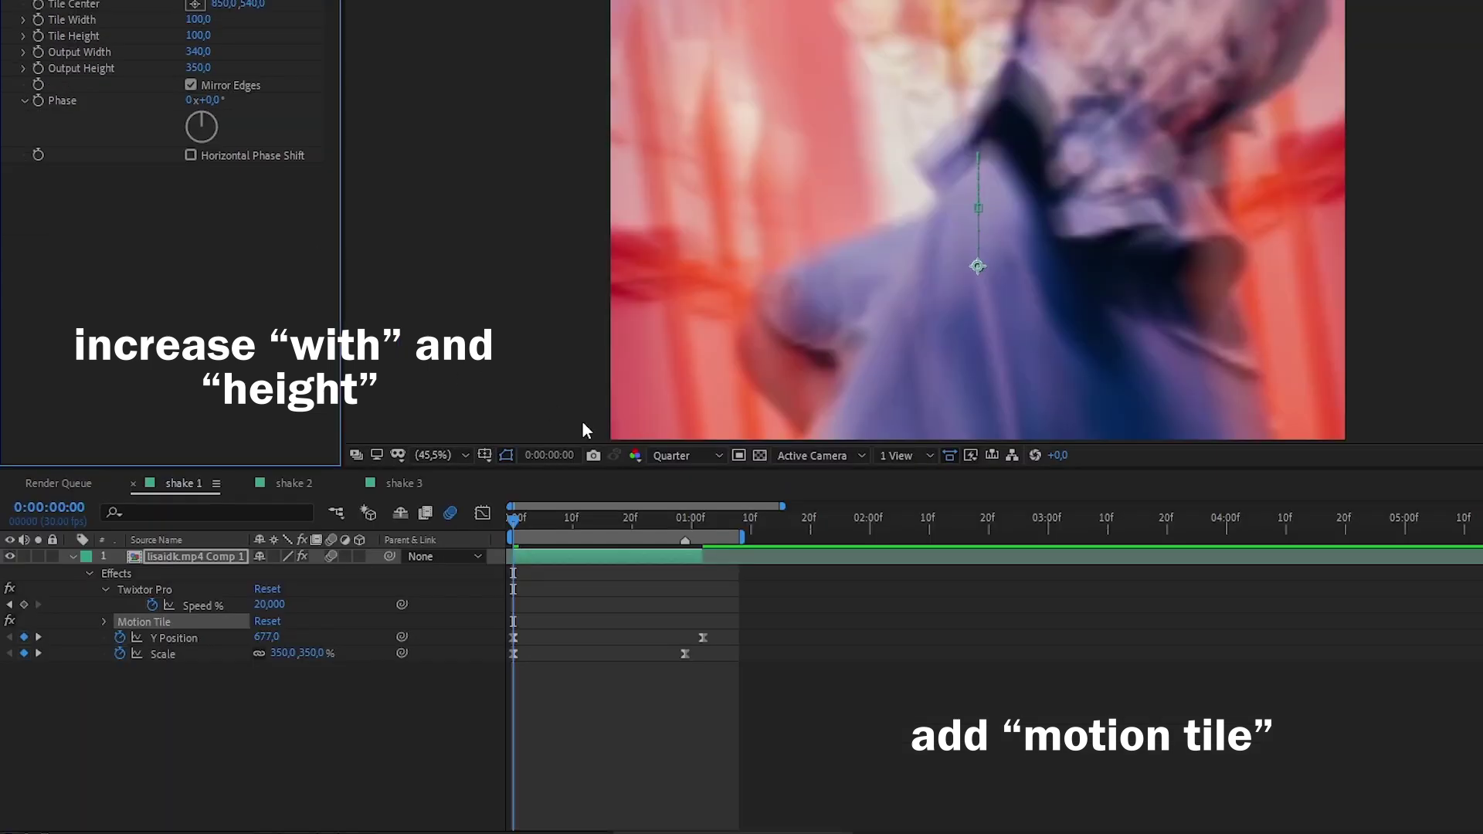
{"action": "left_click", "coordinate": [763, 590]}
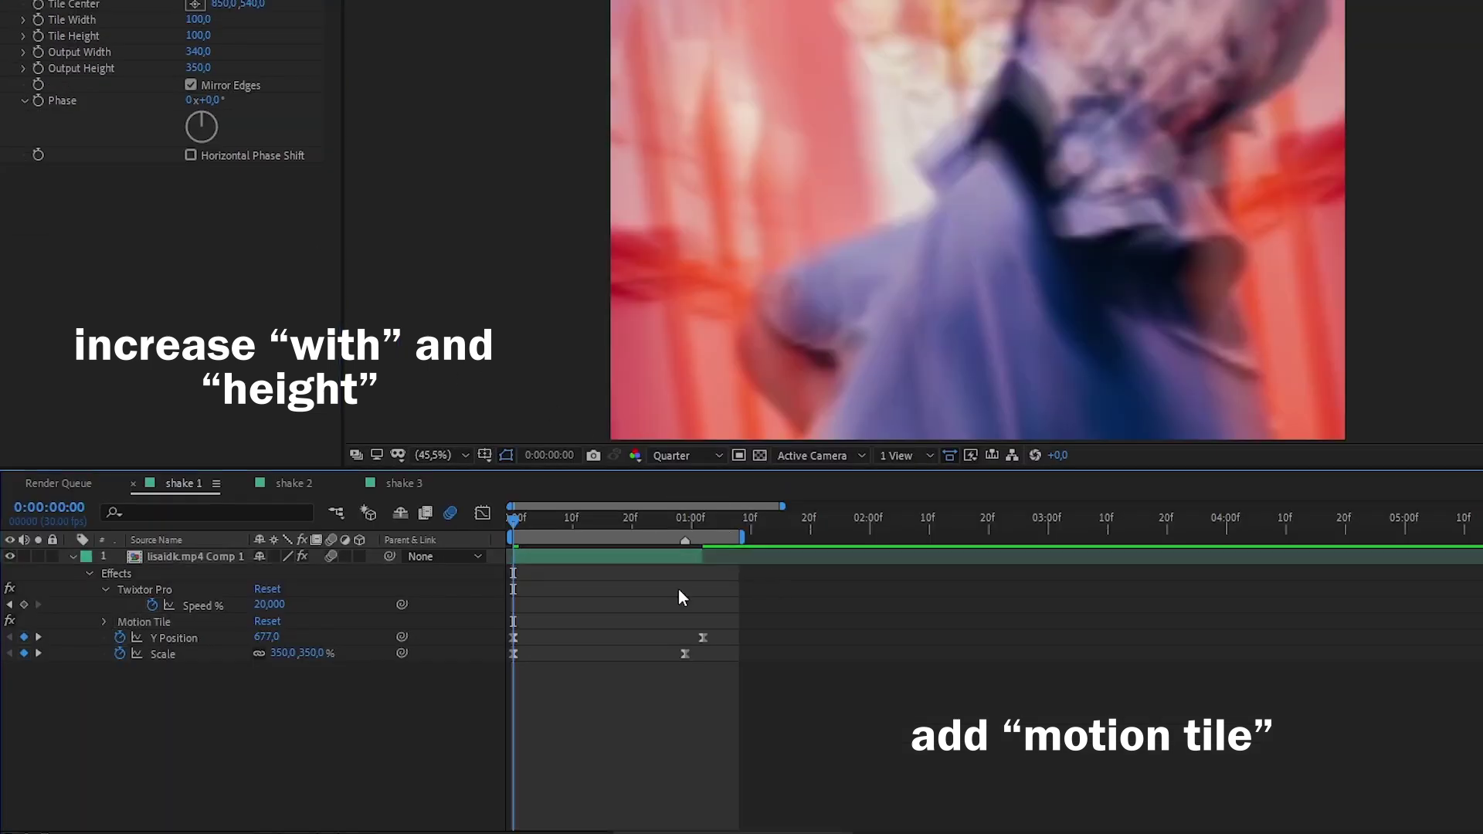
Add a Rotation keyframe to the layer and move it to the end of the clip.
{"action": "left_click", "coordinate": [604, 555]}
{"action": "key", "text": "r"}
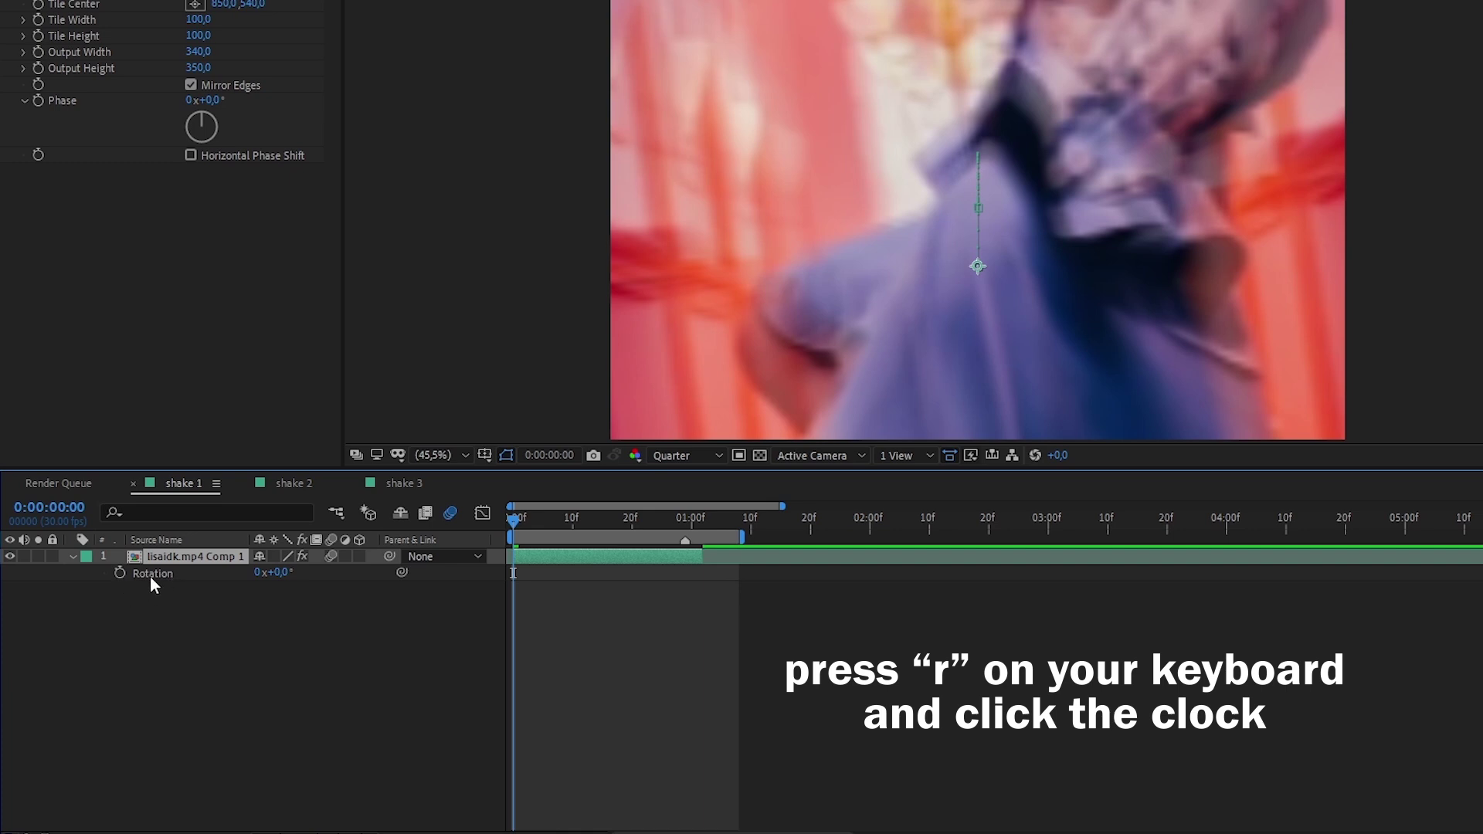
{"action": "left_click", "coordinate": [120, 572]}
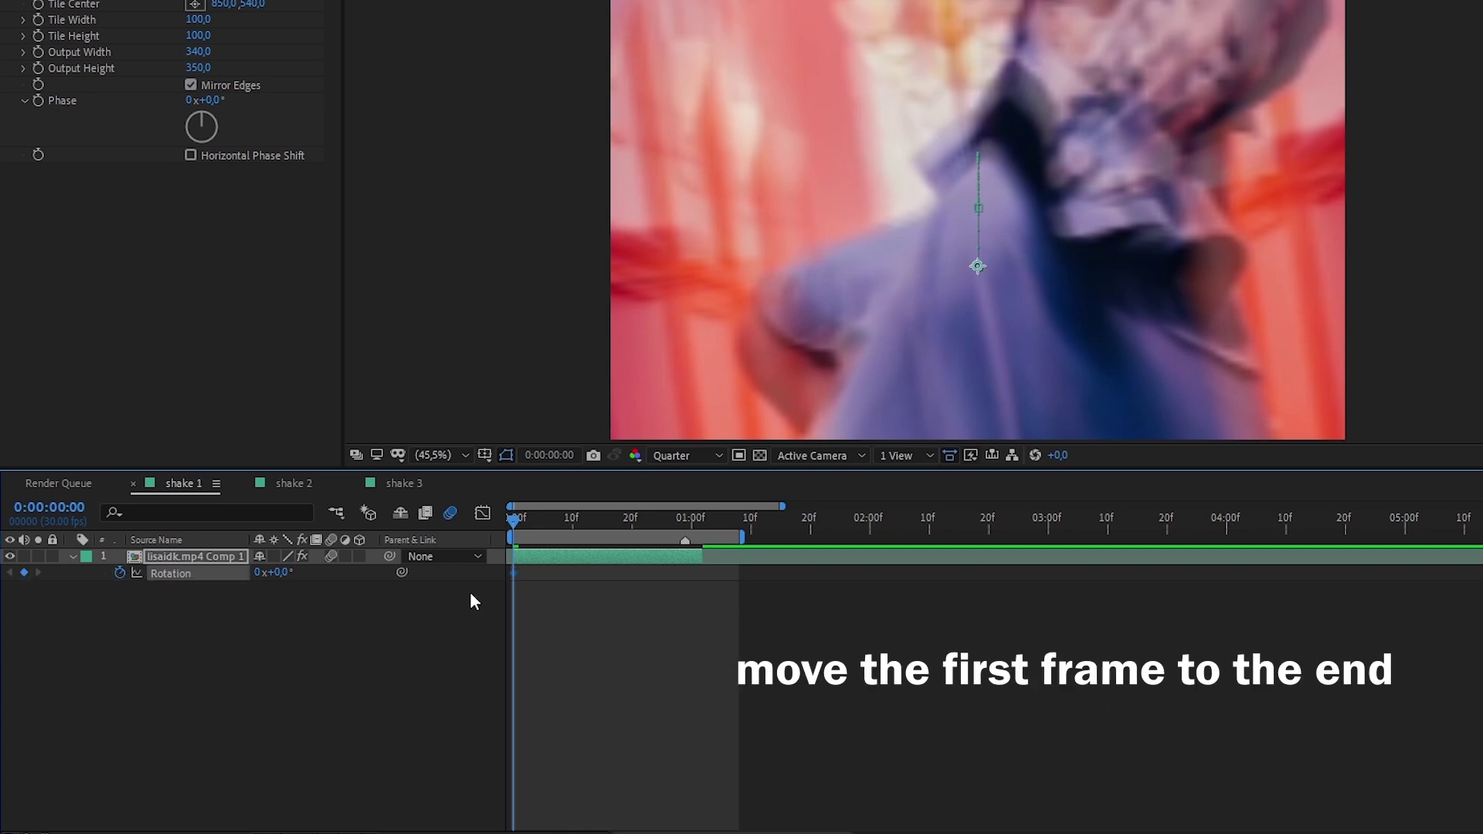
{"action": "left_click_drag", "start_coordinate": [513, 573], "coordinate": [704, 587]}
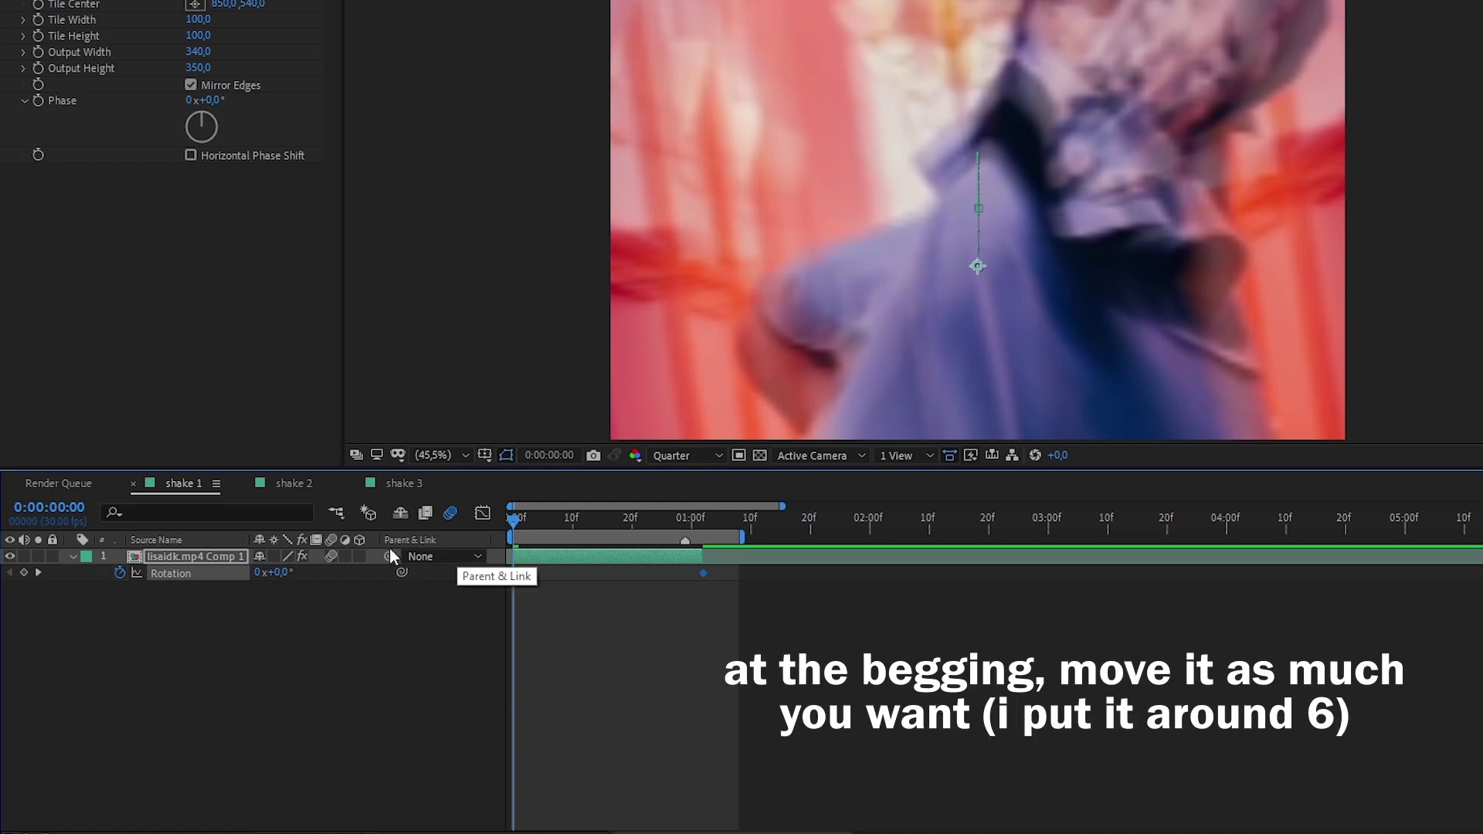
Set the layer's rotation to 6° at the first frame.
{"action": "left_click", "coordinate": [276, 571]}
{"action": "type", "text": "6"}
{"action": "key", "text": "Return"}
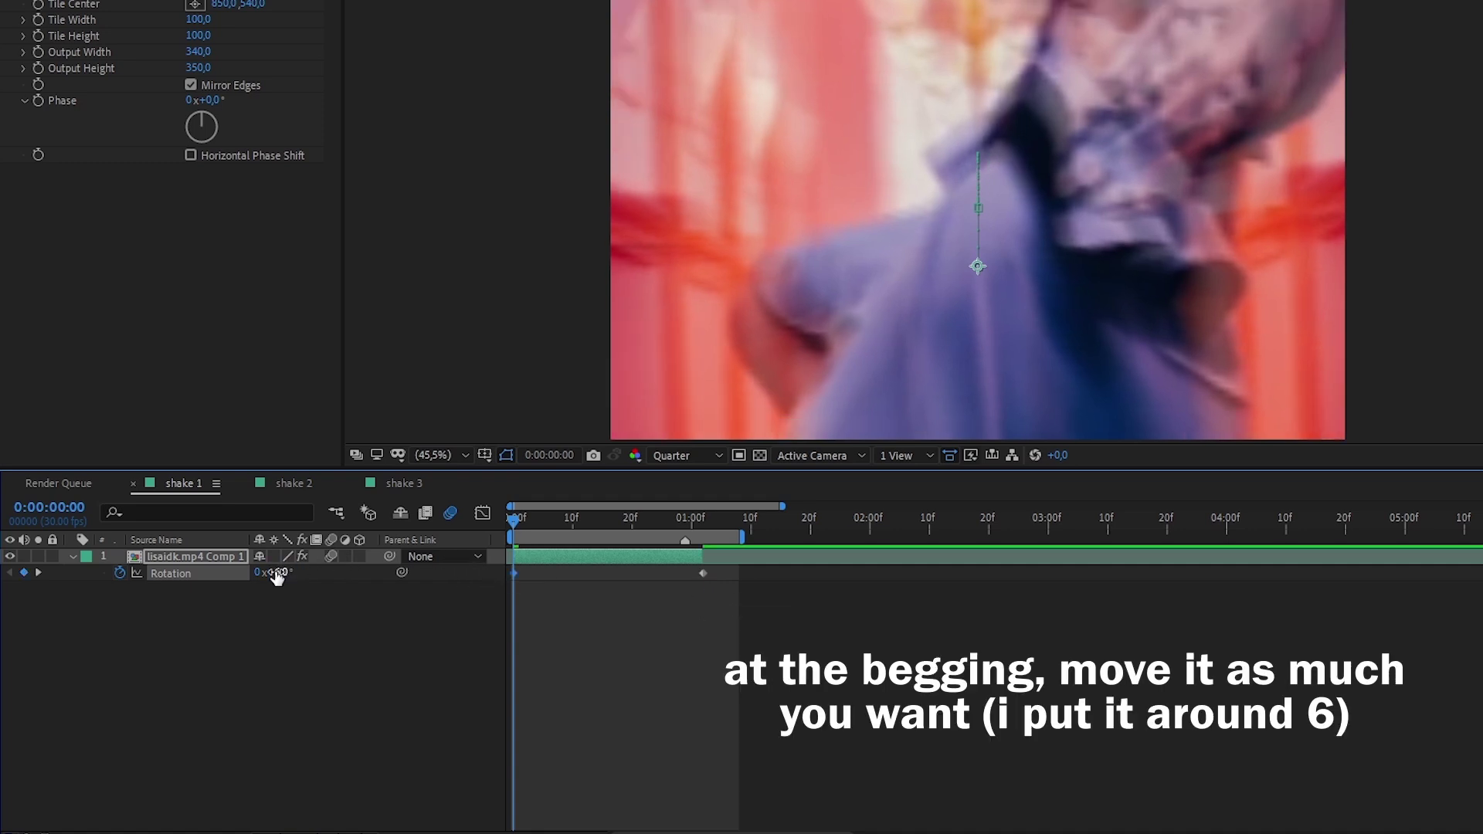
Apply Easy Ease to both Rotation keyframes and show their curve in the graph editor.
{"action": "left_click_drag", "start_coordinate": [748, 567], "coordinate": [469, 605]}
{"action": "key", "text": "F9"}
{"action": "left_click", "coordinate": [482, 512]}
{"action": "scroll", "coordinate": [515, 591], "scroll_direction": "right", "scroll_amount": 3}
{"action": "scroll", "coordinate": [587, 695], "scroll_direction": "left", "scroll_amount": 3}
{"action": "scroll", "coordinate": [587, 695], "scroll_direction": "down", "scroll_amount": 2}
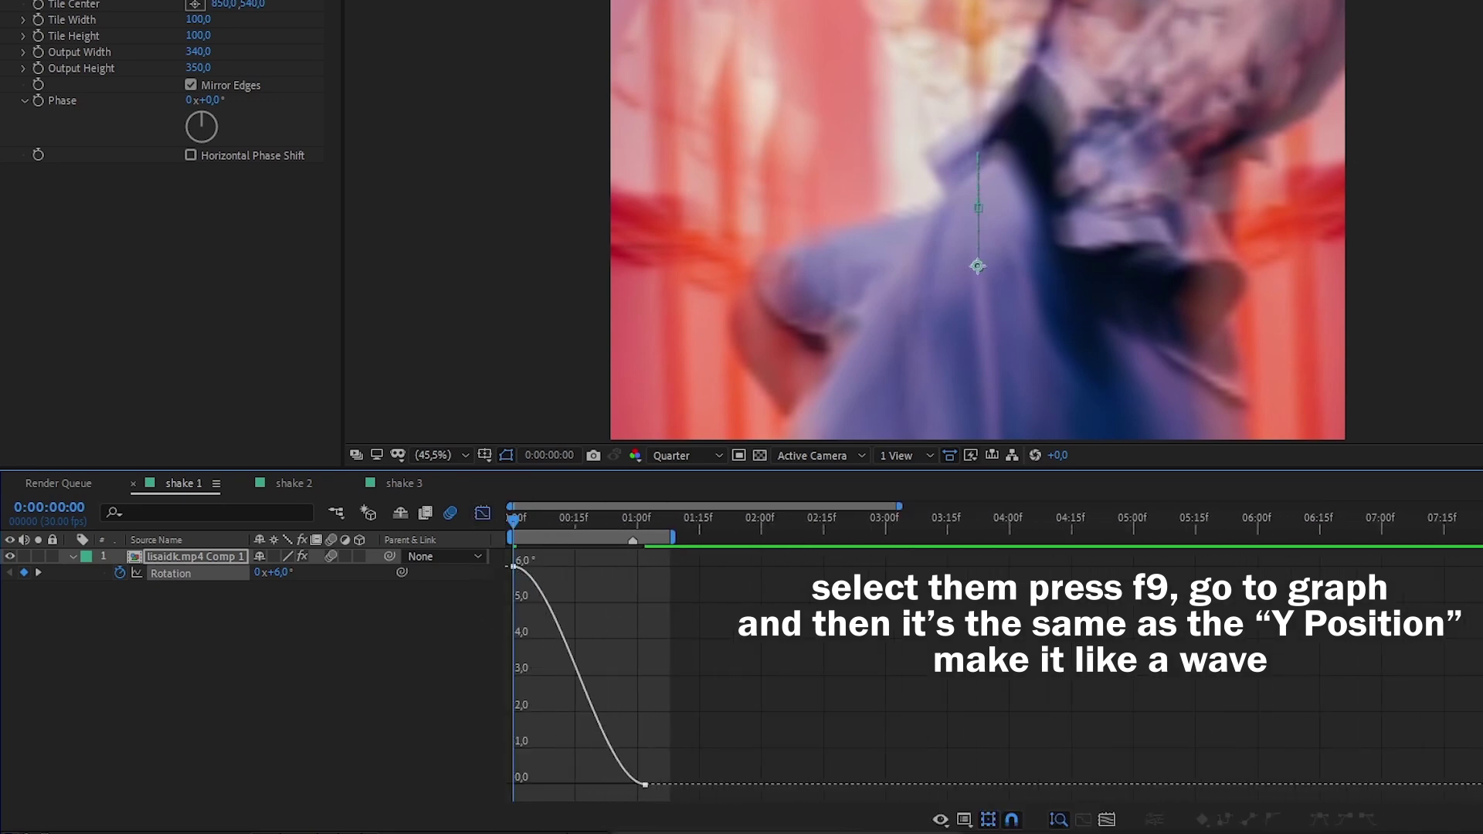
Bend the Rotation curve into a wave that dips to about -2° near frame 9, preview it, and leave the graph editor.
{"action": "left_click_drag", "start_coordinate": [569, 568], "coordinate": [576, 791]}
{"action": "left_click_drag", "start_coordinate": [562, 533], "coordinate": [593, 517]}
{"action": "left_click_drag", "start_coordinate": [622, 655], "coordinate": [581, 627]}
{"action": "key", "text": "Page_Up"}
{"action": "key", "text": "Page_Up"}
{"action": "key", "text": "Page_Up"}
{"action": "key", "text": "Page_Up"}
{"action": "key", "text": "Page_Up"}
{"action": "key", "text": "Page_Up"}
{"action": "key", "text": "Page_Up"}
{"action": "key", "text": "Page_Up"}
{"action": "key", "text": "Page_Up"}
{"action": "key", "text": "Page_Up"}
{"action": "key", "text": "Page_Up"}
{"action": "key", "text": "Page_Up"}
{"action": "key", "text": "Page_Up"}
{"action": "key", "text": "Page_Up"}
{"action": "key", "text": "Page_Up"}
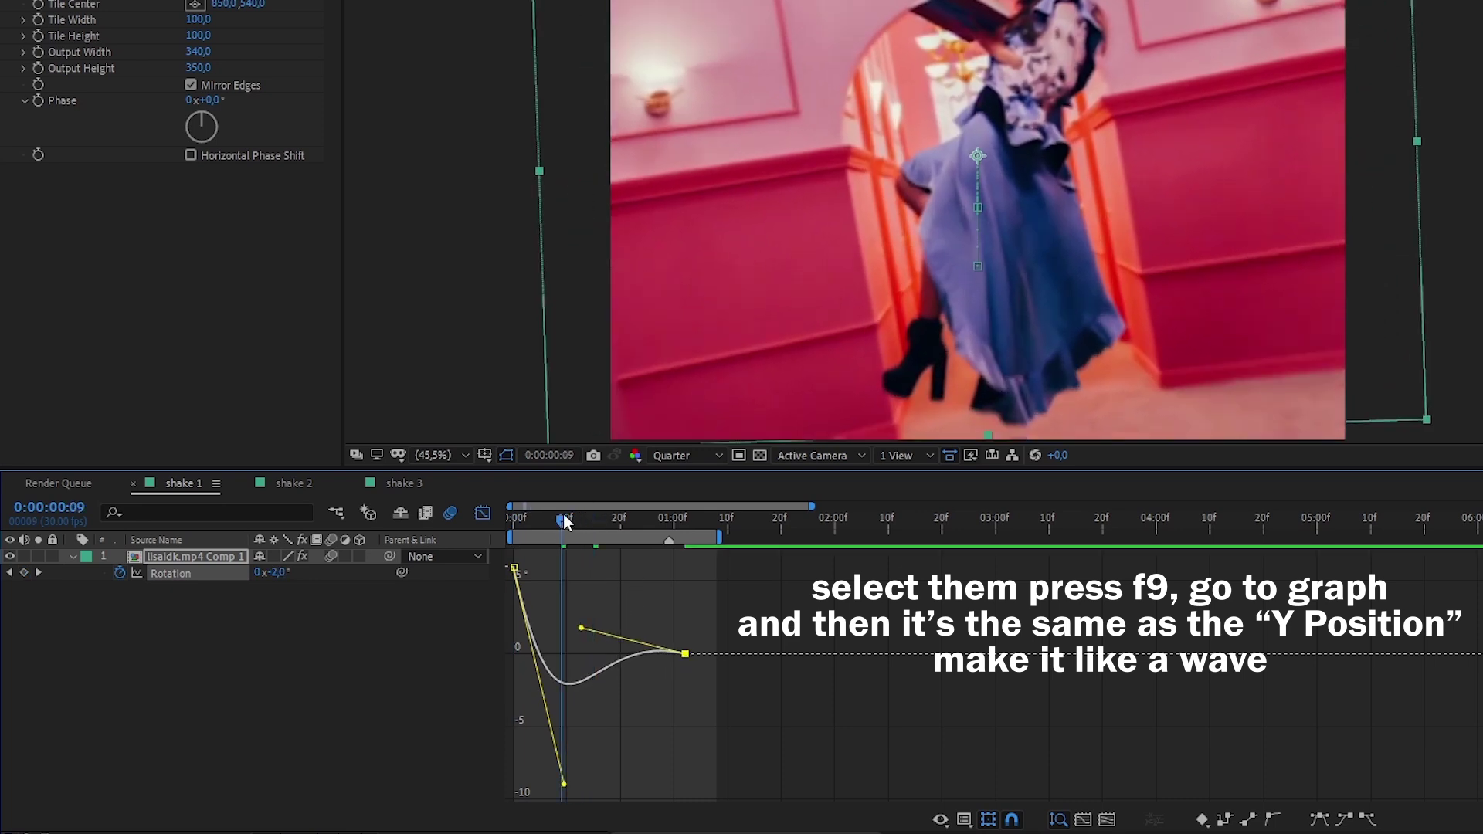
{"action": "key", "text": "space"}
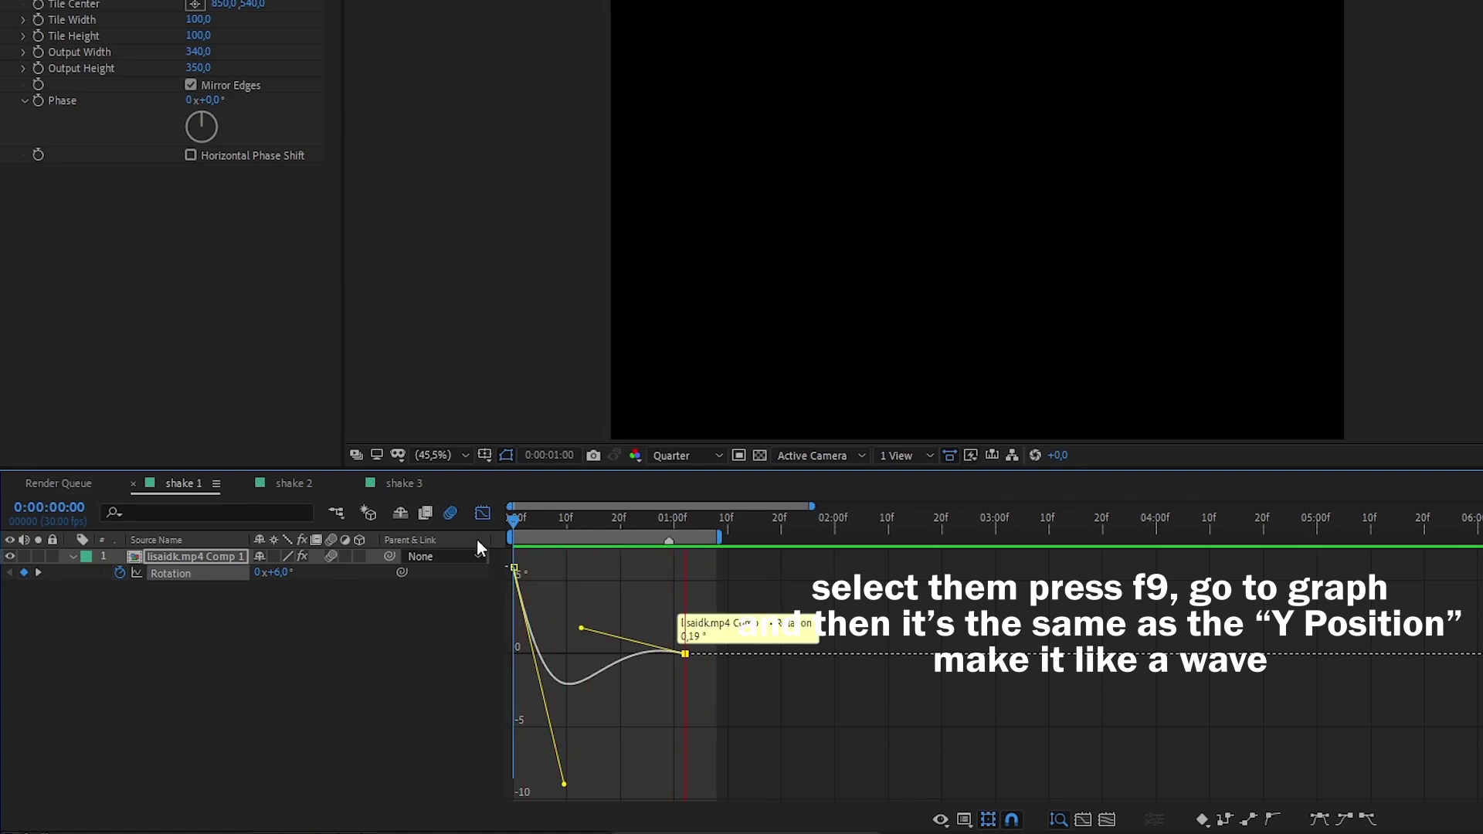
{"action": "left_click", "coordinate": [482, 513]}
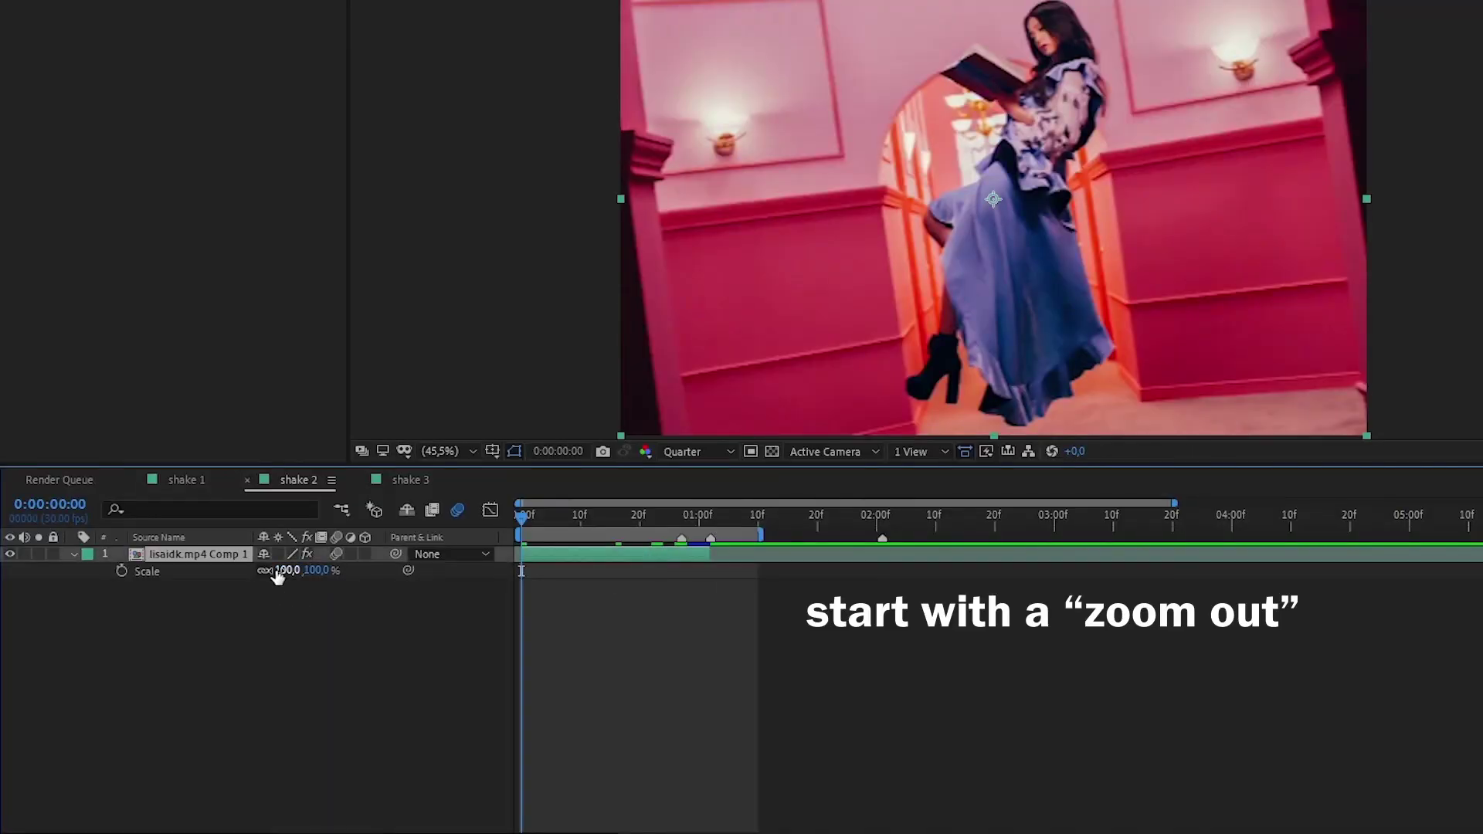
In the shake 2 composition, keyframe the layer's scale at 350% on the first frame for an eased zoom out to 100%.
{"action": "key", "text": "alt+shift+s"}
{"action": "left_click", "coordinate": [287, 570]}
{"action": "type", "text": "350"}
{"action": "key", "text": "Return"}
{"action": "key", "text": "shift+F3"}
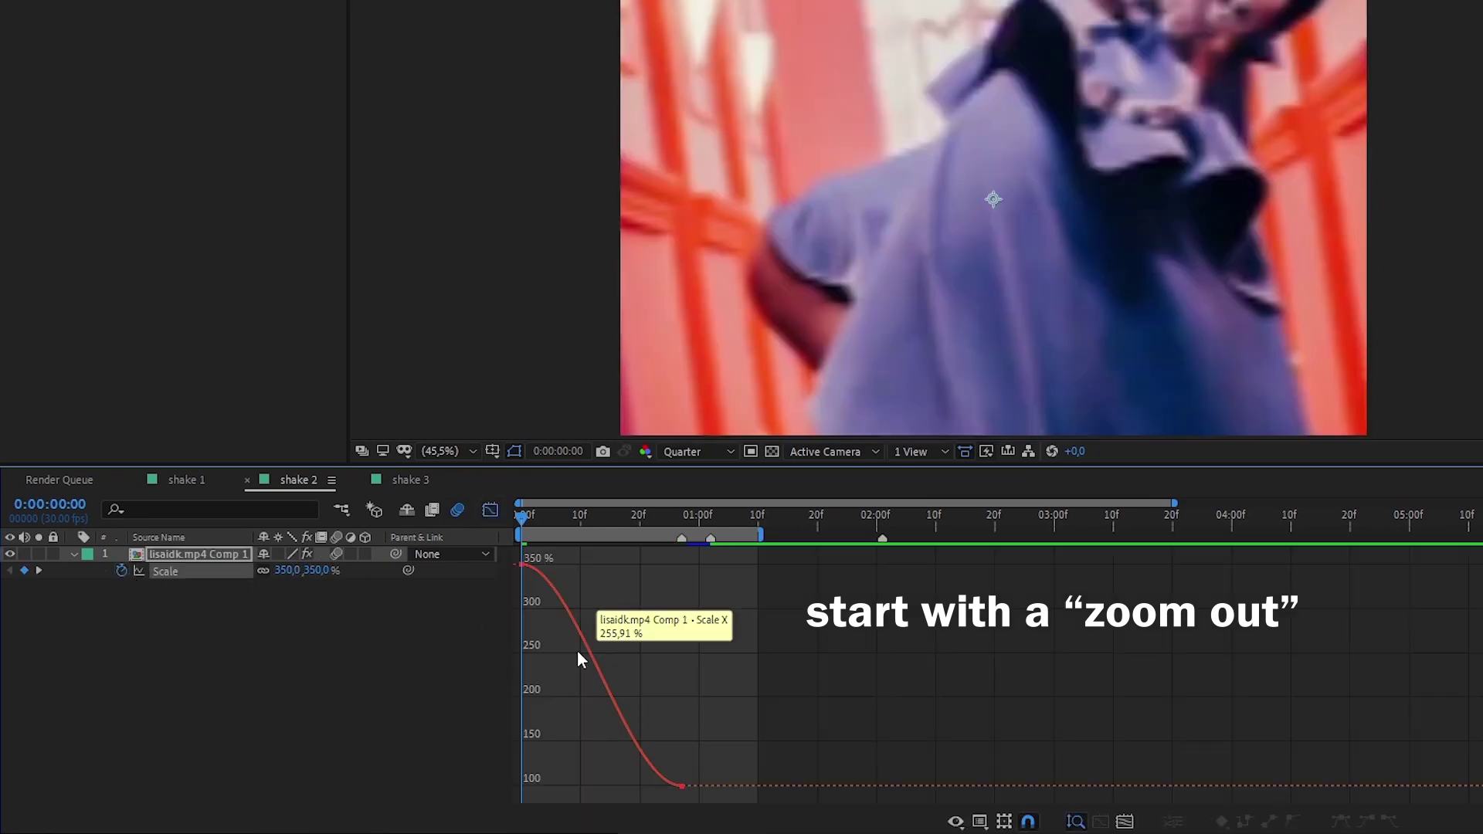
Reshape the Scale curve so it drops steeply at the start and flattens toward 100%, and preview the zoom out.
{"action": "left_click_drag", "start_coordinate": [579, 564], "coordinate": [521, 792]}
{"action": "left_click_drag", "start_coordinate": [627, 782], "coordinate": [552, 793]}
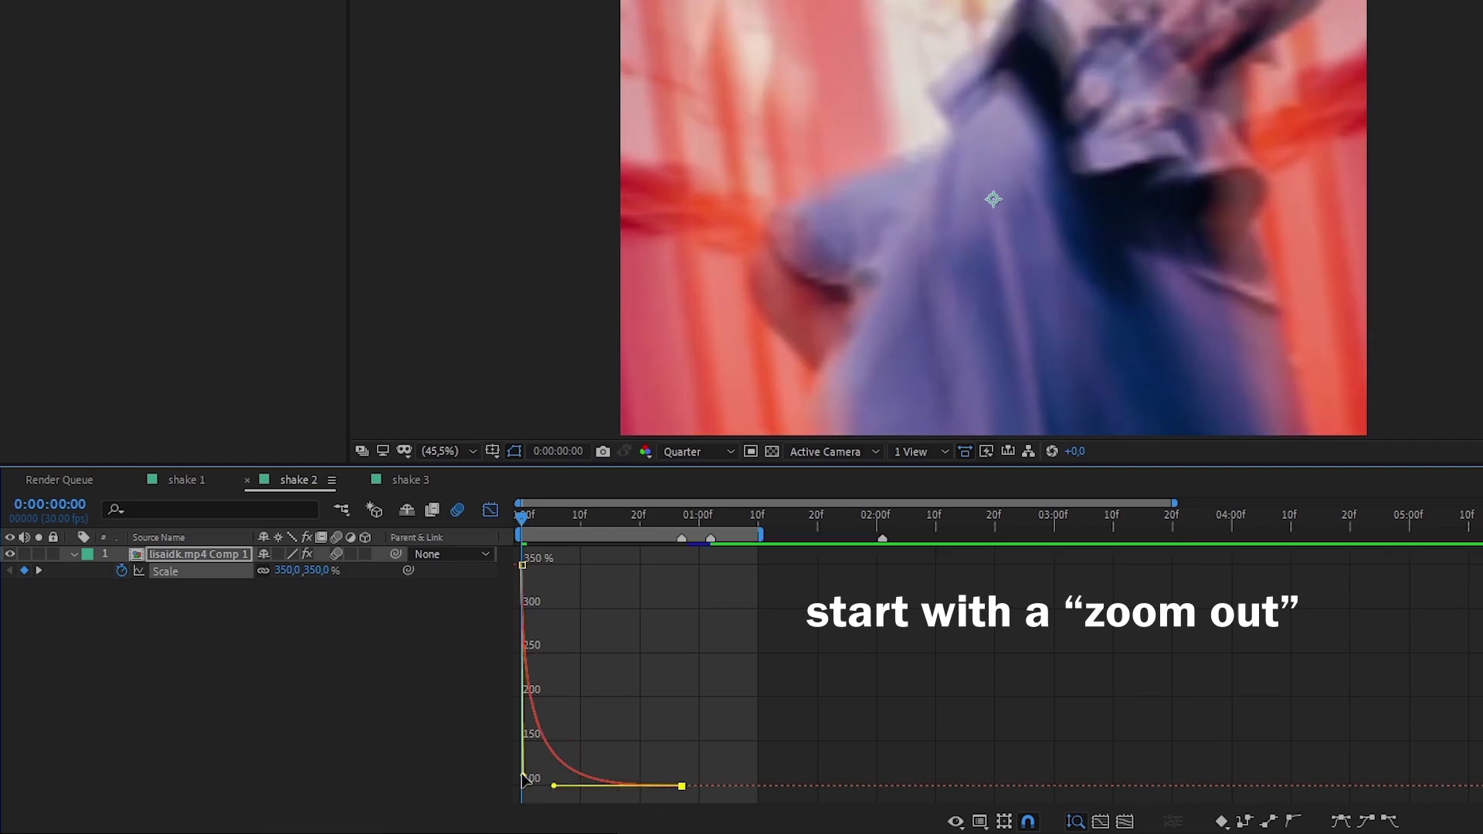
{"action": "key", "text": "shift+F3"}
{"action": "key", "text": "space"}
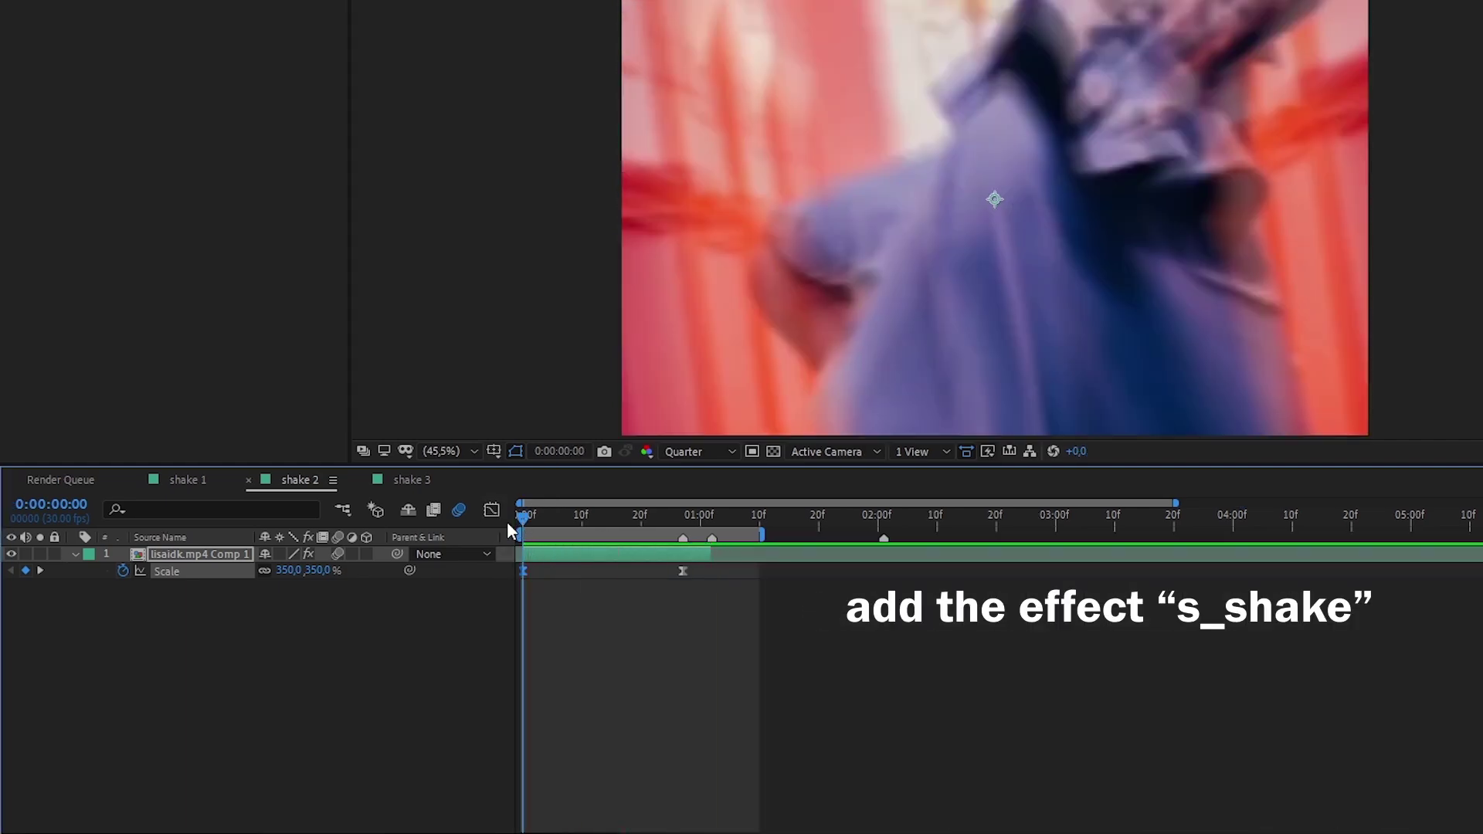
Add the S_Shake effect to the layer in the shake 2 composition.
{"action": "key", "text": "ctrl+space"}
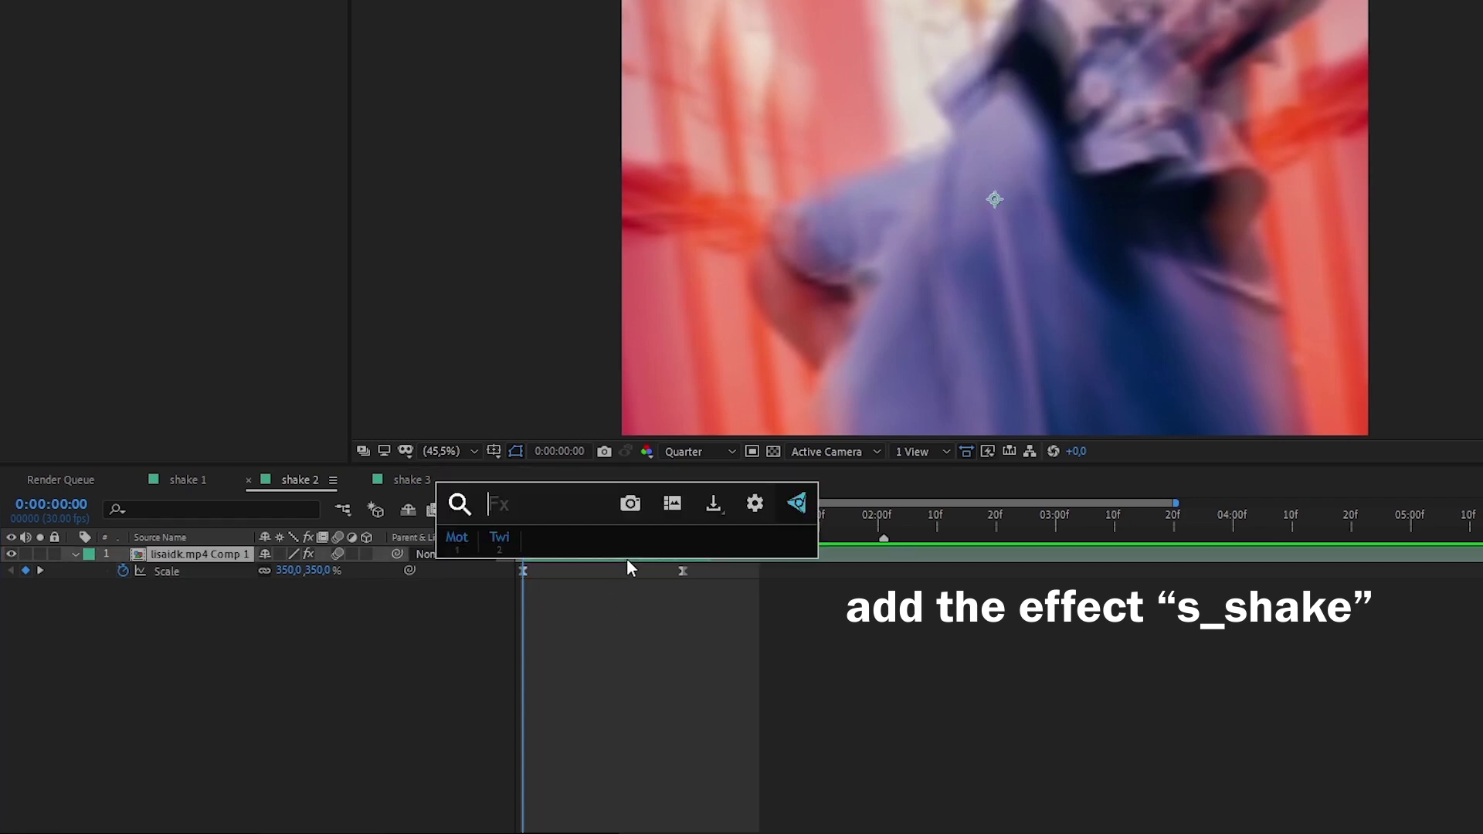
{"action": "type", "text": "shake"}
{"action": "left_click", "coordinate": [627, 558]}
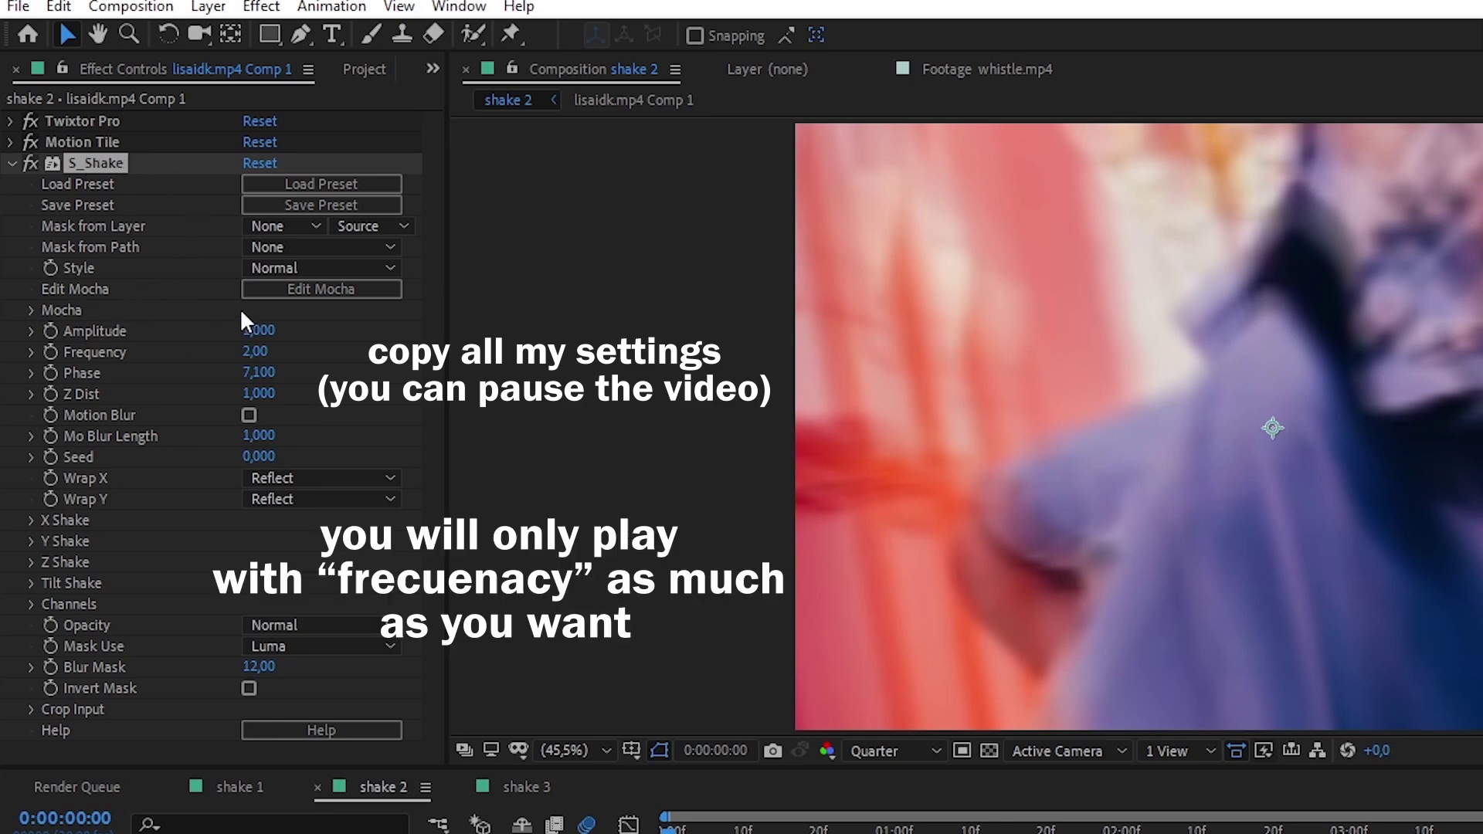
Set the S_Shake frequency to 1.8.
{"action": "left_click", "coordinate": [260, 354]}
{"action": "left_click", "coordinate": [260, 354]}
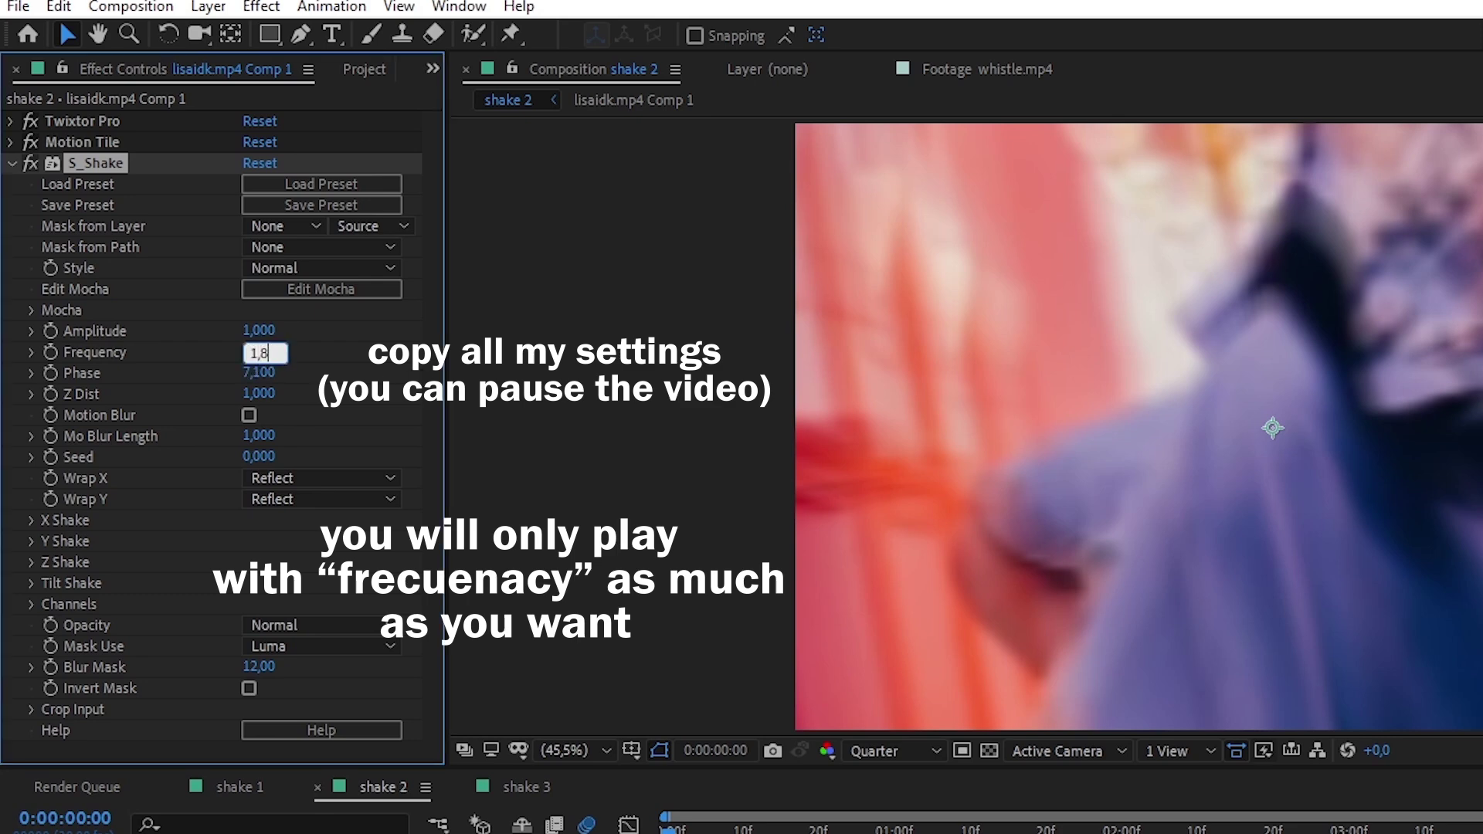
{"action": "type", "text": "1,8"}
{"action": "key", "text": "Return"}
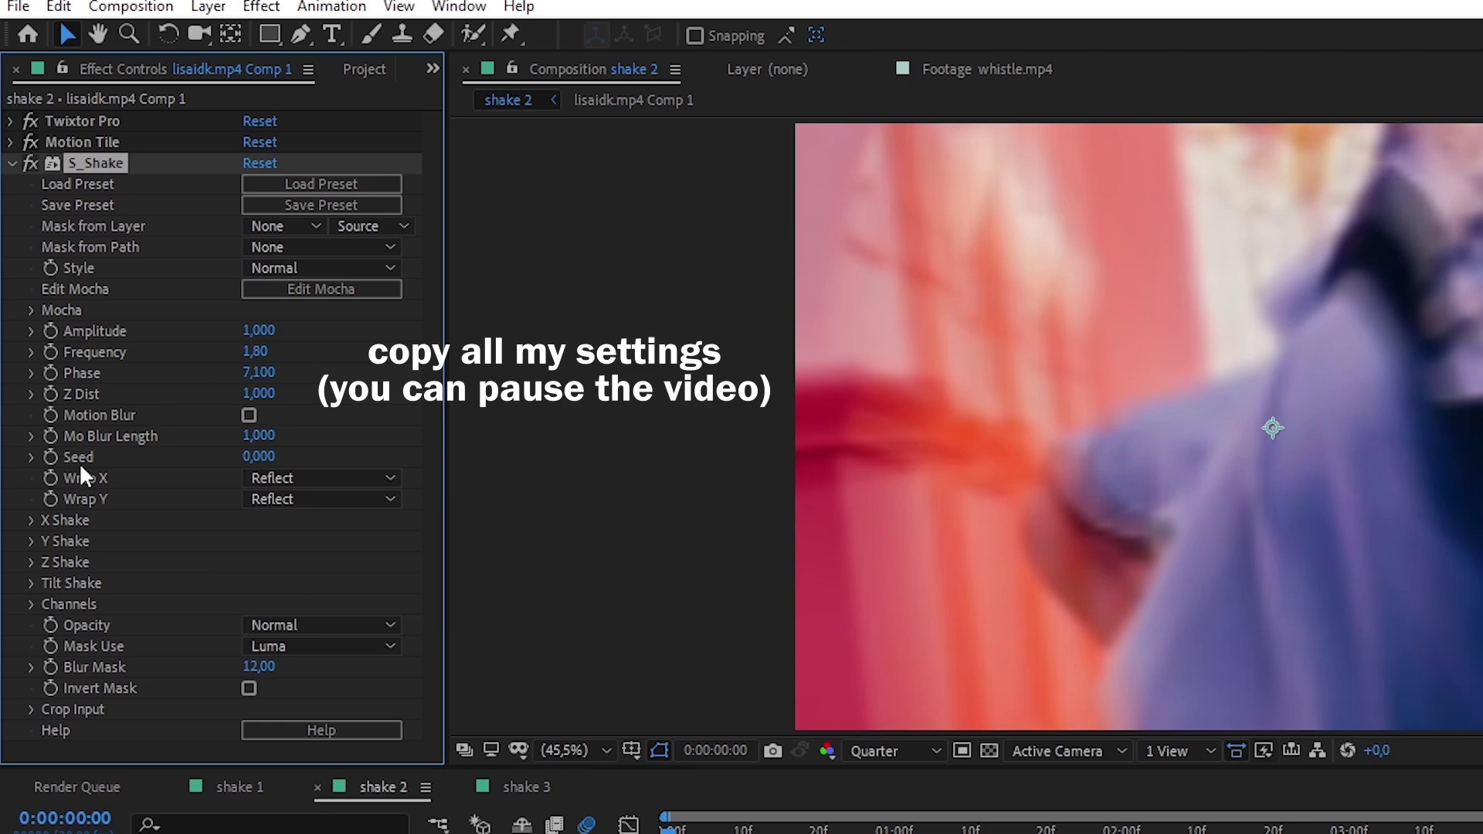
Examine the S_Shake parameters for X, Y, Z and Tilt Shake, and preview the shake 2 composition.
{"action": "left_click", "coordinate": [31, 520]}
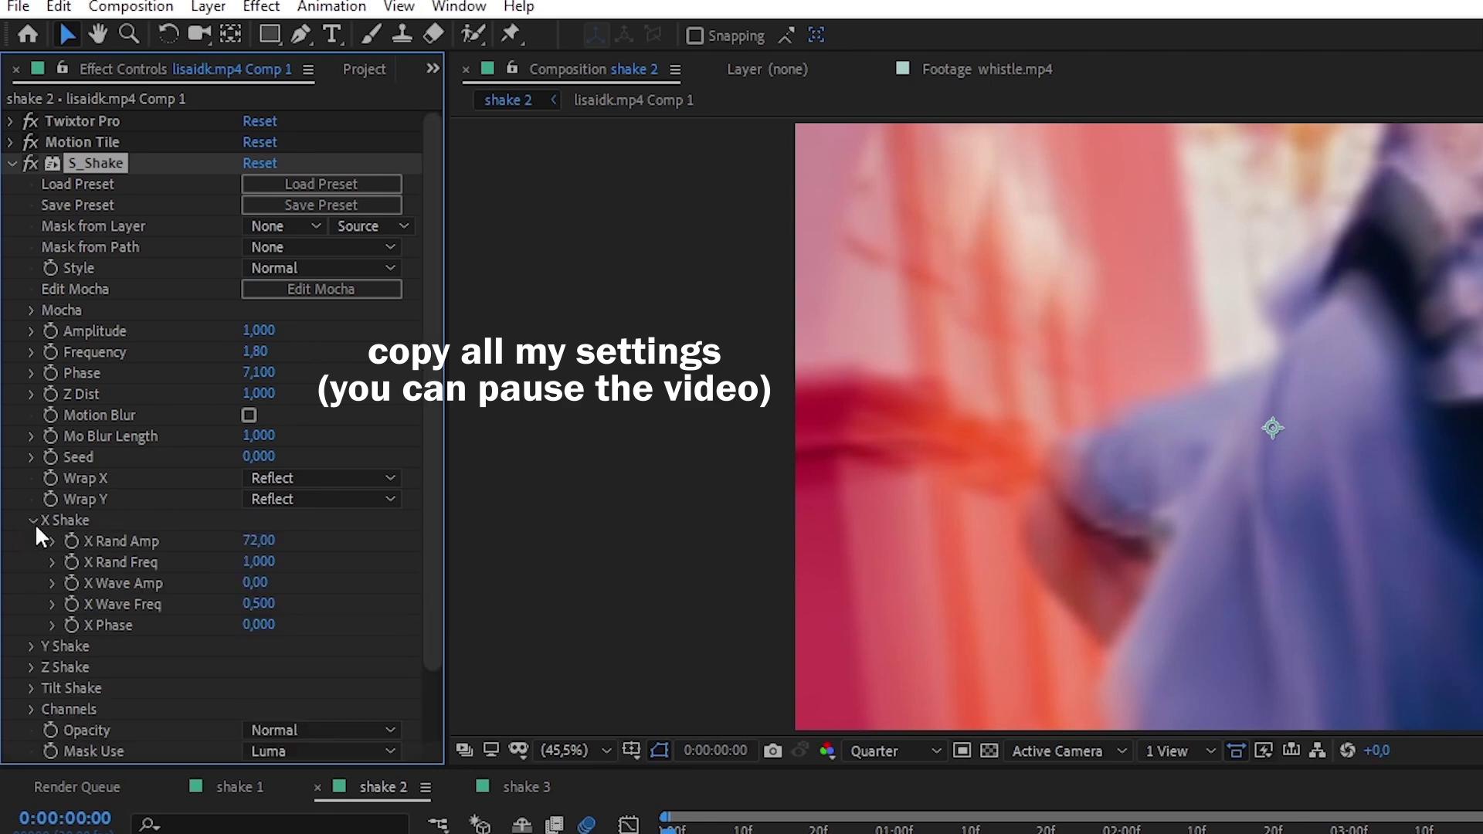
{"action": "scroll", "coordinate": [111, 544], "scroll_direction": "down", "scroll_amount": 2}
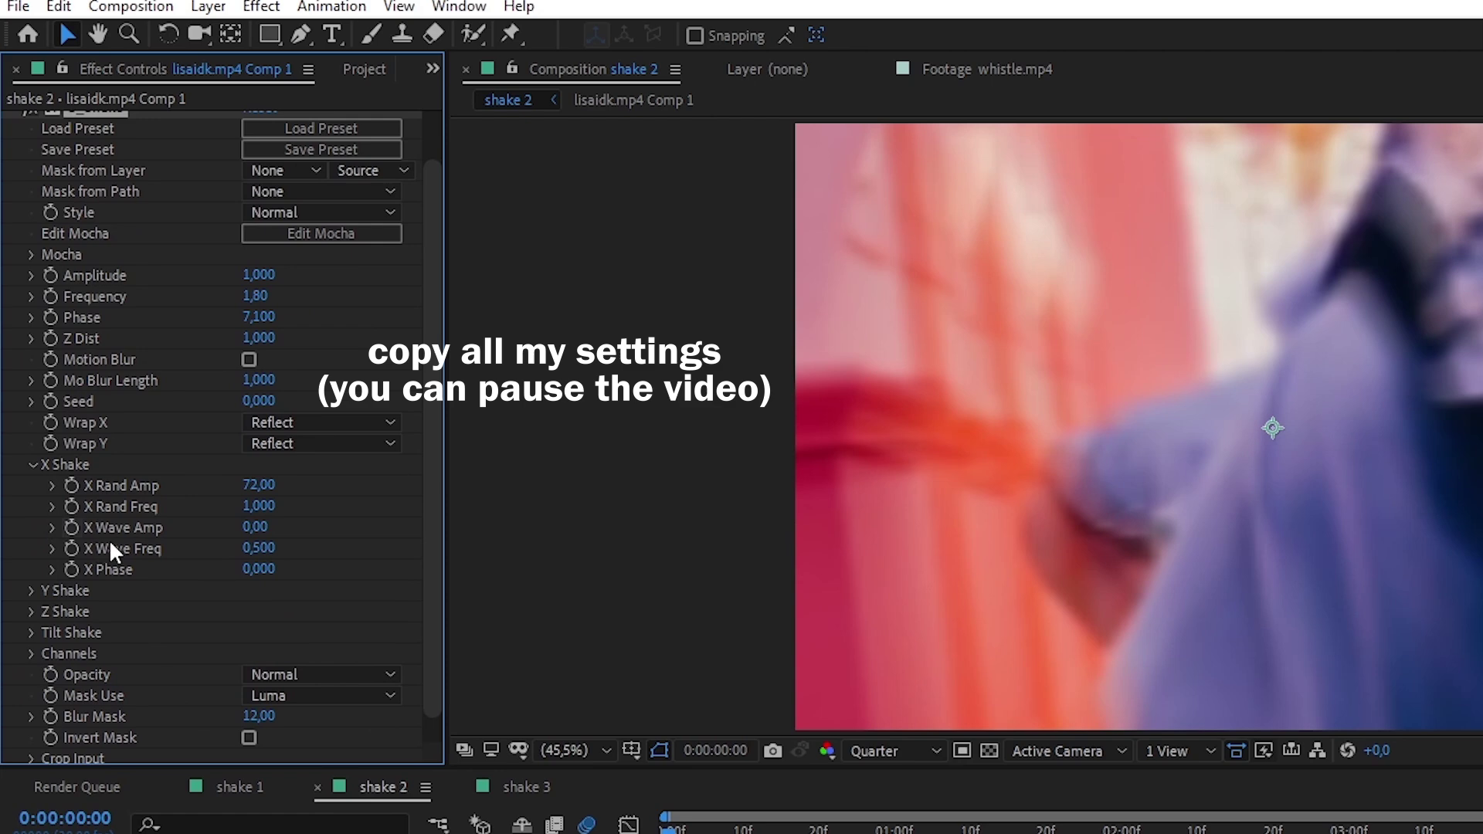
{"action": "left_click", "coordinate": [31, 589]}
{"action": "scroll", "coordinate": [90, 571], "scroll_direction": "down", "scroll_amount": 2}
{"action": "scroll", "coordinate": [135, 409], "scroll_direction": "down", "scroll_amount": 3}
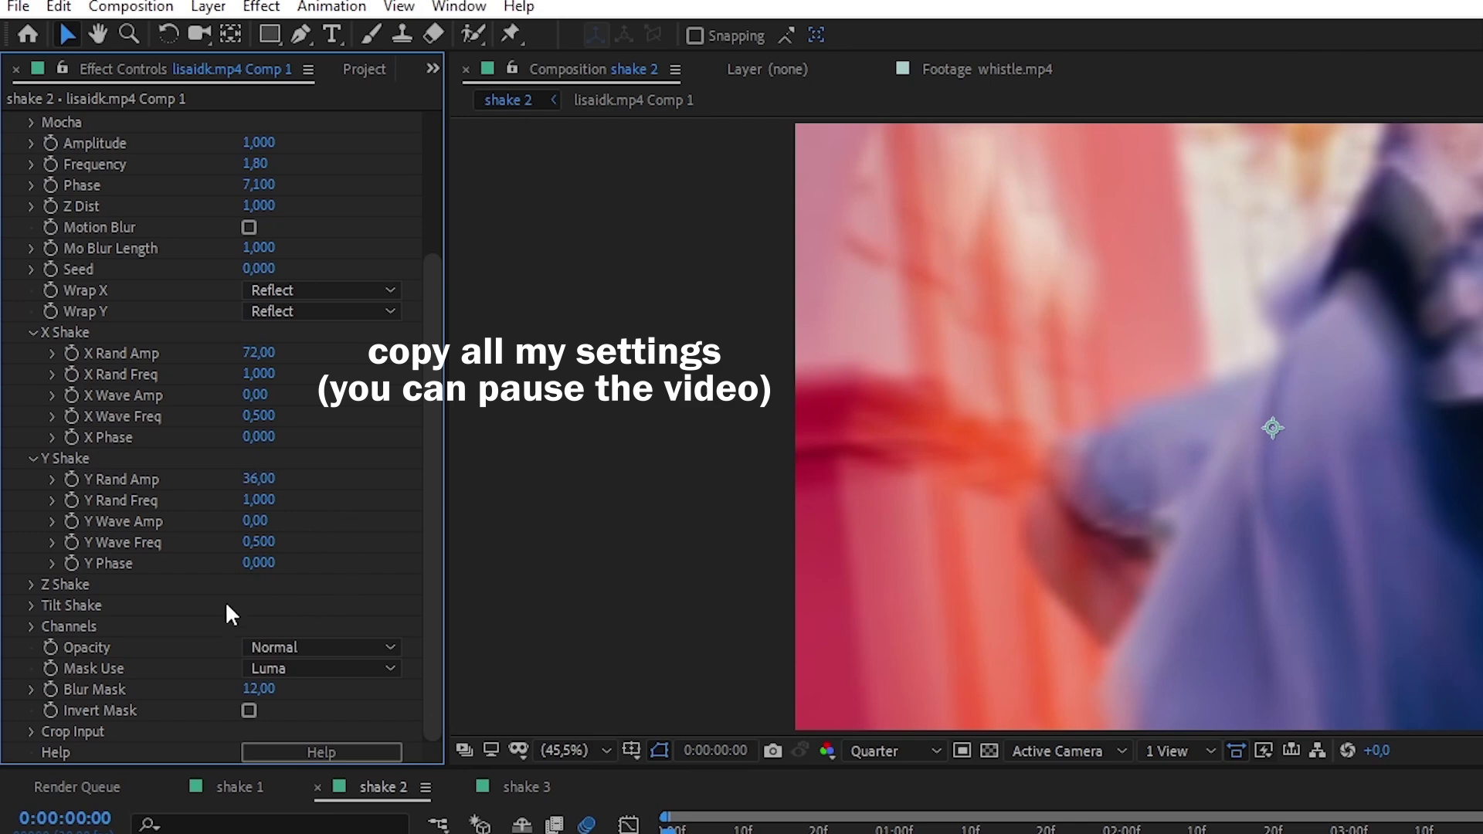
{"action": "left_click", "coordinate": [28, 584]}
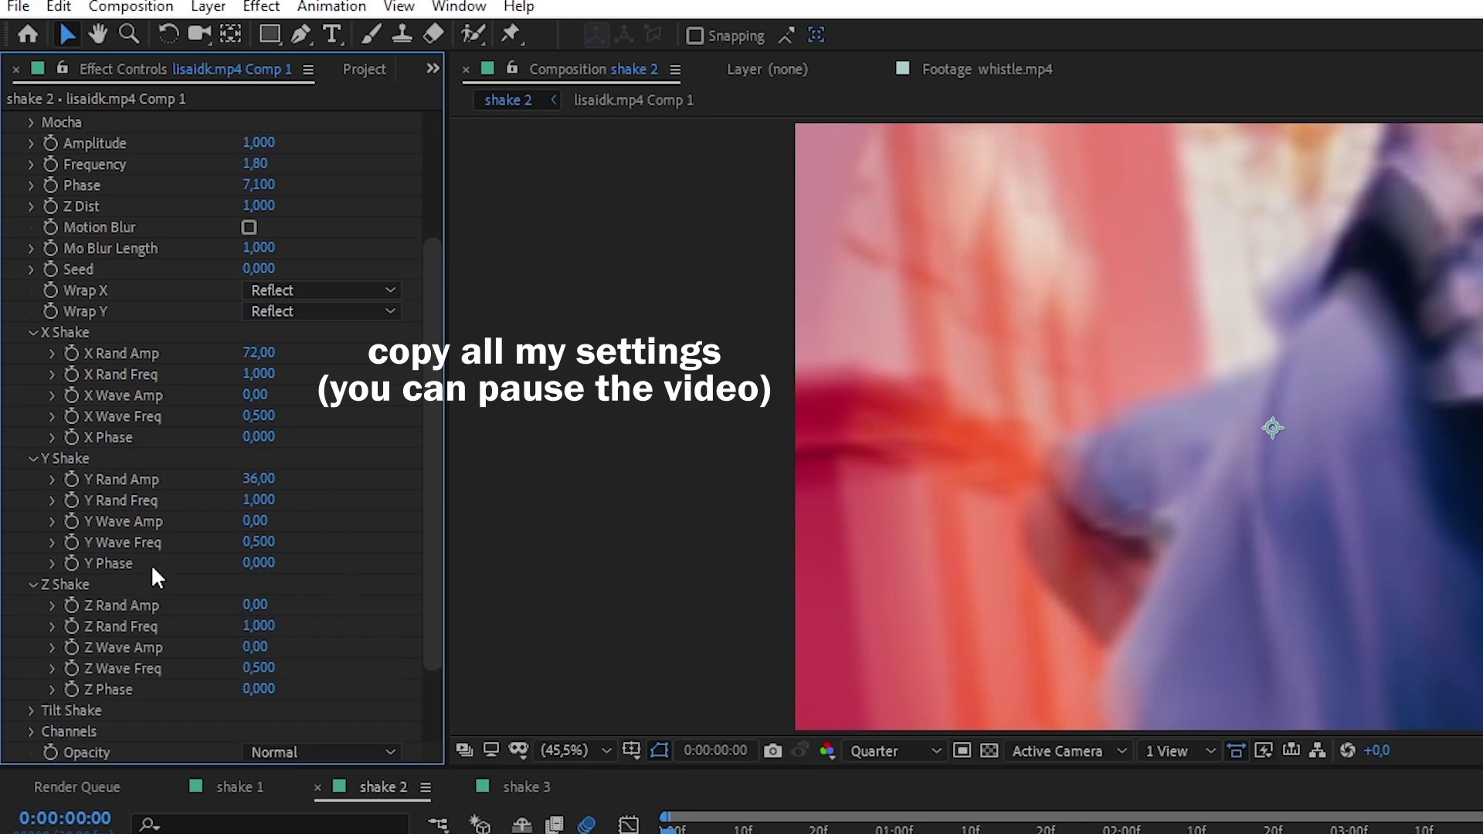
{"action": "scroll", "coordinate": [151, 564], "scroll_direction": "down", "scroll_amount": 2}
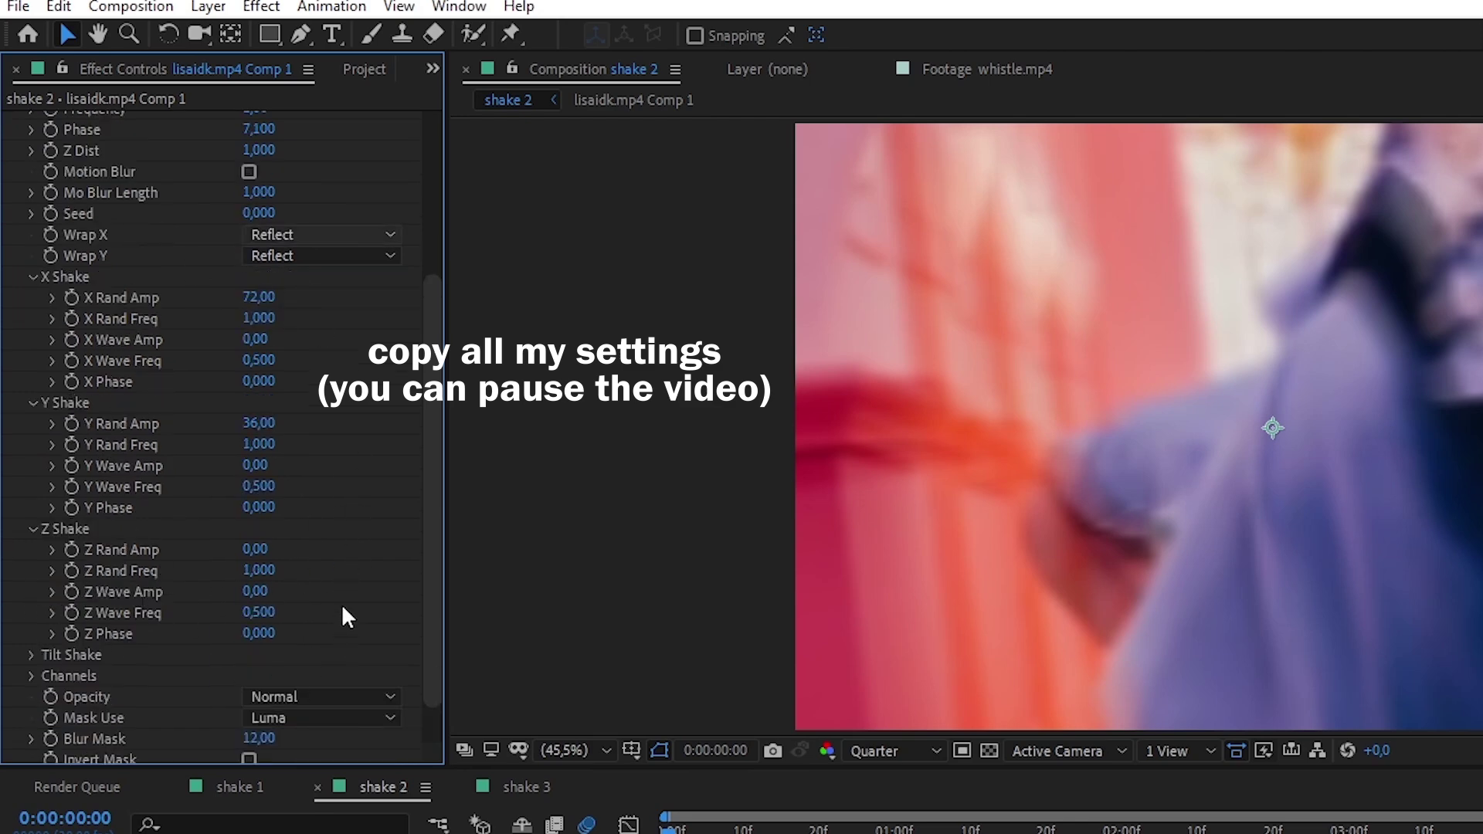
{"action": "scroll", "coordinate": [135, 593], "scroll_direction": "down", "scroll_amount": 2}
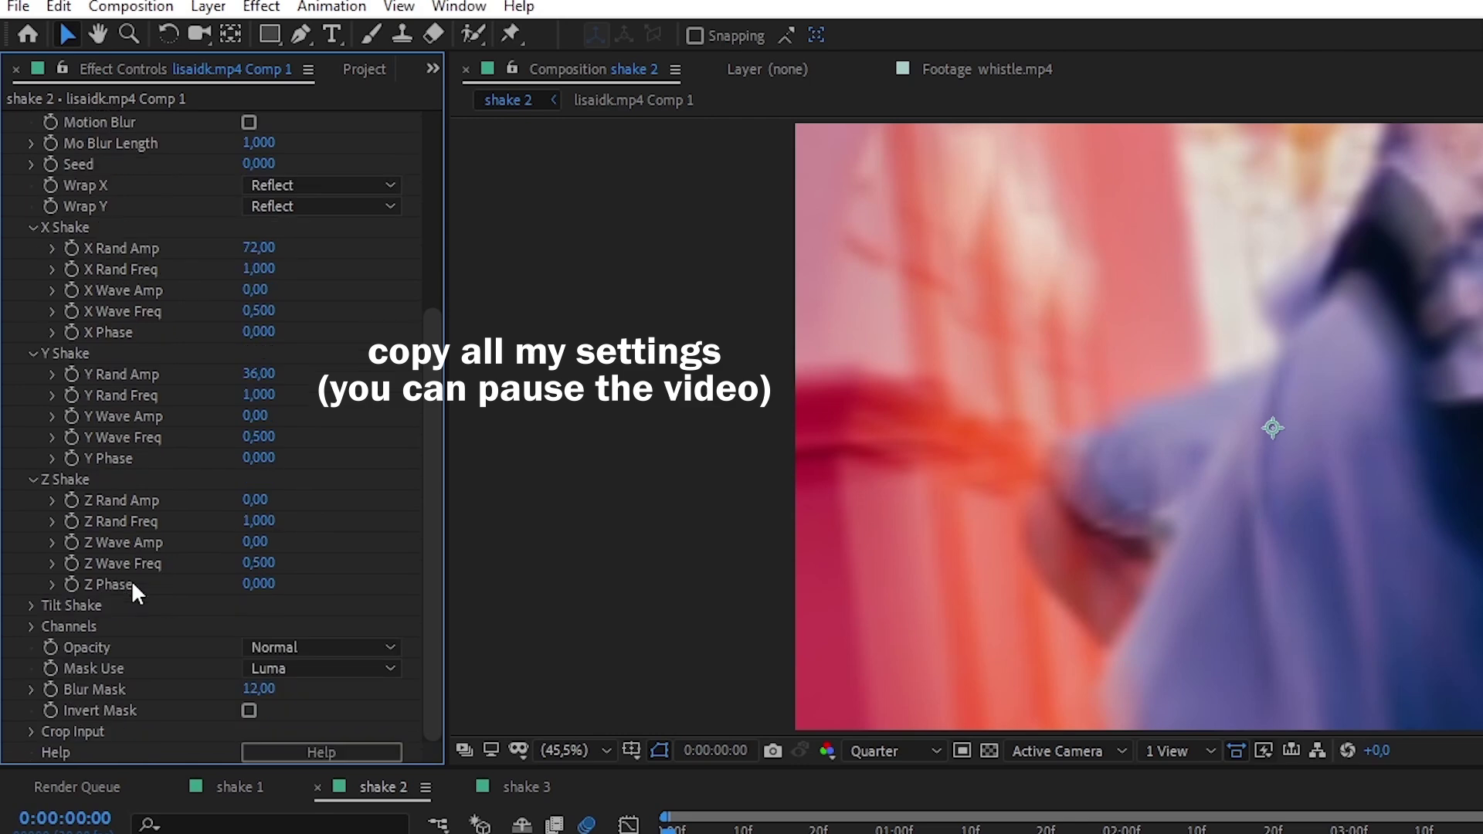
{"action": "left_click", "coordinate": [31, 604]}
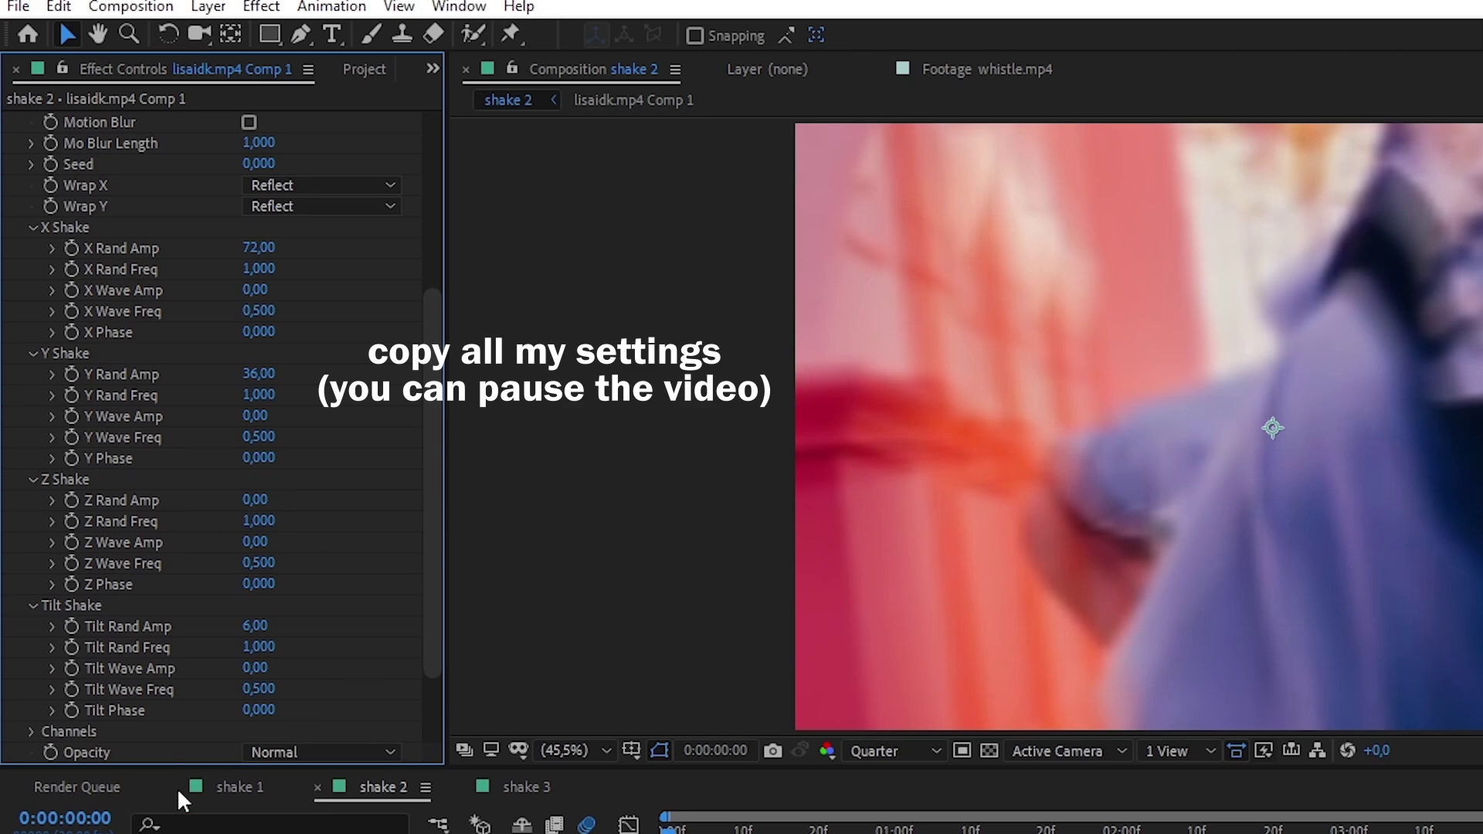
{"action": "scroll", "coordinate": [364, 652], "scroll_direction": "down", "scroll_amount": 2}
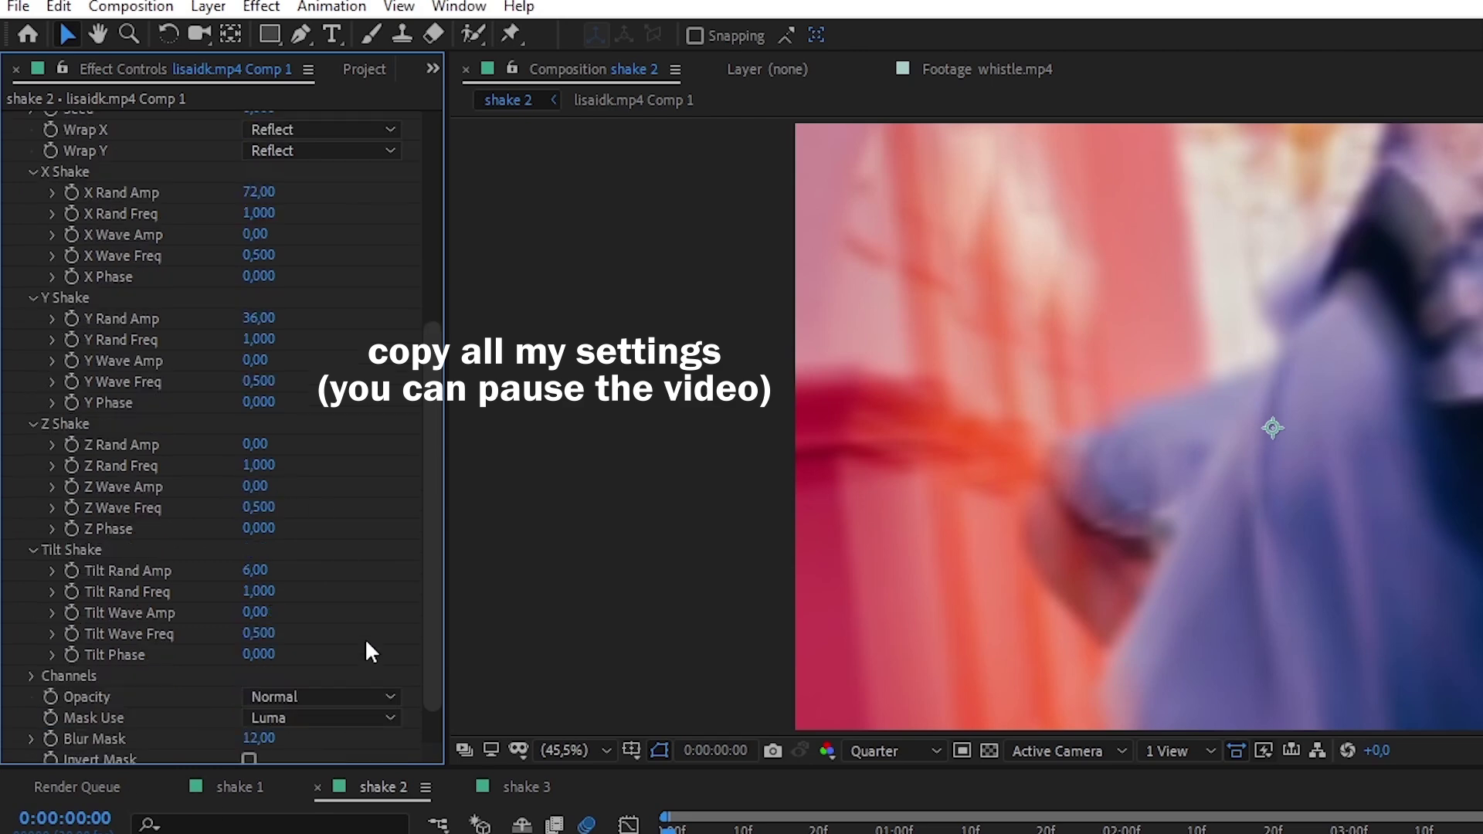
{"action": "scroll", "coordinate": [370, 652], "scroll_direction": "up", "scroll_amount": 2}
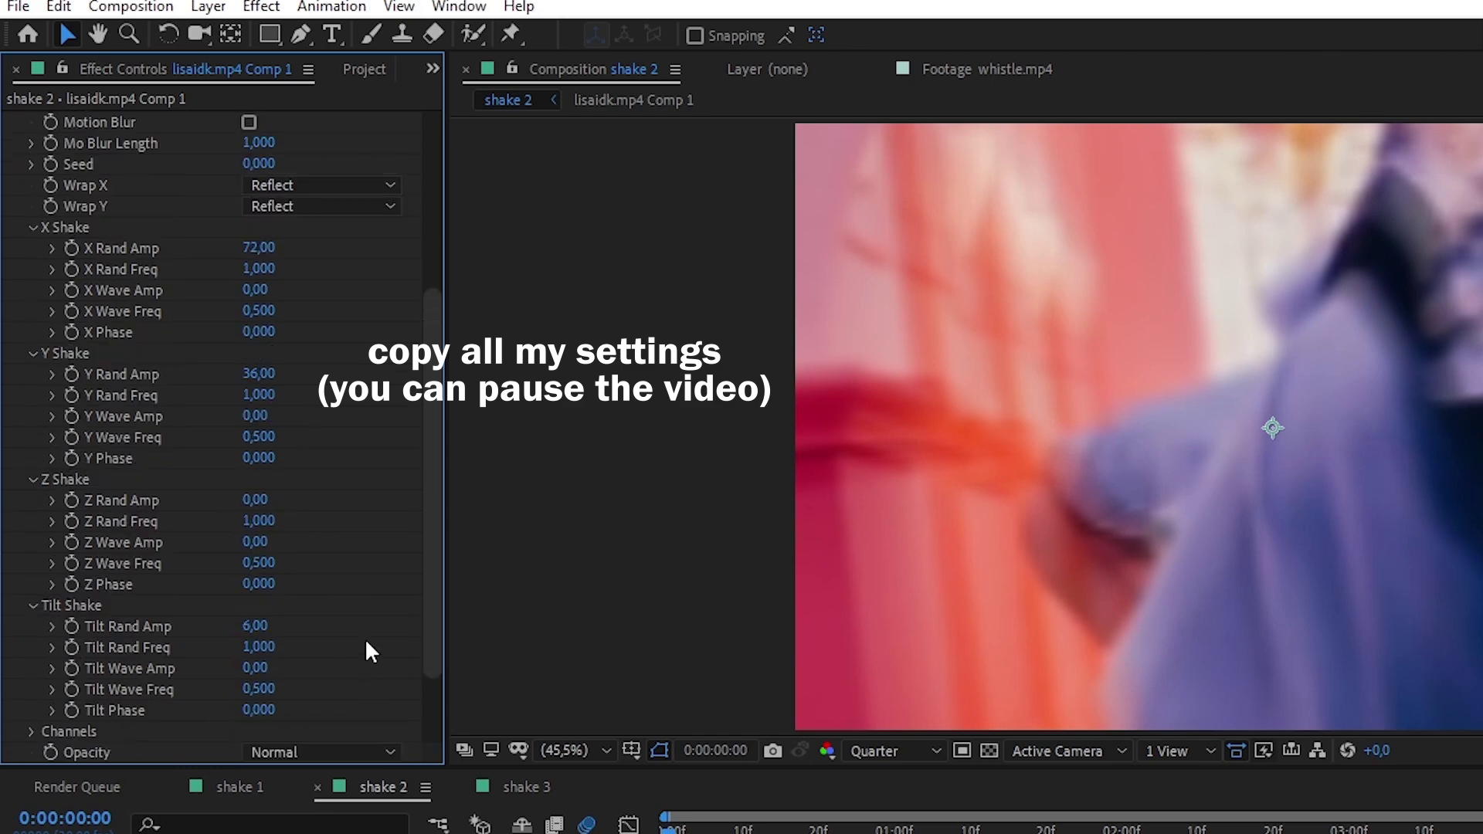
{"action": "scroll", "coordinate": [364, 638], "scroll_direction": "up", "scroll_amount": 10}
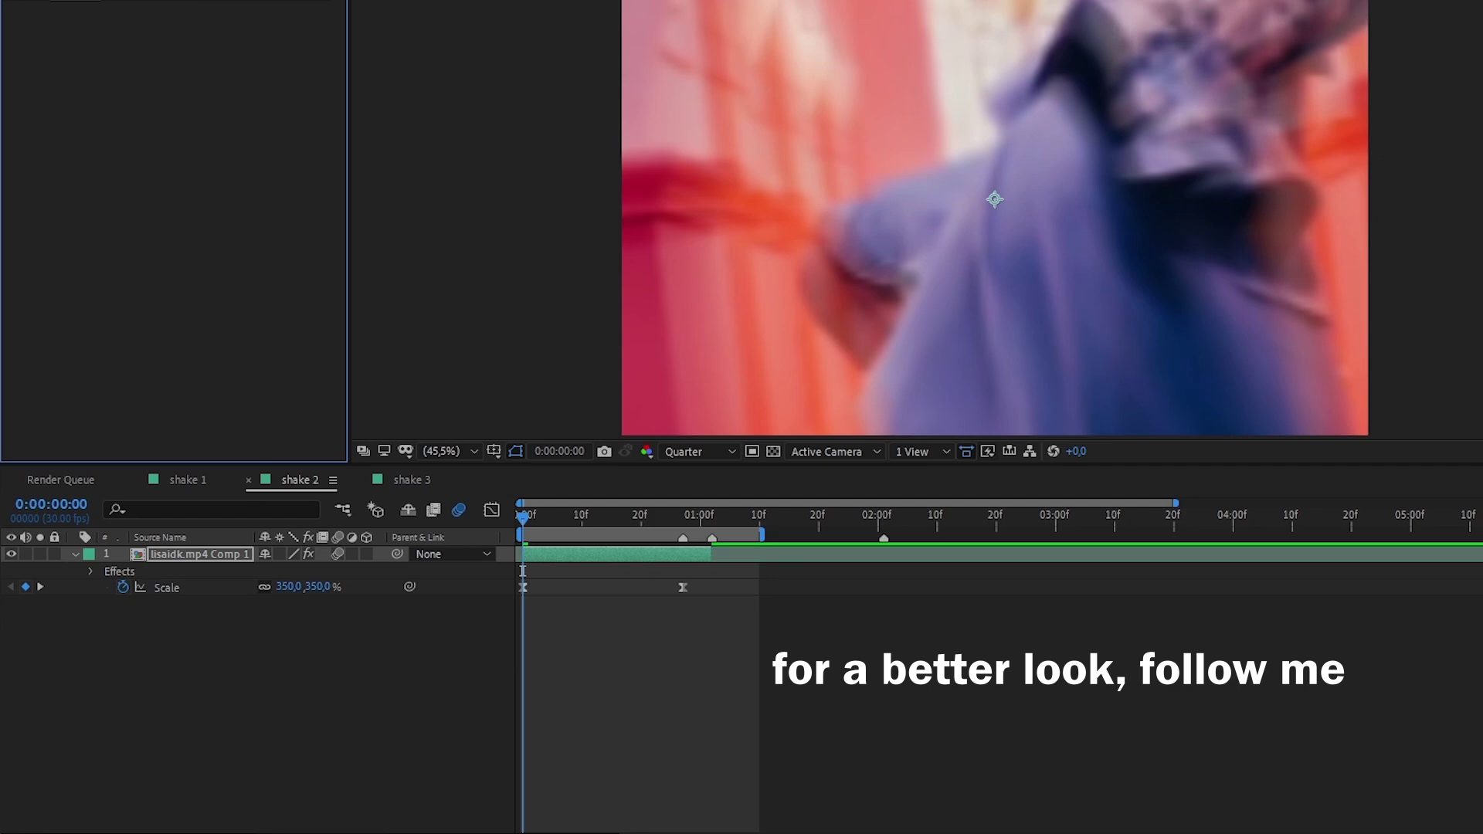
{"action": "key", "text": "space"}
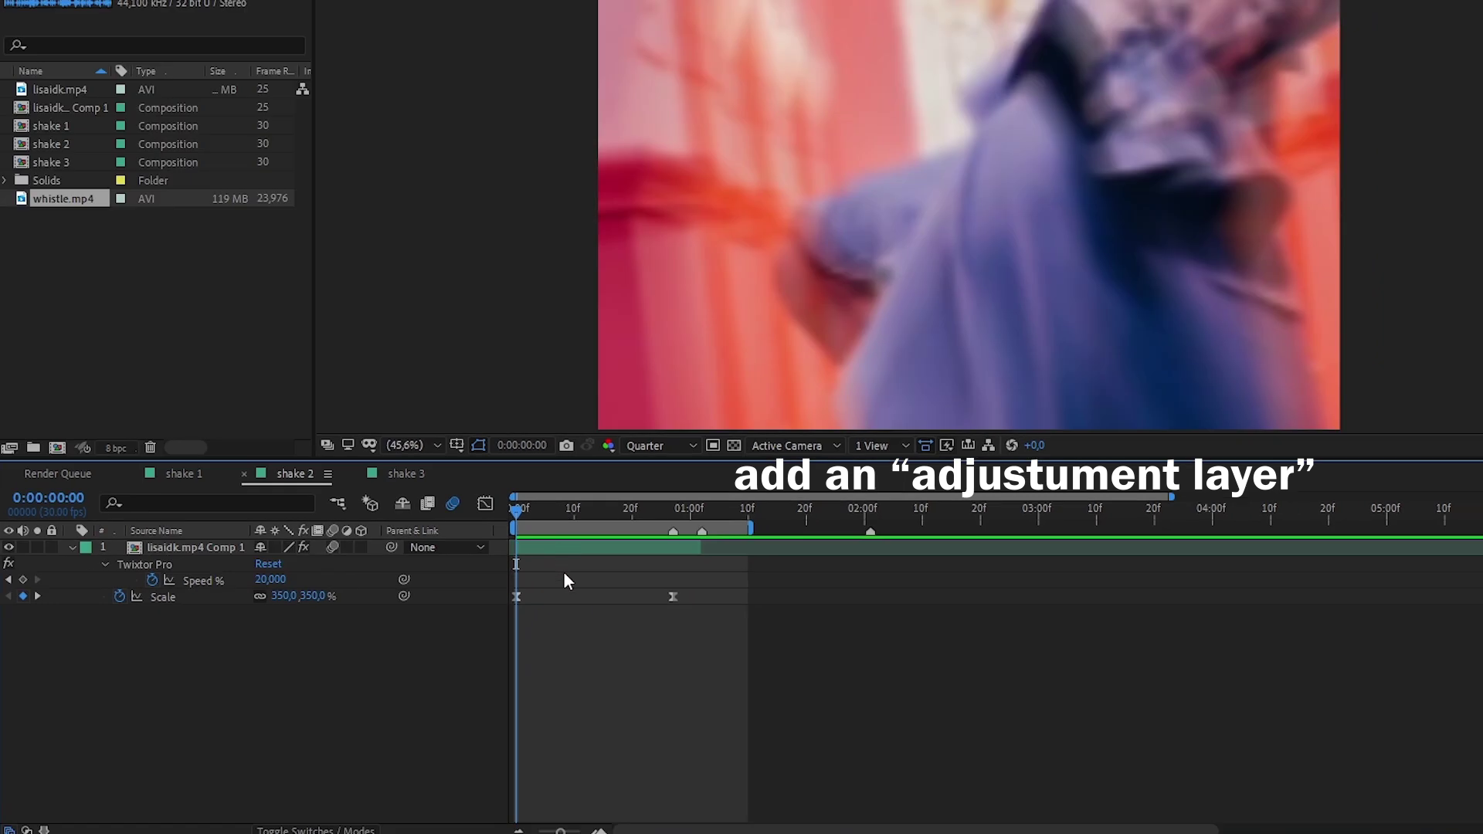
Add an adjustment layer above the clip in shake 2 and apply the Twitch effect to it.
{"action": "right_click", "coordinate": [564, 573]}
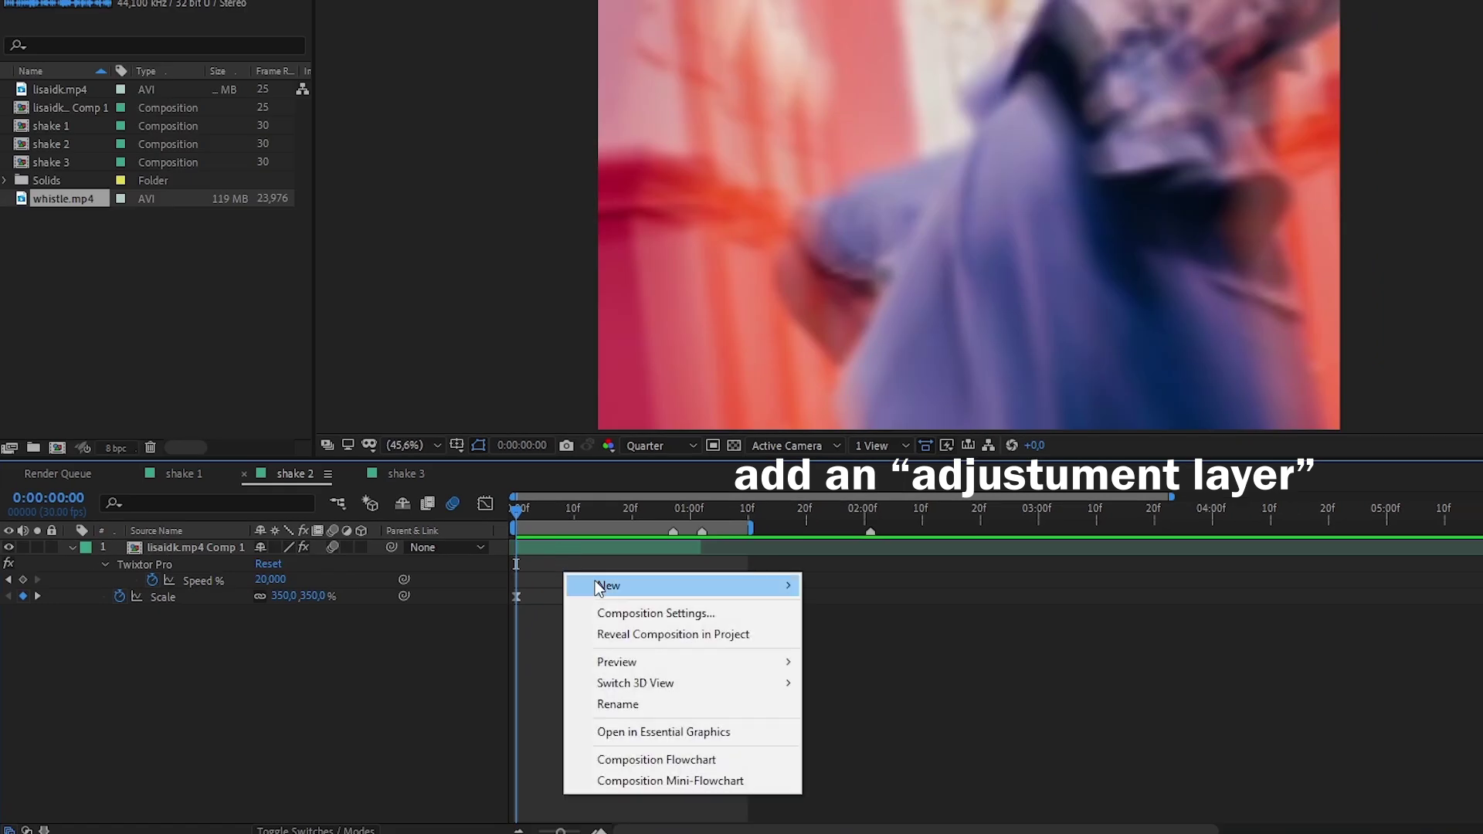
{"action": "mouse_move", "coordinate": [600, 587]}
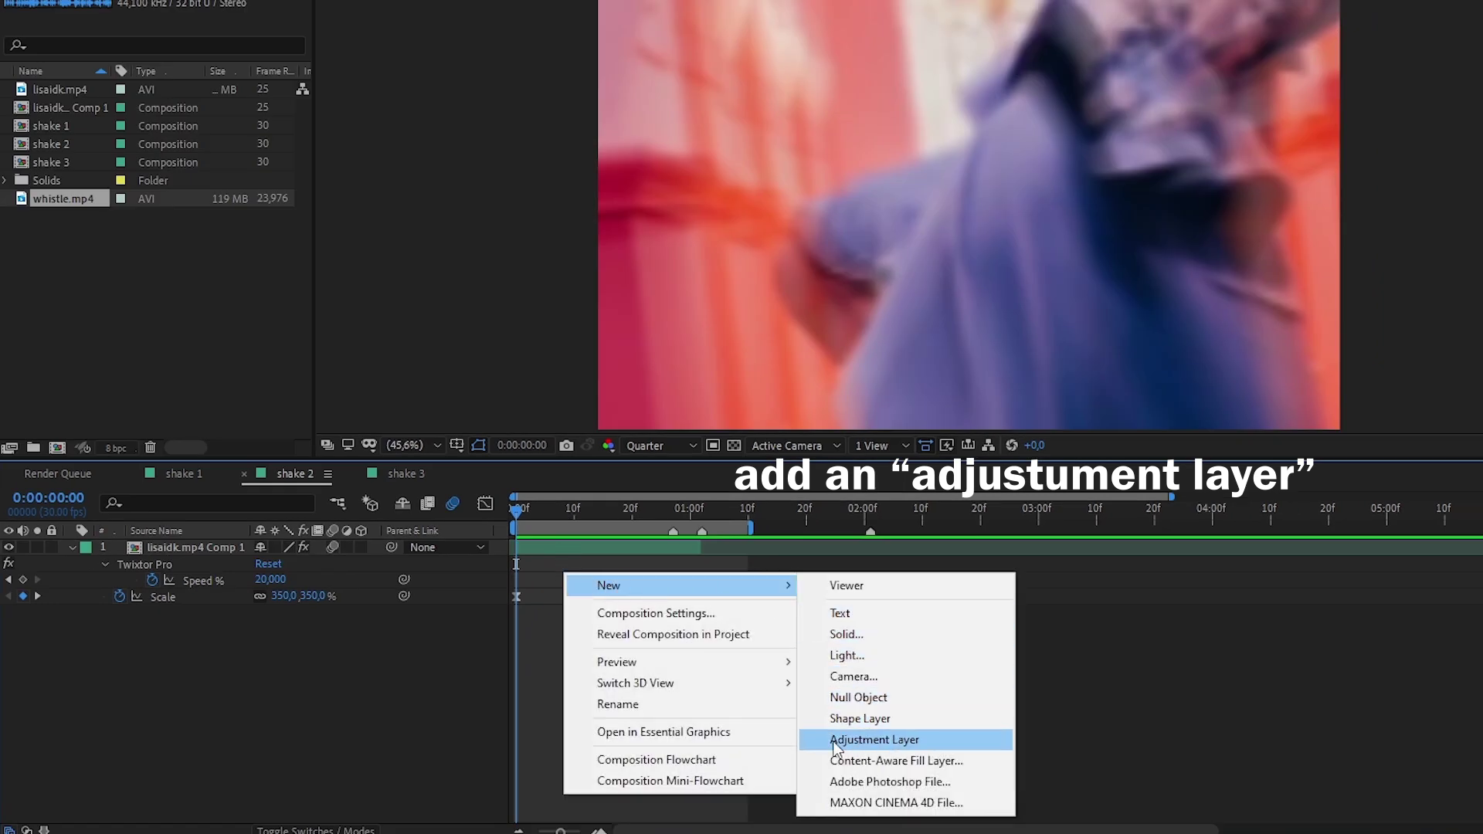
{"action": "left_click", "coordinate": [956, 739]}
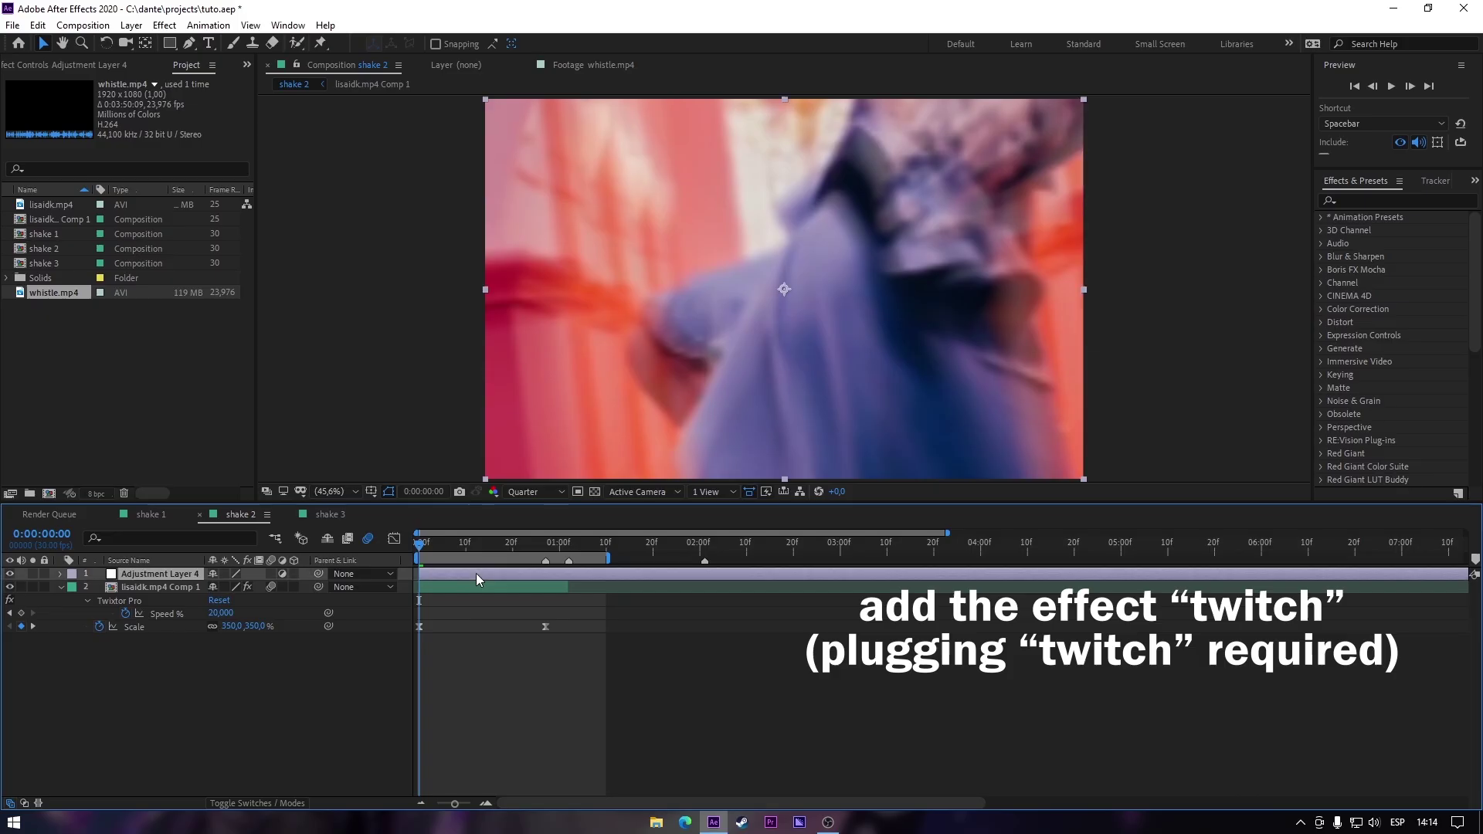
{"action": "key", "text": "ctrl+space"}
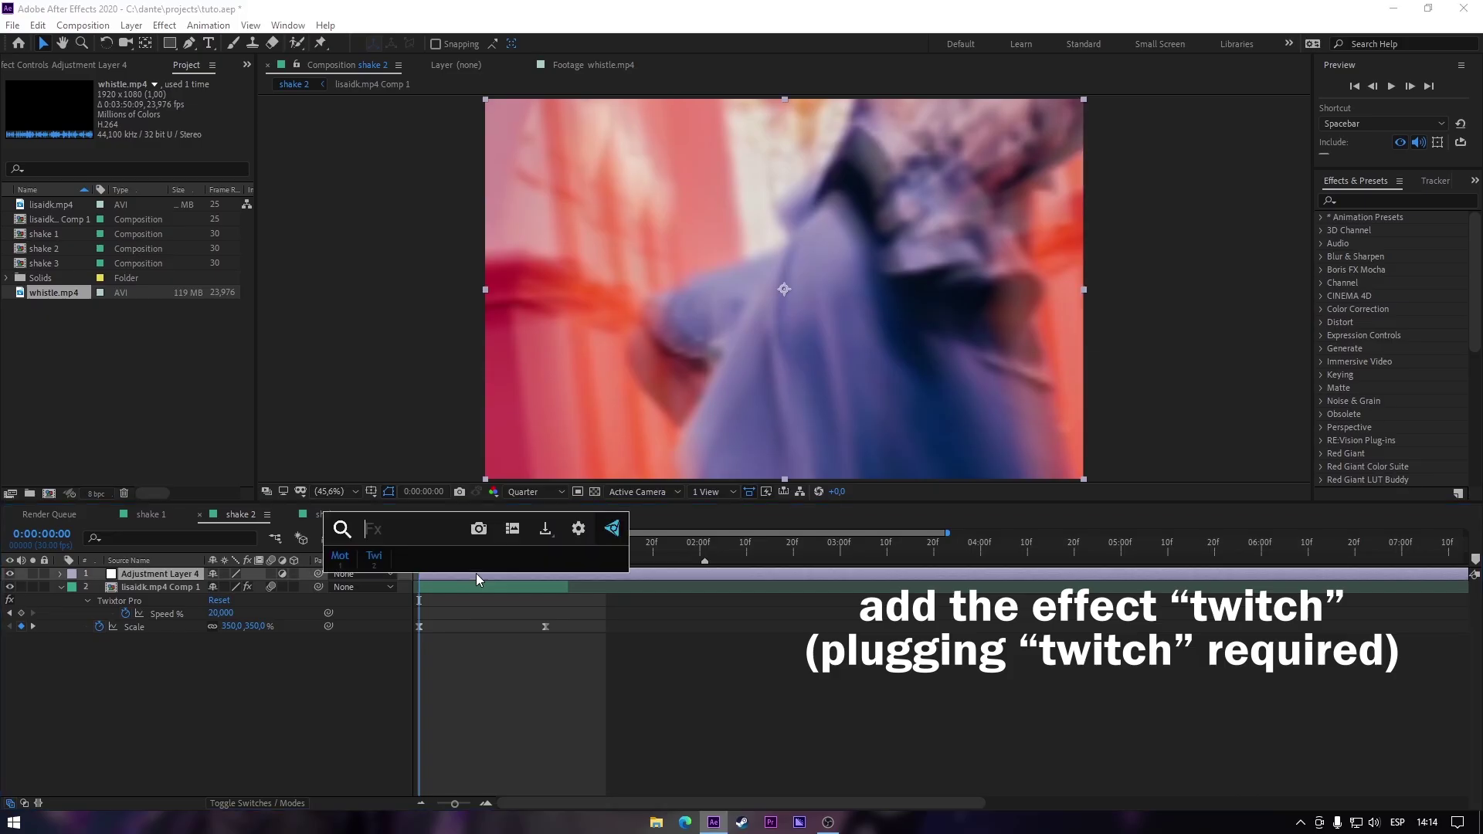
{"action": "type", "text": "twit"}
{"action": "left_click", "coordinate": [476, 573]}
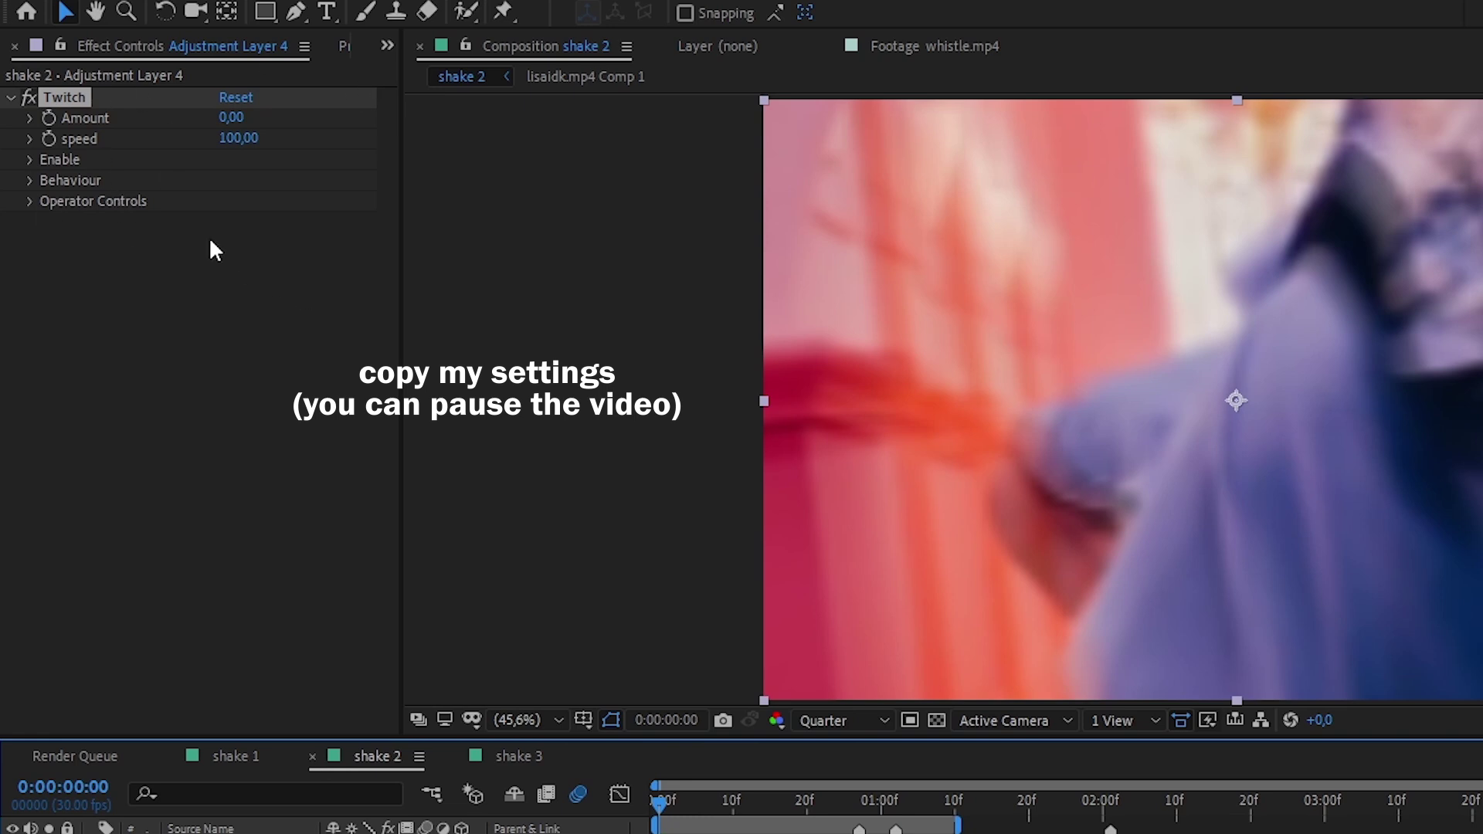
Examine the Twitch effect's Enable and Behaviour options and its Light and Slide operator controls.
{"action": "left_click", "coordinate": [31, 160]}
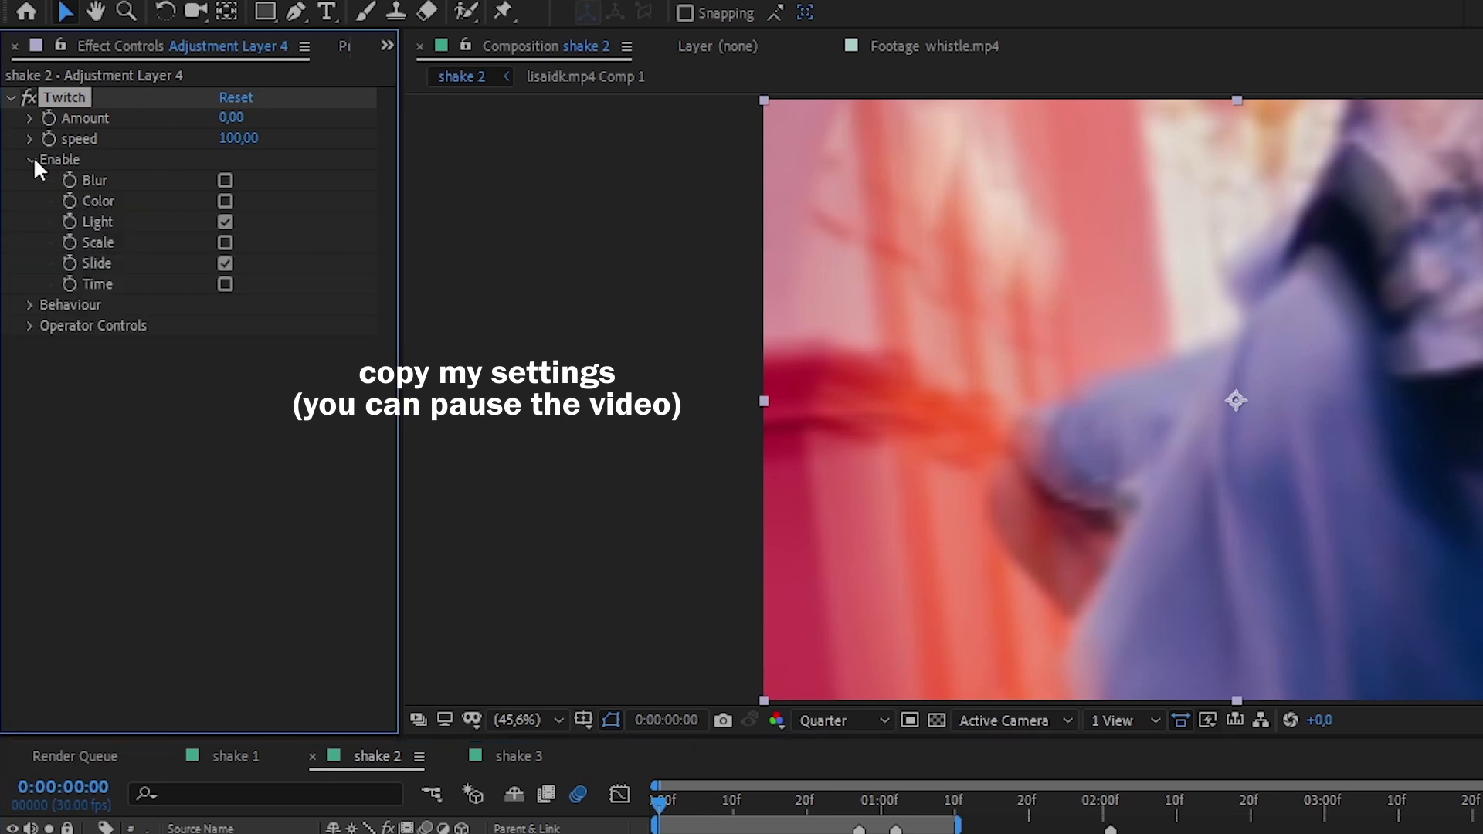
{"action": "left_click", "coordinate": [30, 326]}
{"action": "left_click", "coordinate": [29, 305]}
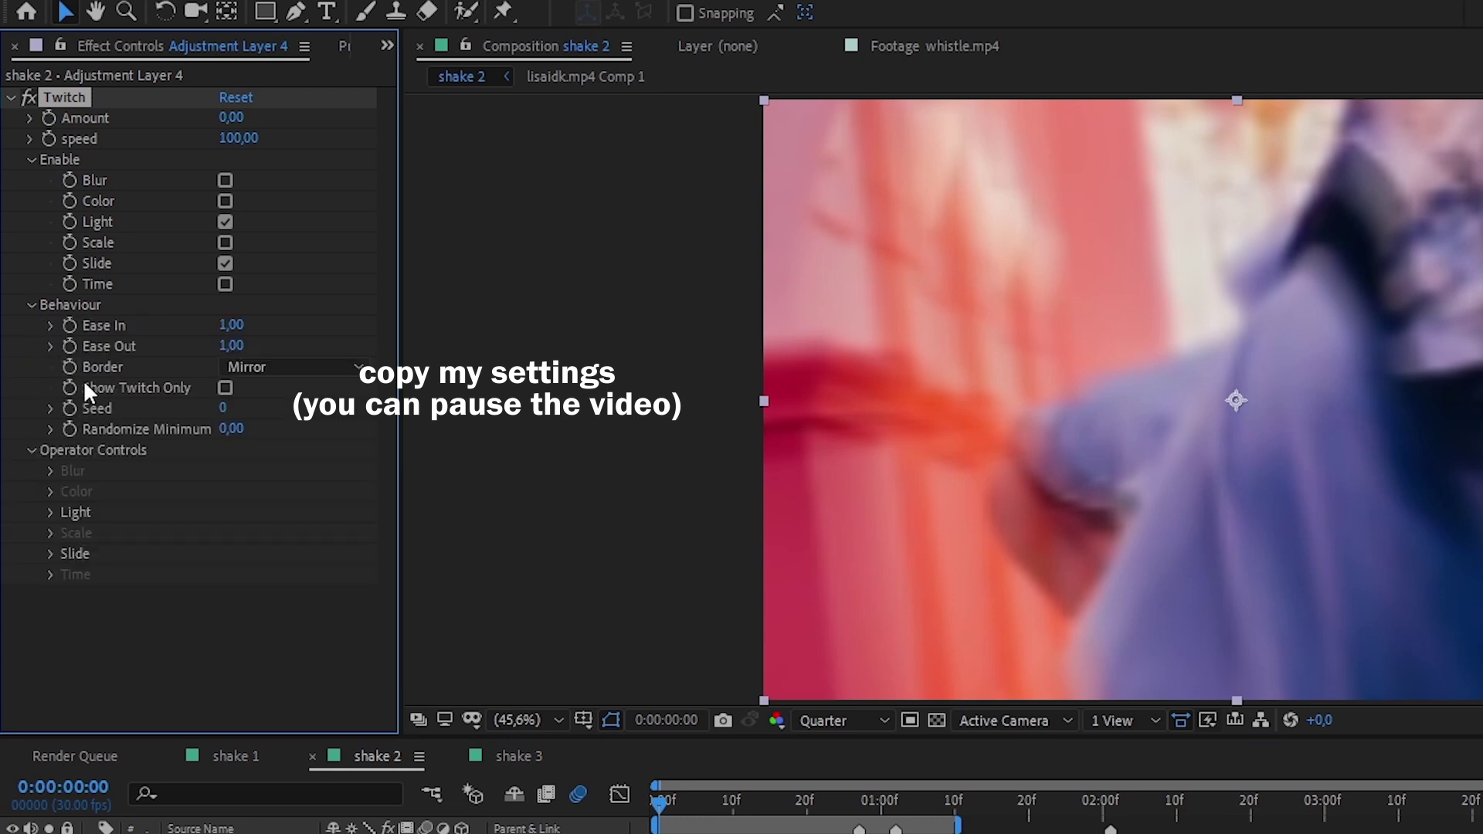
{"action": "left_click", "coordinate": [49, 554]}
{"action": "left_click", "coordinate": [50, 512]}
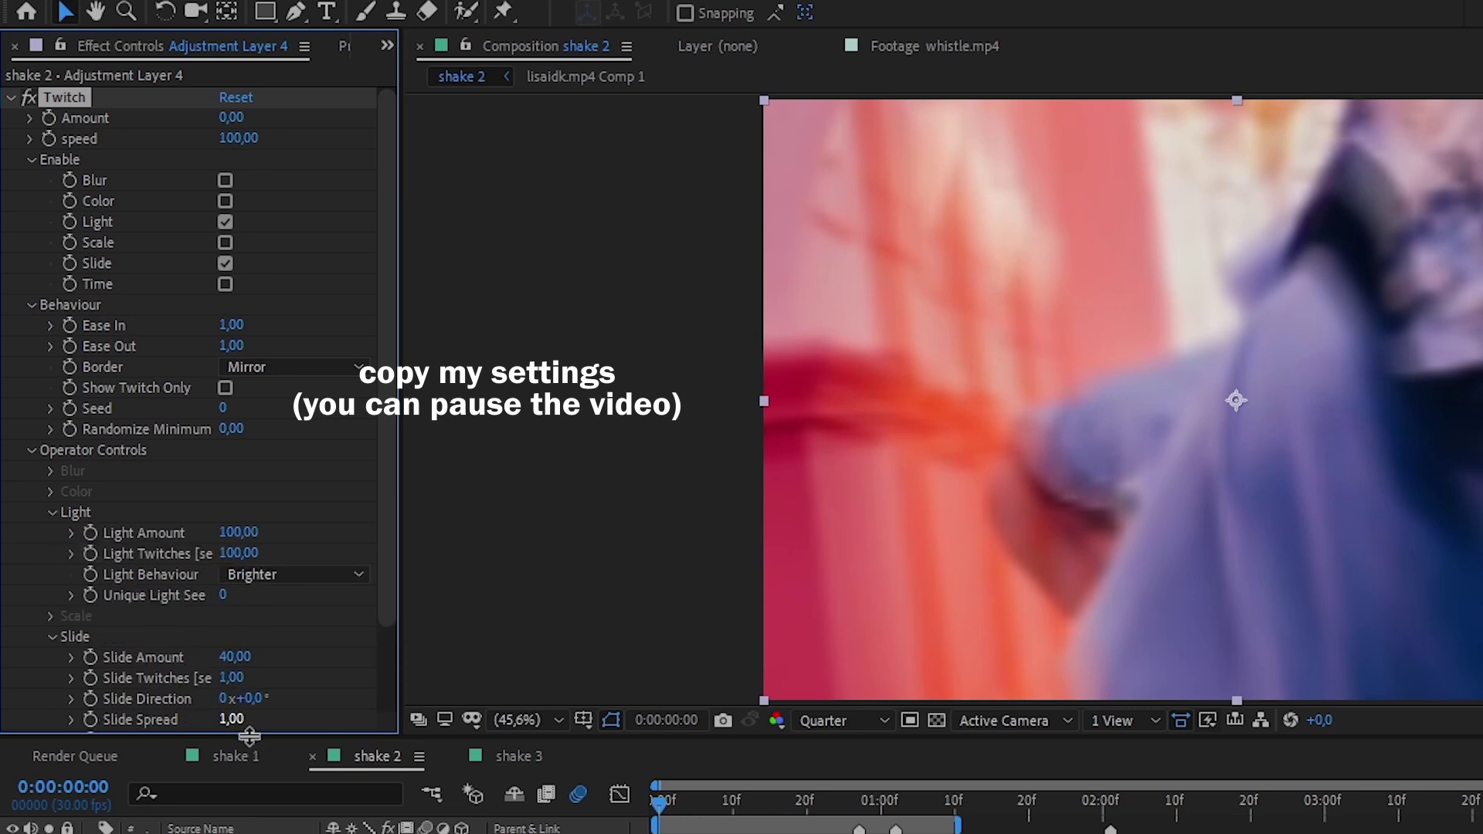
{"action": "left_click_drag", "start_coordinate": [245, 740], "coordinate": [245, 775]}
{"action": "mouse_move", "coordinate": [386, 673]}
{"action": "left_mouse_down"}
{"action": "mouse_move", "coordinate": [394, 747]}
{"action": "mouse_move", "coordinate": [392, 662]}
{"action": "left_mouse_up"}
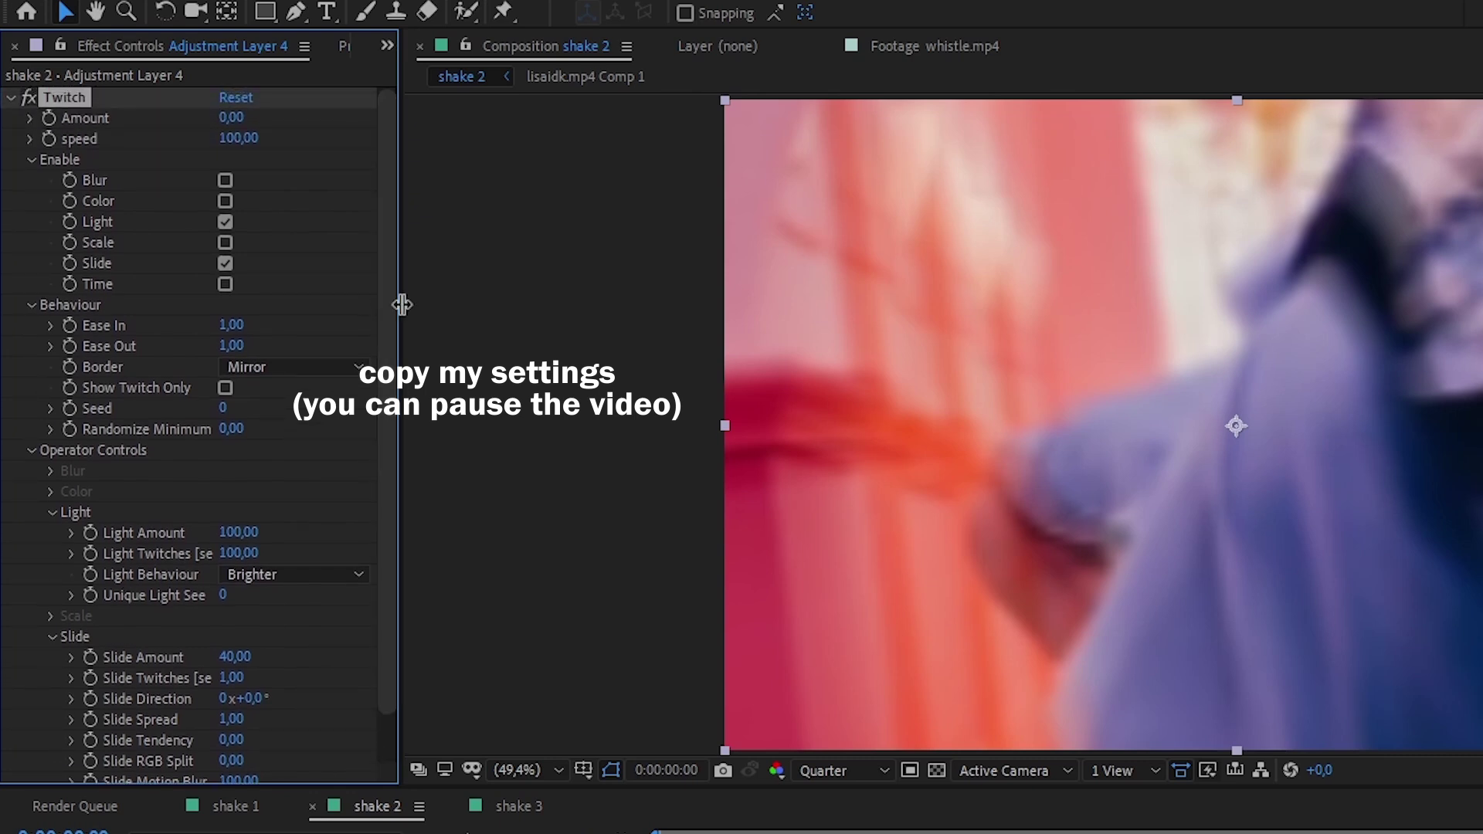
{"action": "left_click", "coordinate": [32, 160]}
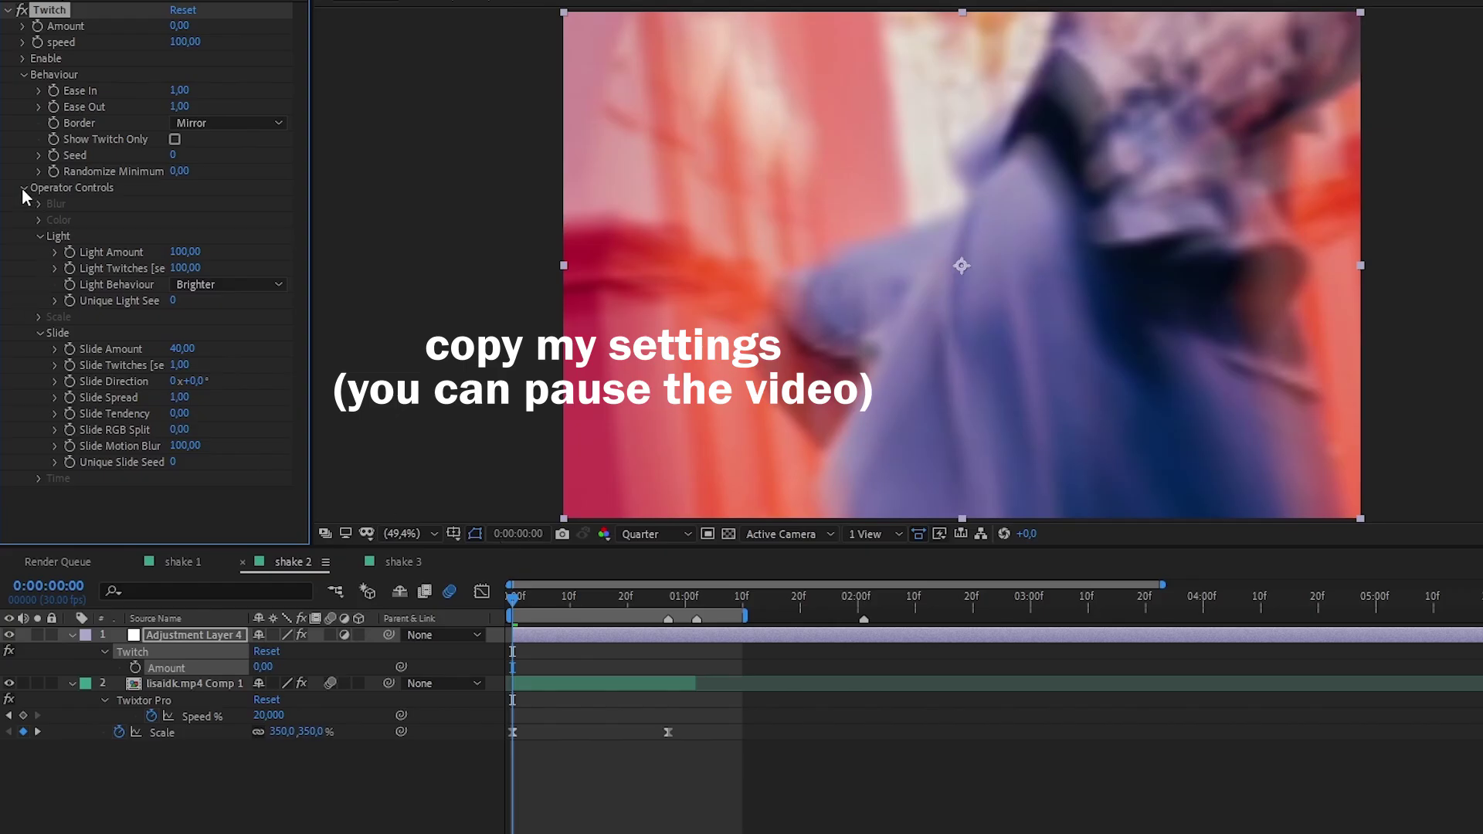
{"action": "left_click", "coordinate": [24, 188]}
{"action": "left_click", "coordinate": [24, 75]}
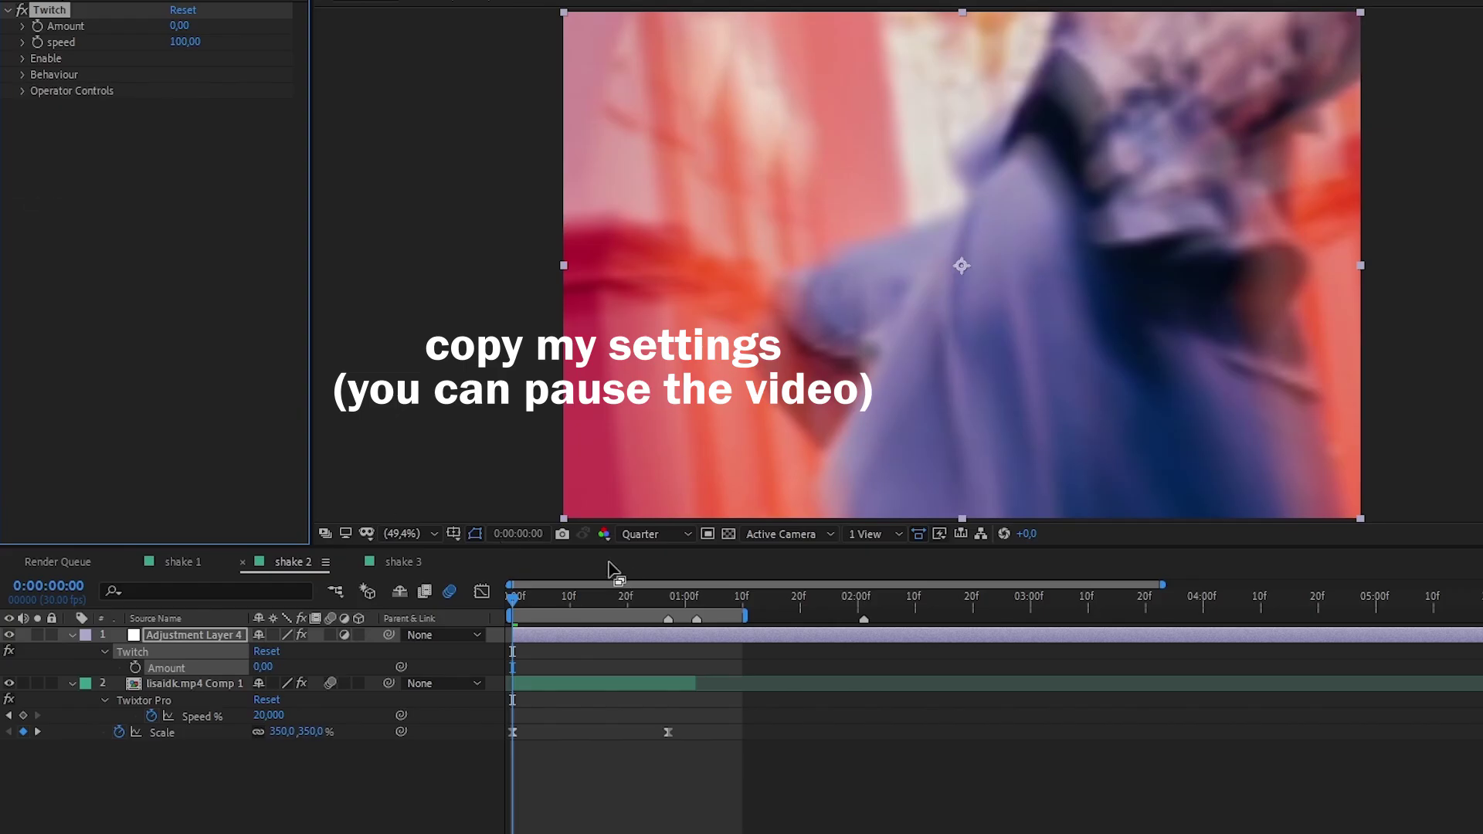
{"action": "left_click_drag", "start_coordinate": [607, 547], "coordinate": [606, 533]}
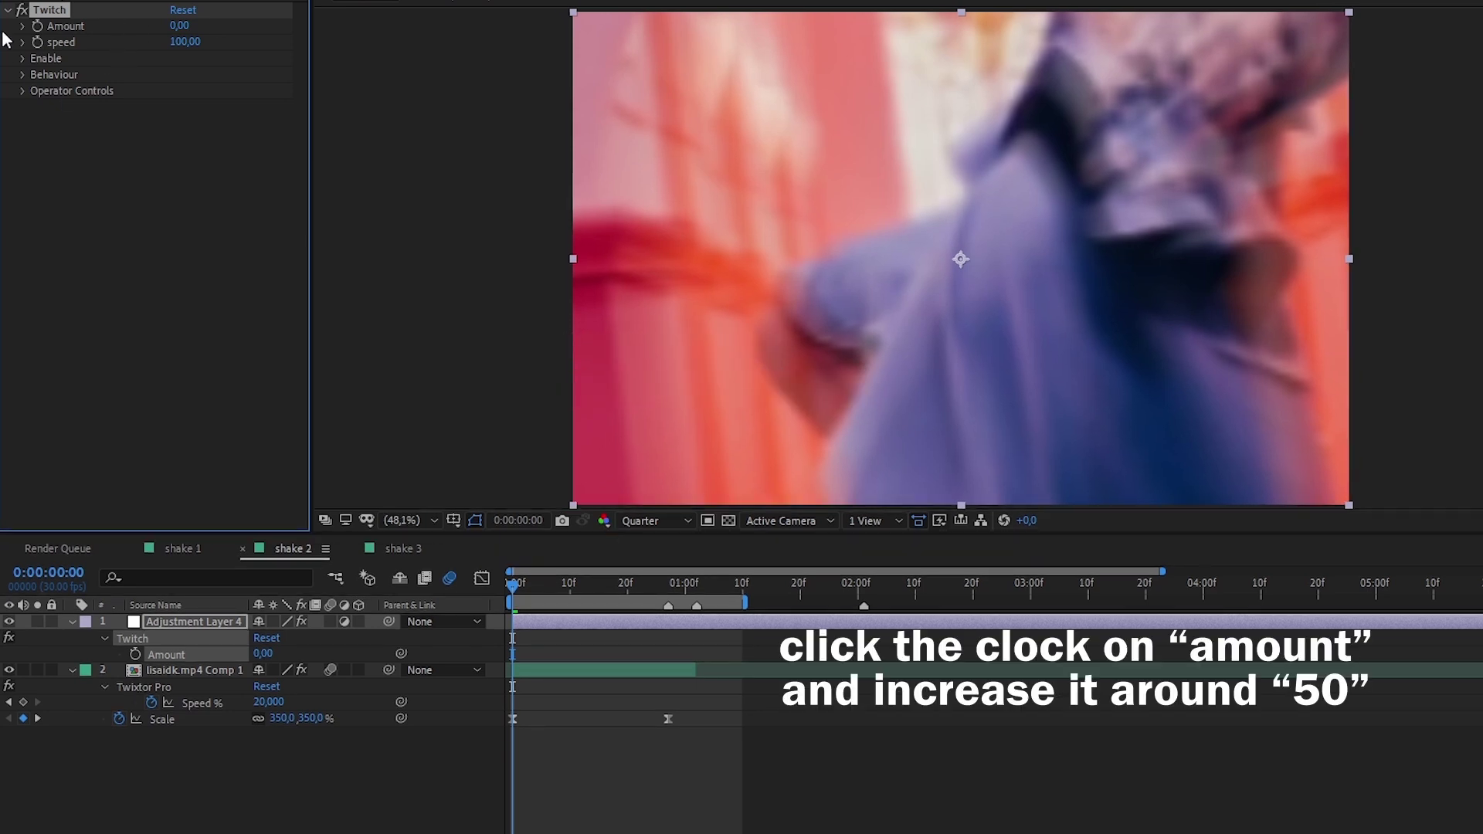
Keyframe the Twitch Amount at 50 on the first frame and 0 at about frame 11, and apply Easy Ease to both keyframes.
{"action": "left_click", "coordinate": [38, 27]}
{"action": "left_click", "coordinate": [261, 652]}
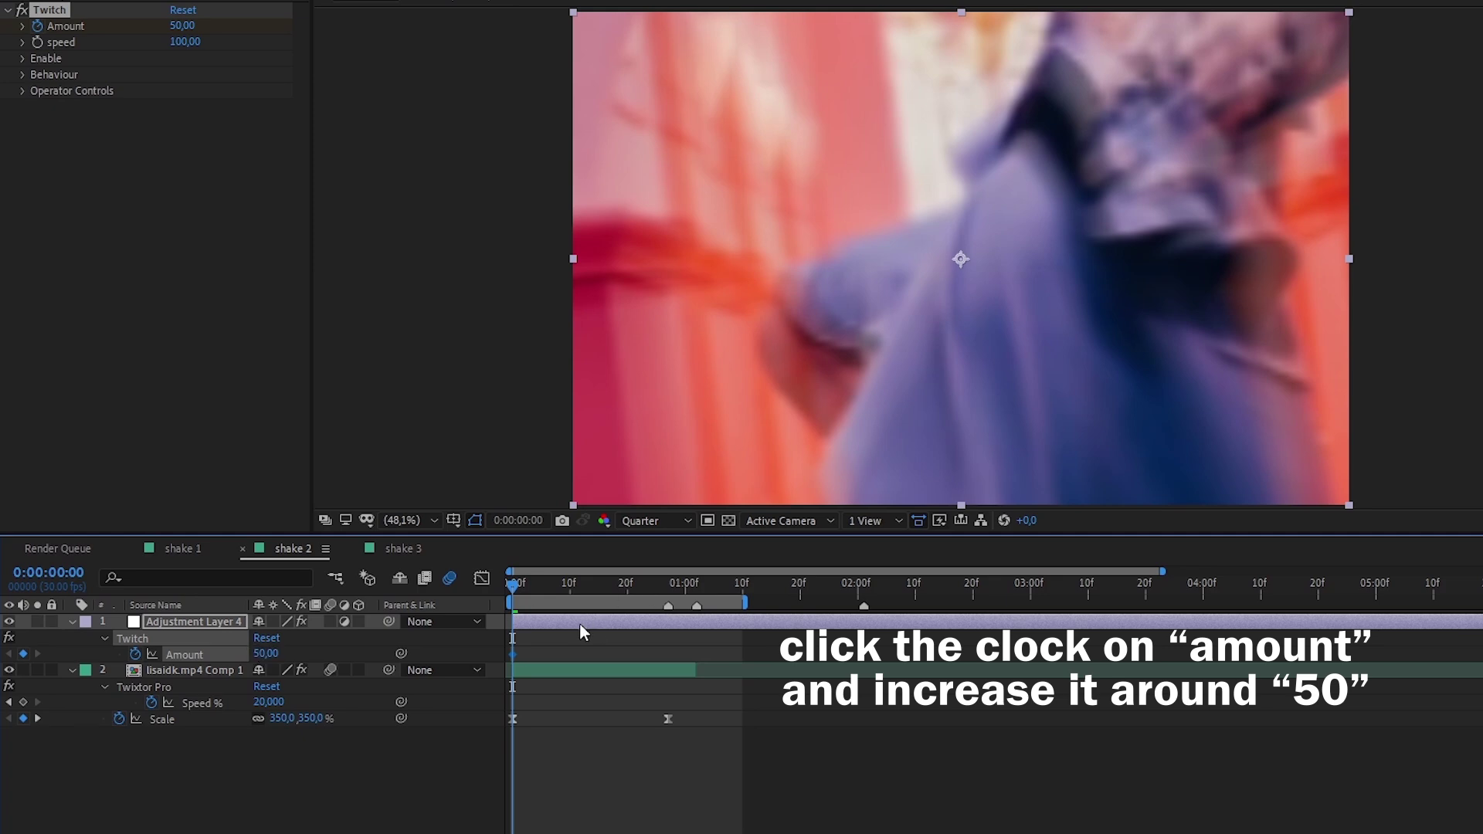
{"action": "left_click_drag", "start_coordinate": [512, 586], "coordinate": [575, 589]}
{"action": "left_click", "coordinate": [179, 26]}
{"action": "type", "text": "0"}
{"action": "key", "text": "Return"}
{"action": "left_click_drag", "start_coordinate": [573, 661], "coordinate": [497, 666]}
{"action": "key", "text": "F9"}
Reshape the Twitch Amount curve so it drops steeply at the start and flattens toward 0, and preview the shake.
{"action": "left_click_drag", "start_coordinate": [522, 584], "coordinate": [494, 567]}
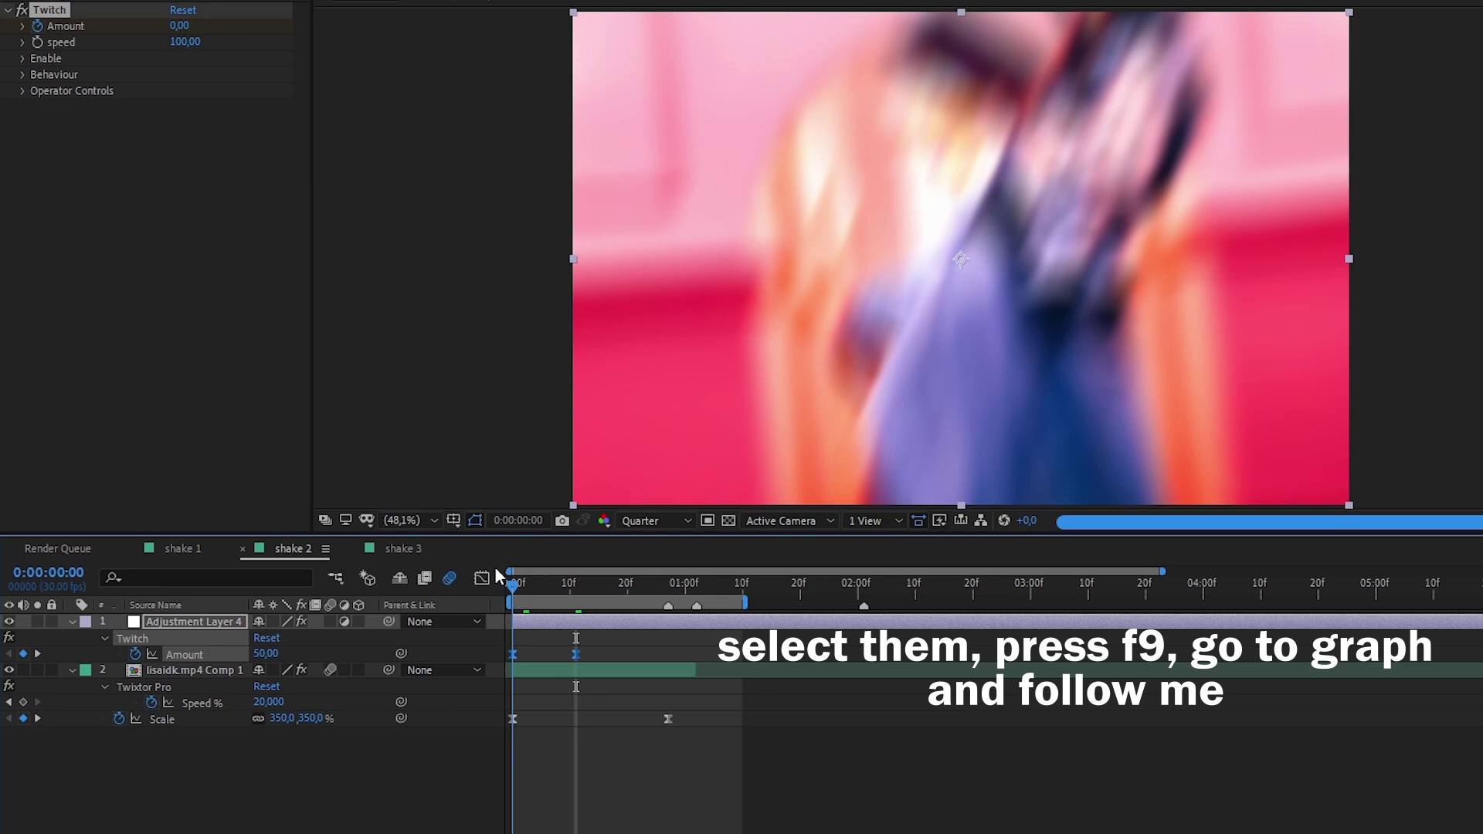
{"action": "left_click", "coordinate": [481, 578]}
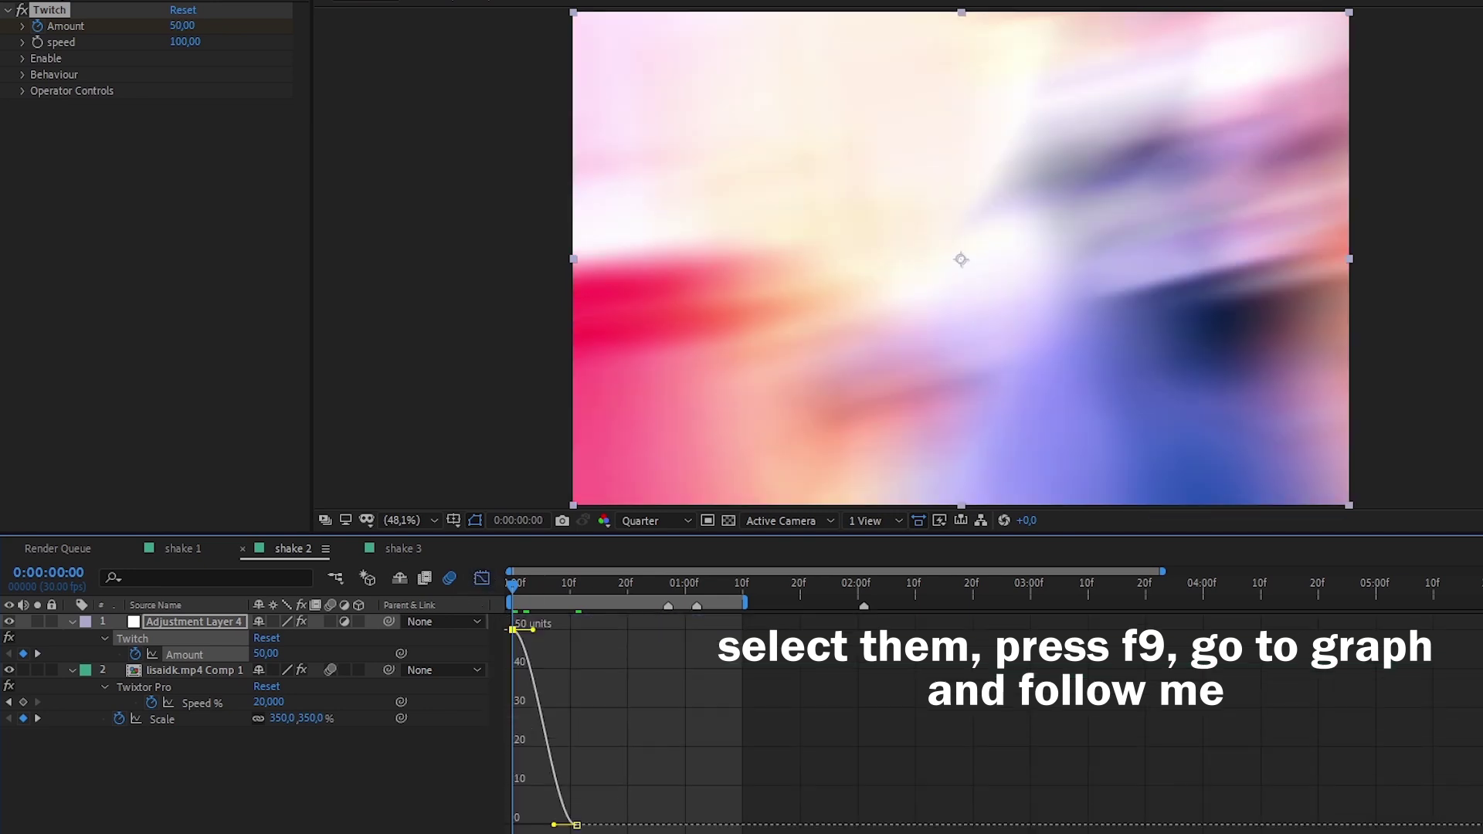
{"action": "scroll", "coordinate": [602, 698], "scroll_direction": "up", "scroll_amount": 3}
{"action": "left_click_drag", "start_coordinate": [573, 631], "coordinate": [366, 703]}
{"action": "left_click_drag", "start_coordinate": [516, 742], "coordinate": [438, 761]}
{"action": "left_click_drag", "start_coordinate": [637, 824], "coordinate": [527, 826]}
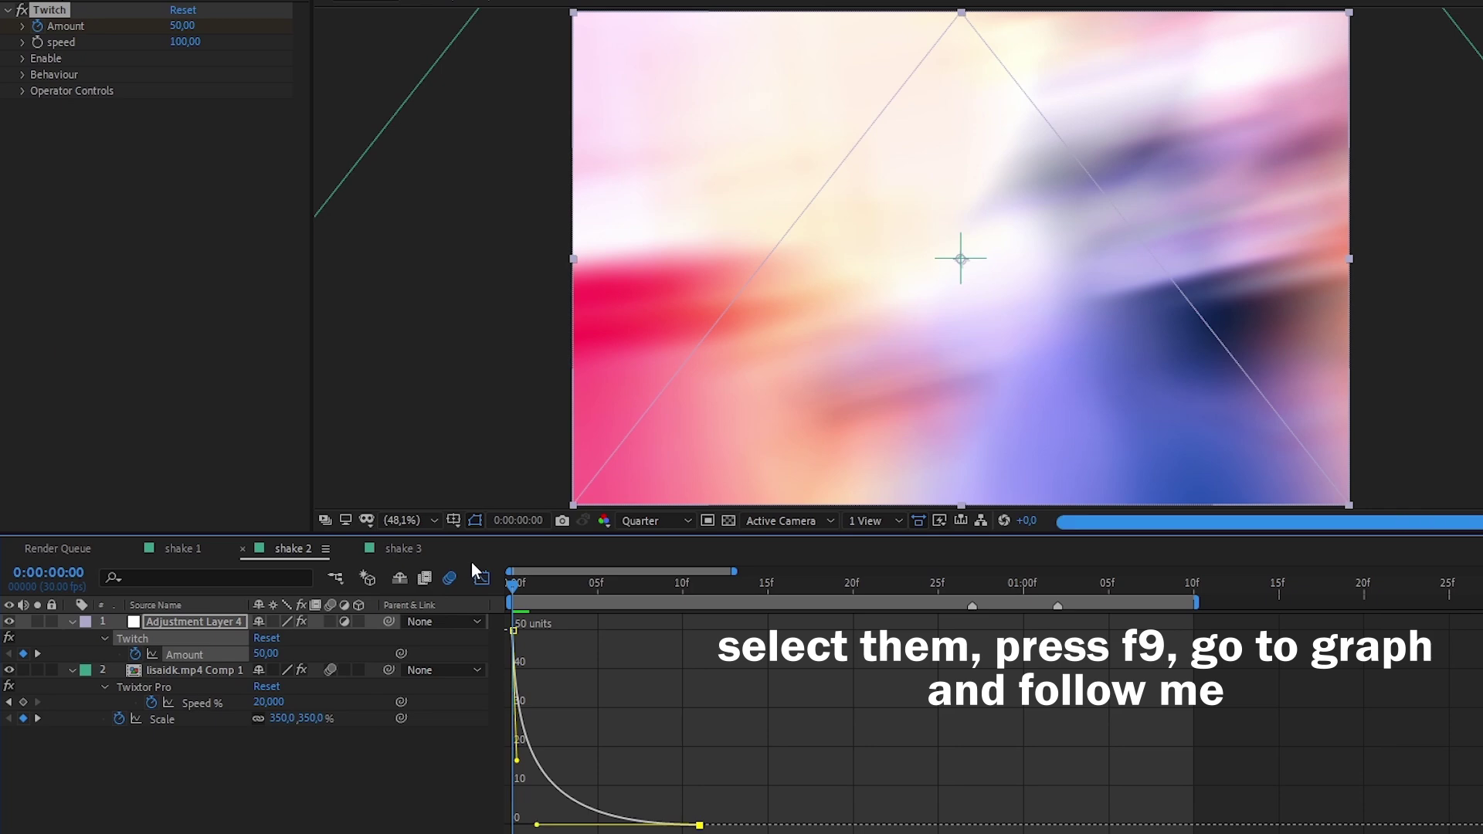
{"action": "left_click", "coordinate": [485, 579]}
{"action": "key", "text": "space"}
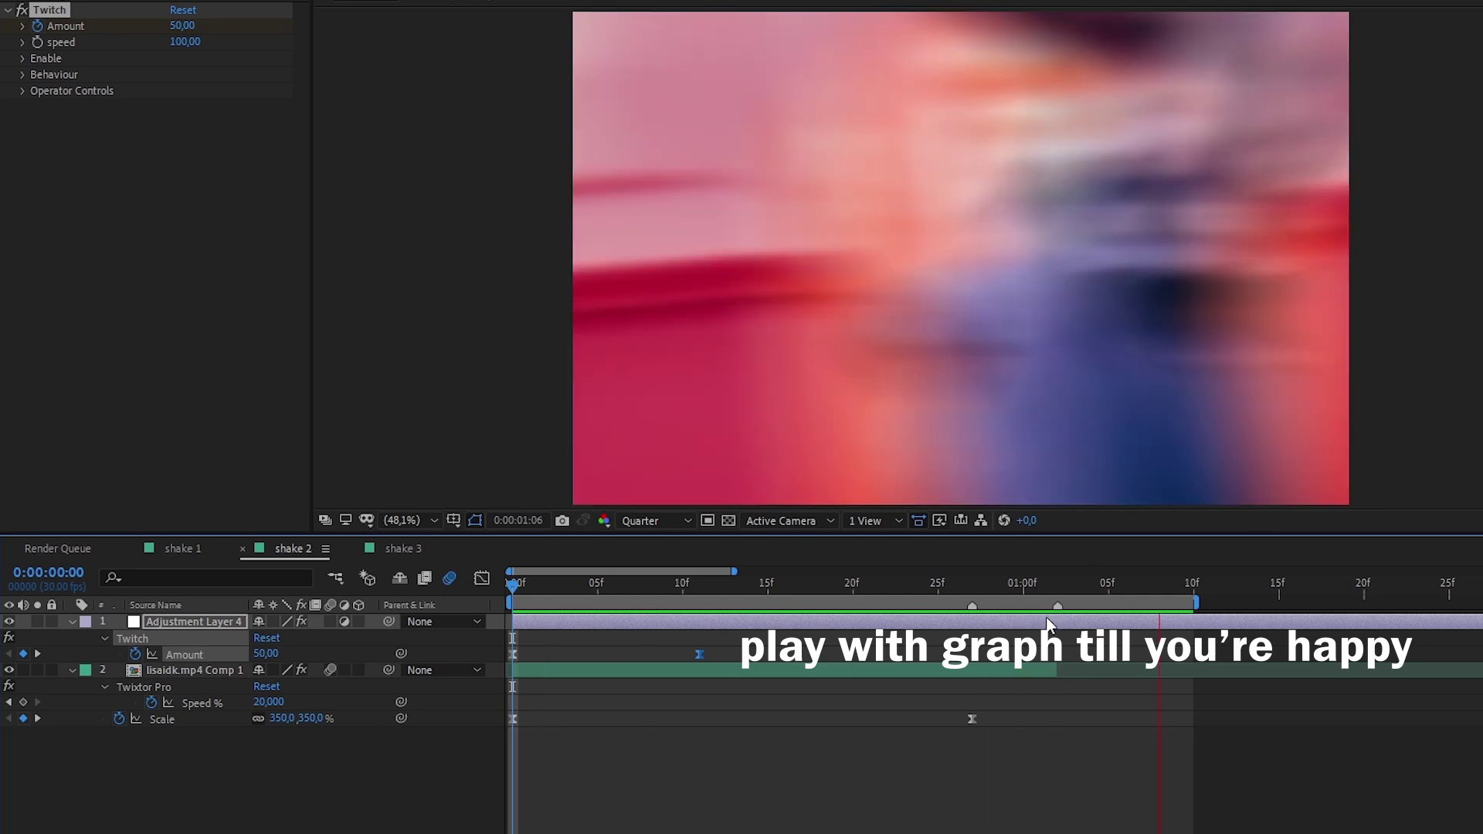
{"action": "key", "text": "space"}
Shorten both handles of the Twitch Amount curve in the graph to soften its steep drop.
{"action": "key", "text": "shift+F3"}
{"action": "left_click_drag", "start_coordinate": [516, 761], "coordinate": [516, 726]}
{"action": "left_click_drag", "start_coordinate": [537, 825], "coordinate": [565, 821]}
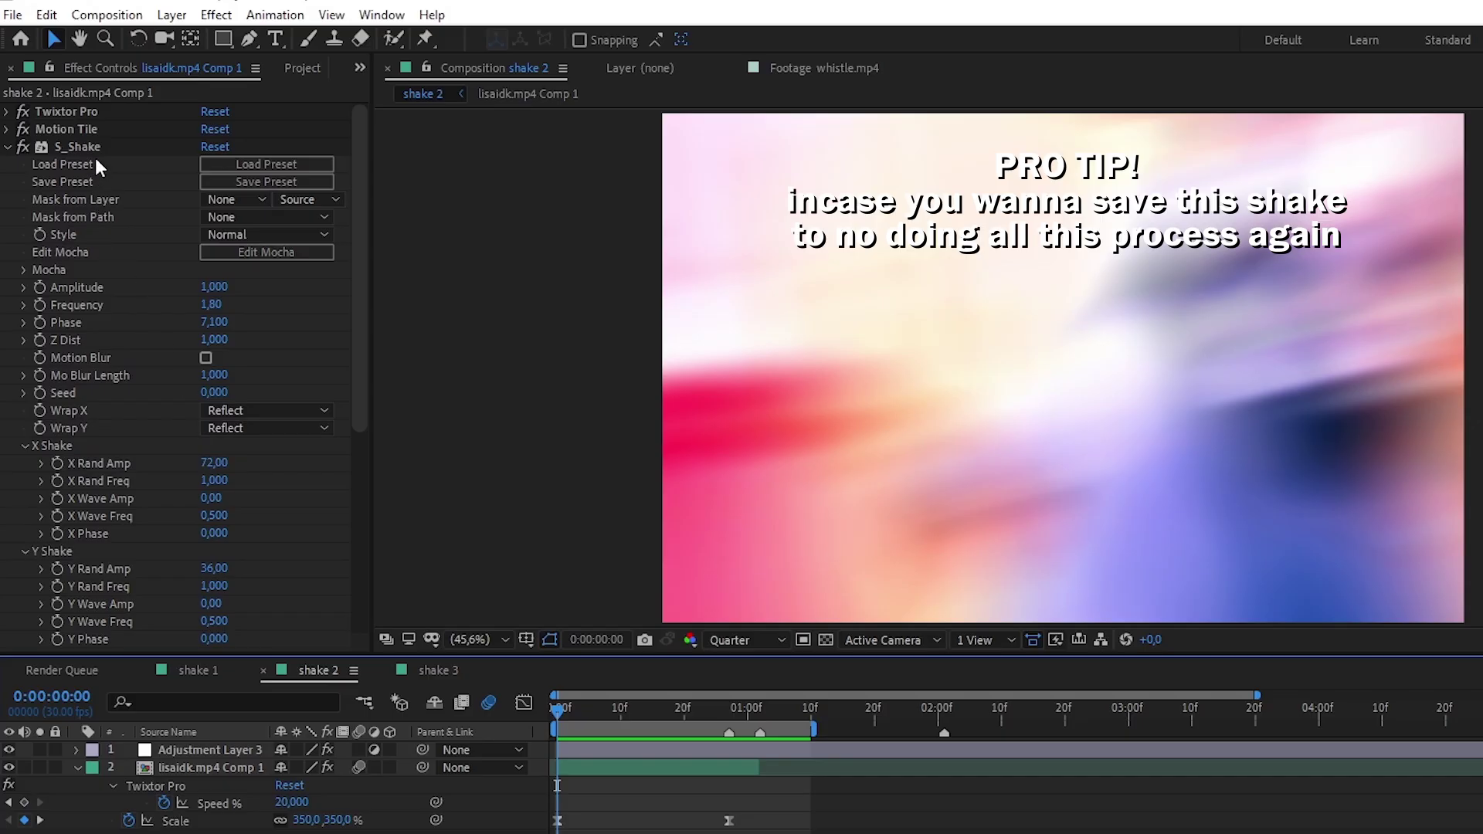
Start saving the clip's S_Shake effect as an animation preset with a trial name, and cancel without saving.
{"action": "left_click", "coordinate": [79, 151]}
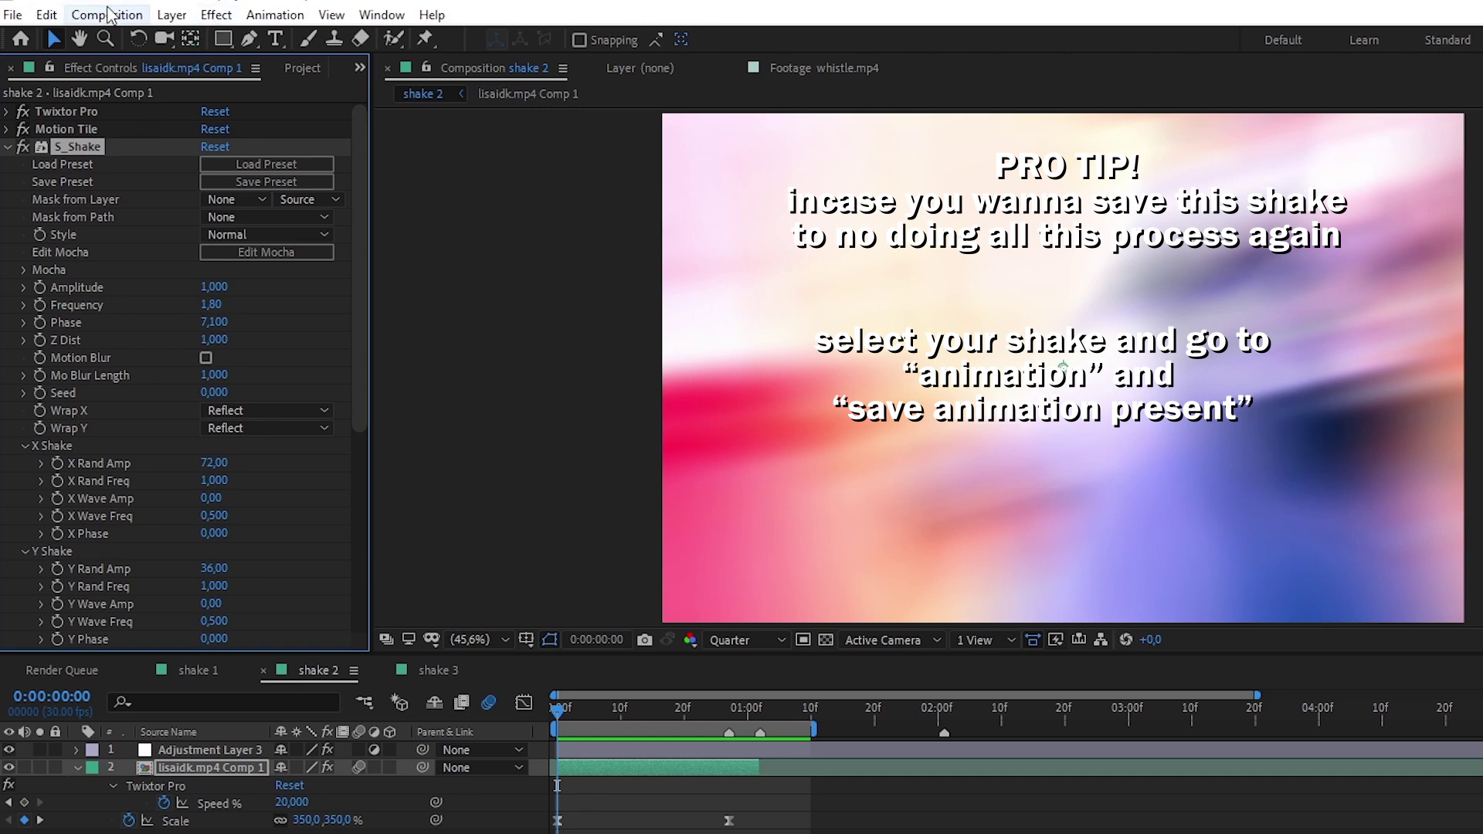
{"action": "left_click", "coordinate": [275, 16]}
{"action": "mouse_move", "coordinate": [331, 20]}
{"action": "mouse_move", "coordinate": [275, 15]}
{"action": "left_click", "coordinate": [368, 39]}
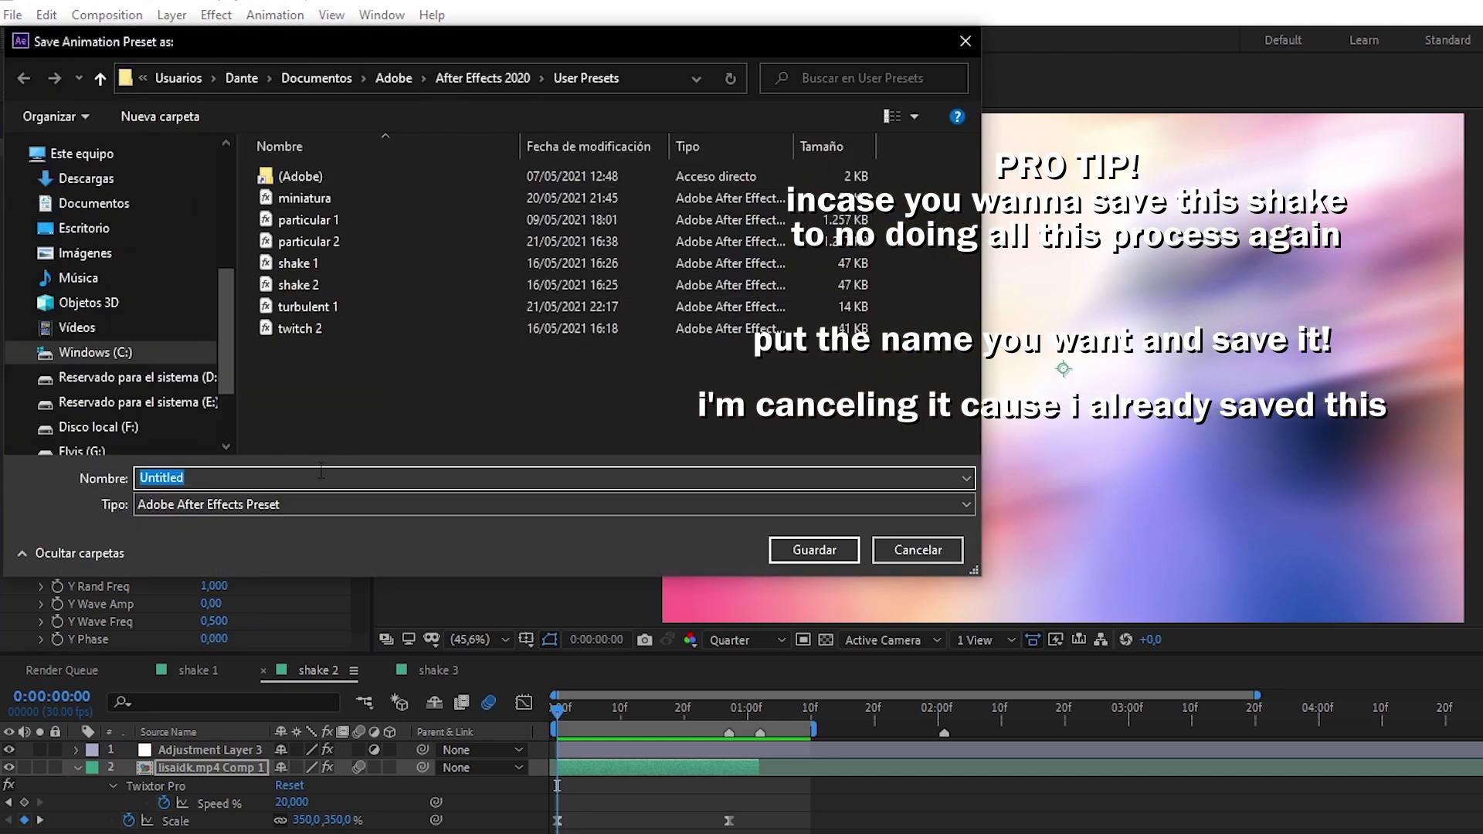
{"action": "type", "text": "sdas"}
{"action": "left_click", "coordinate": [903, 545]}
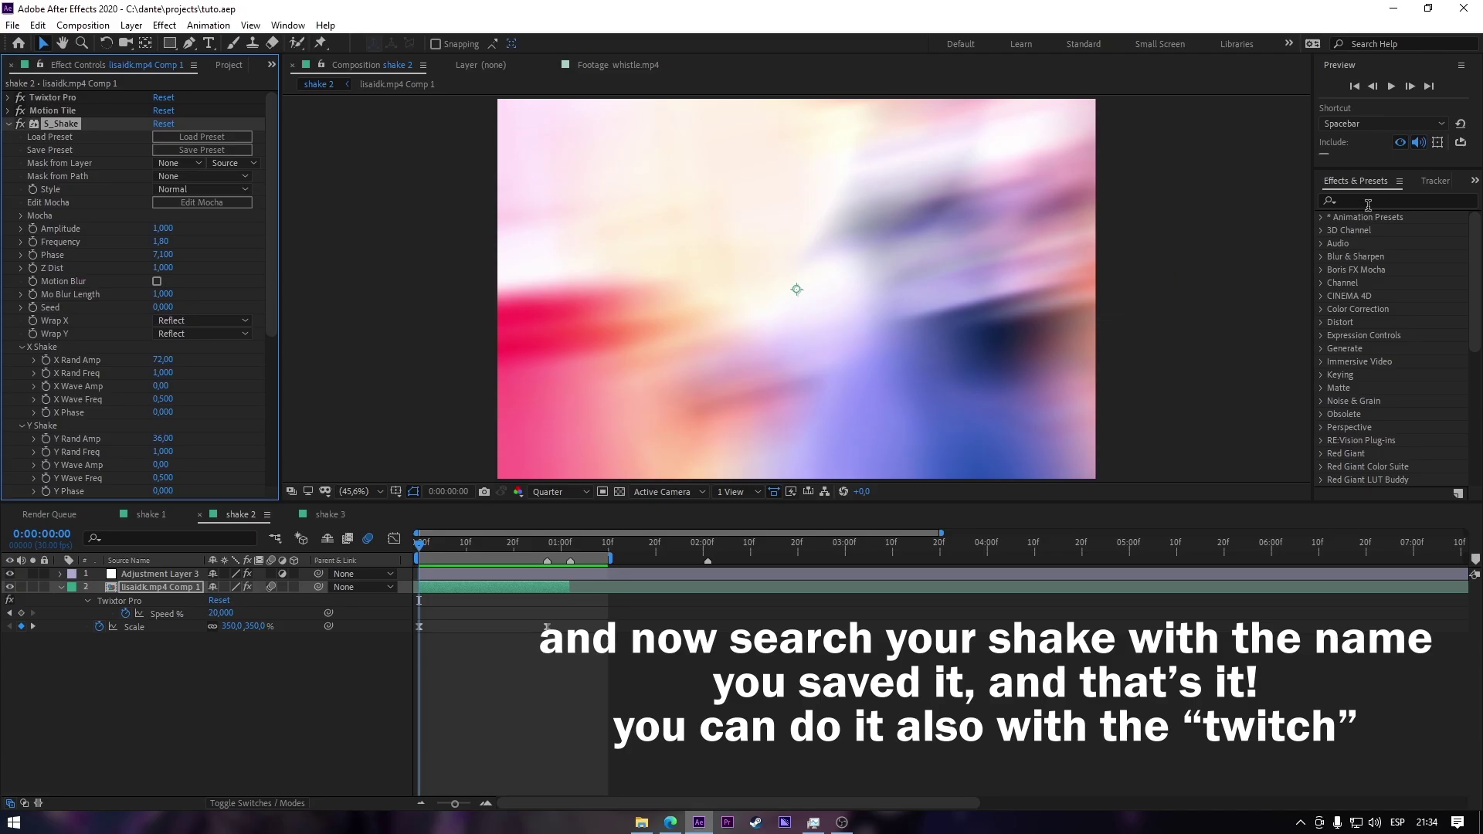
Search the effects and presets for shake and apply the saved shake 1 preset to the adjustment layer in shake 2.
{"action": "left_click", "coordinate": [1371, 200]}
{"action": "type", "text": "shake"}
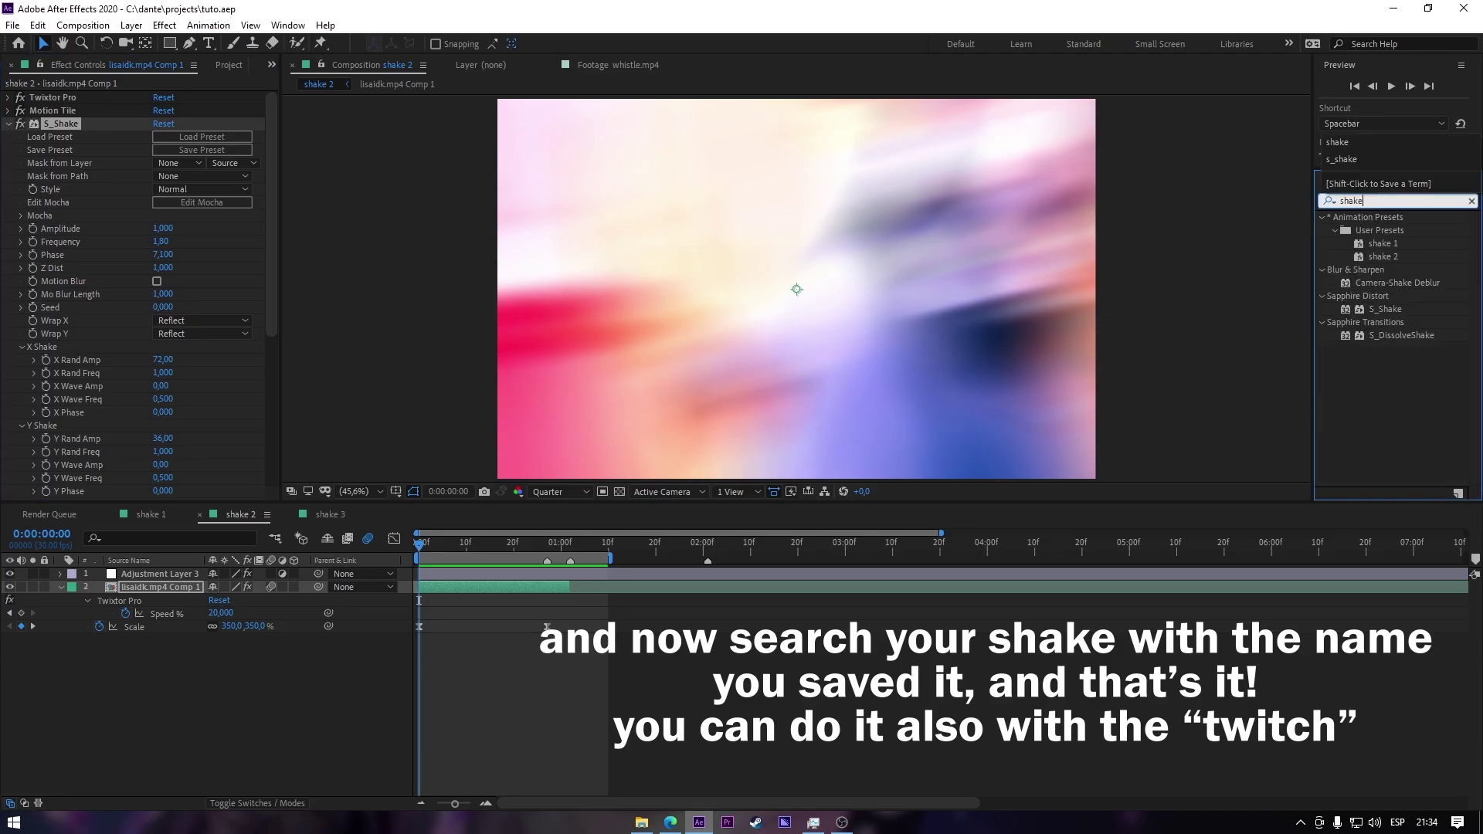
{"action": "left_click_drag", "start_coordinate": [1388, 242], "coordinate": [558, 575]}
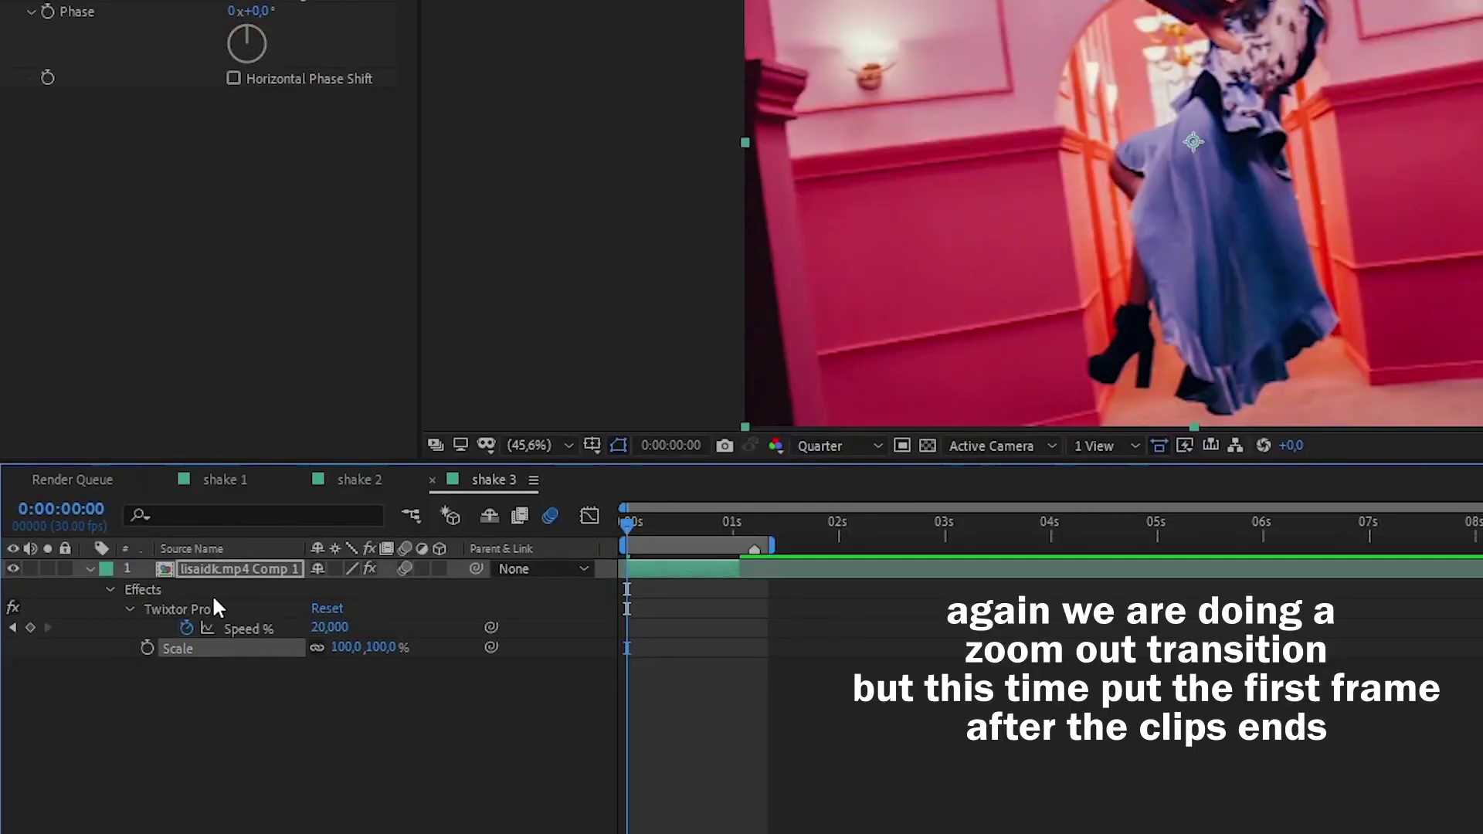
Keyframe the clip's Scale in shake 3 from 350% at the first frame to 100% at 0:00:01:06, after the clip ends.
{"action": "left_click", "coordinate": [147, 647]}
{"action": "left_click", "coordinate": [753, 522]}
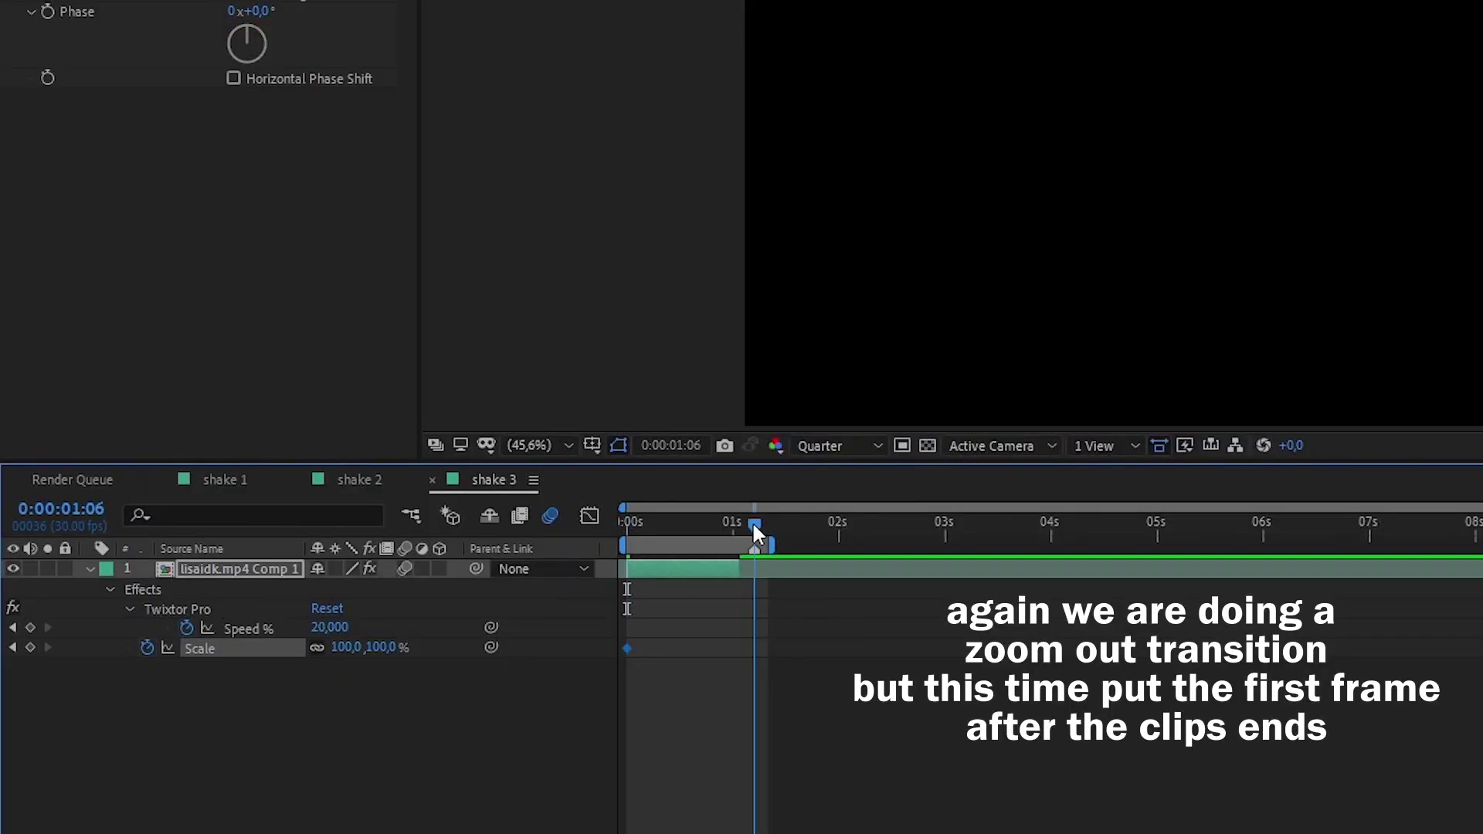
{"action": "left_click_drag", "start_coordinate": [637, 654], "coordinate": [755, 650]}
{"action": "left_click", "coordinate": [737, 519]}
{"action": "left_click_drag", "start_coordinate": [738, 520], "coordinate": [582, 510]}
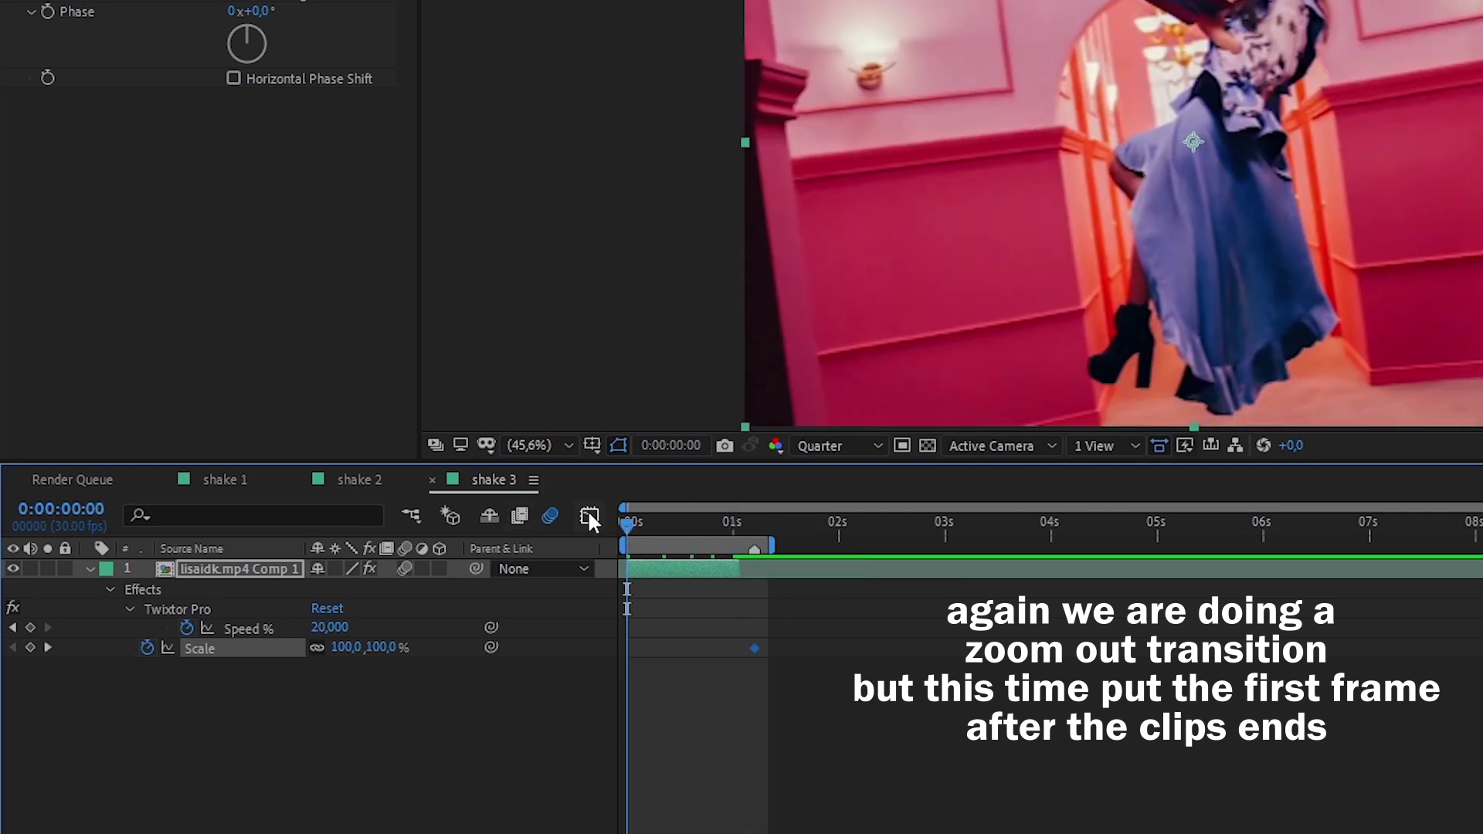
{"action": "left_click", "coordinate": [345, 647]}
{"action": "type", "text": "350"}
{"action": "key", "text": "Return"}
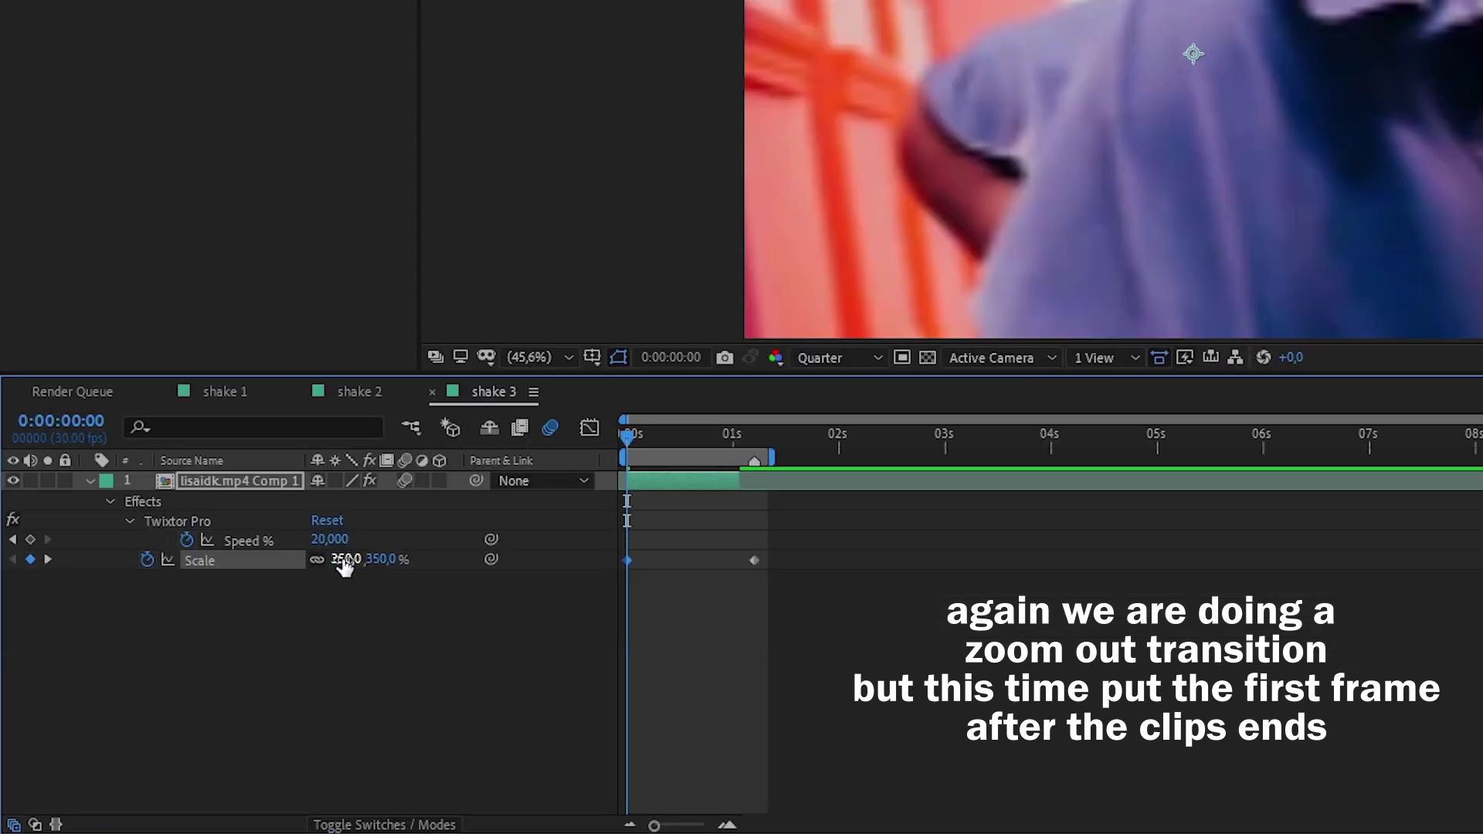
Reshape the Scale value curve so it drops steeply at the start and flattens toward 100%, and preview the zoom out.
{"action": "left_click", "coordinate": [590, 427]}
{"action": "left_click", "coordinate": [1177, 801]}
{"action": "left_click", "coordinate": [1220, 550]}
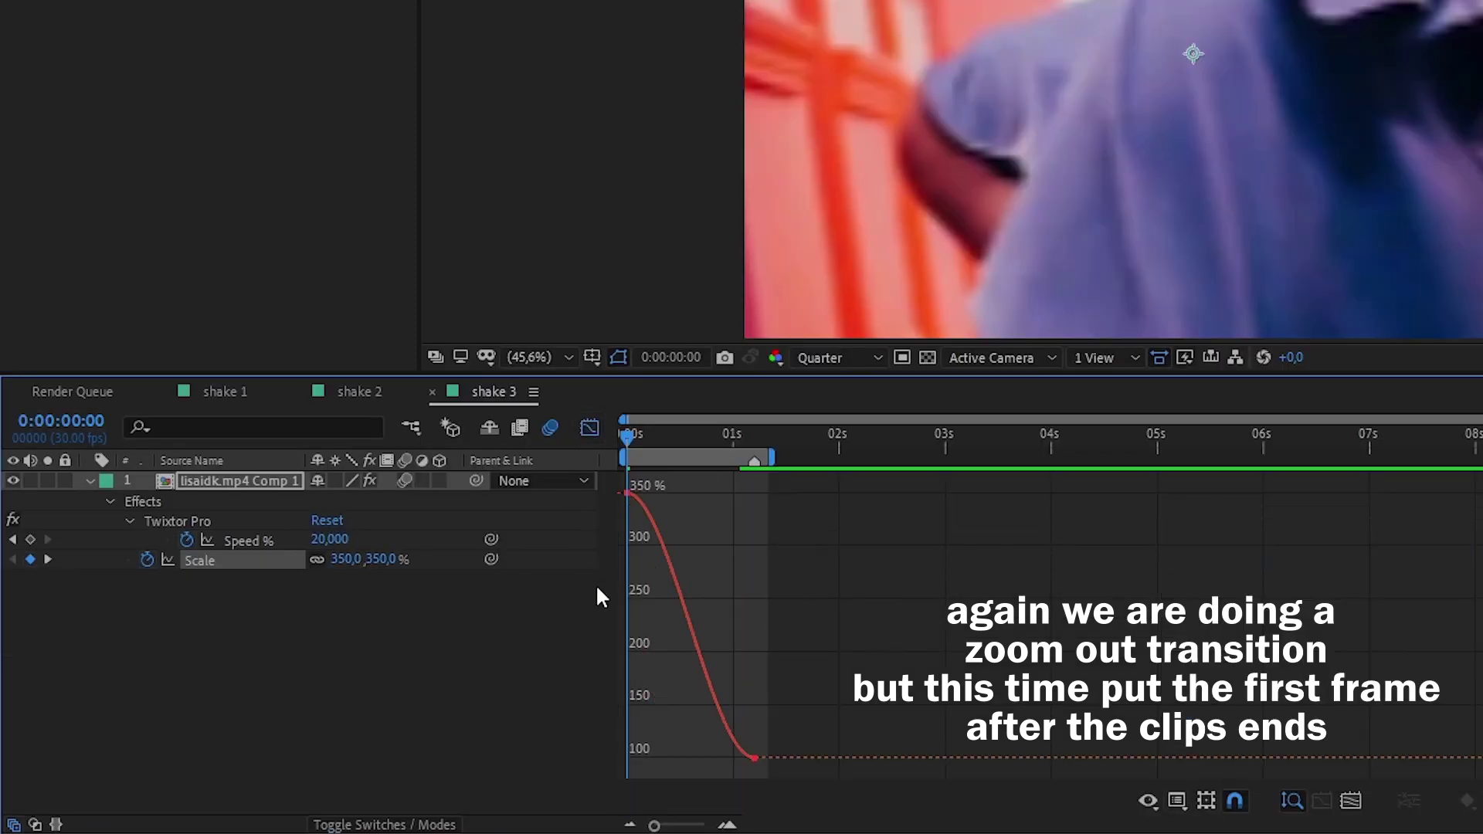
{"action": "left_click_drag", "start_coordinate": [669, 494], "coordinate": [641, 695]}
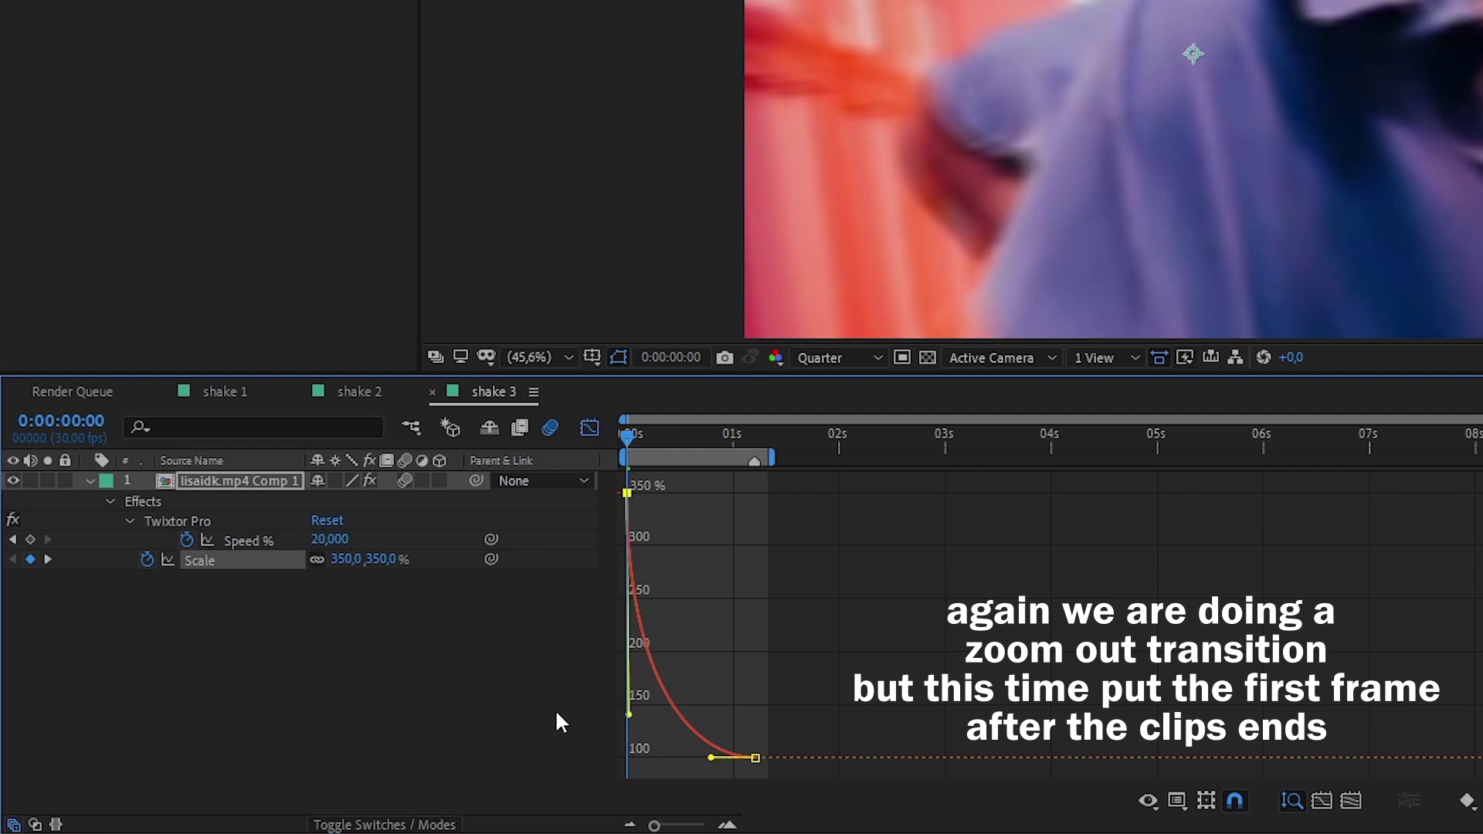
{"action": "left_click_drag", "start_coordinate": [711, 757], "coordinate": [655, 761]}
{"action": "left_click", "coordinate": [589, 427]}
{"action": "key", "text": "space"}
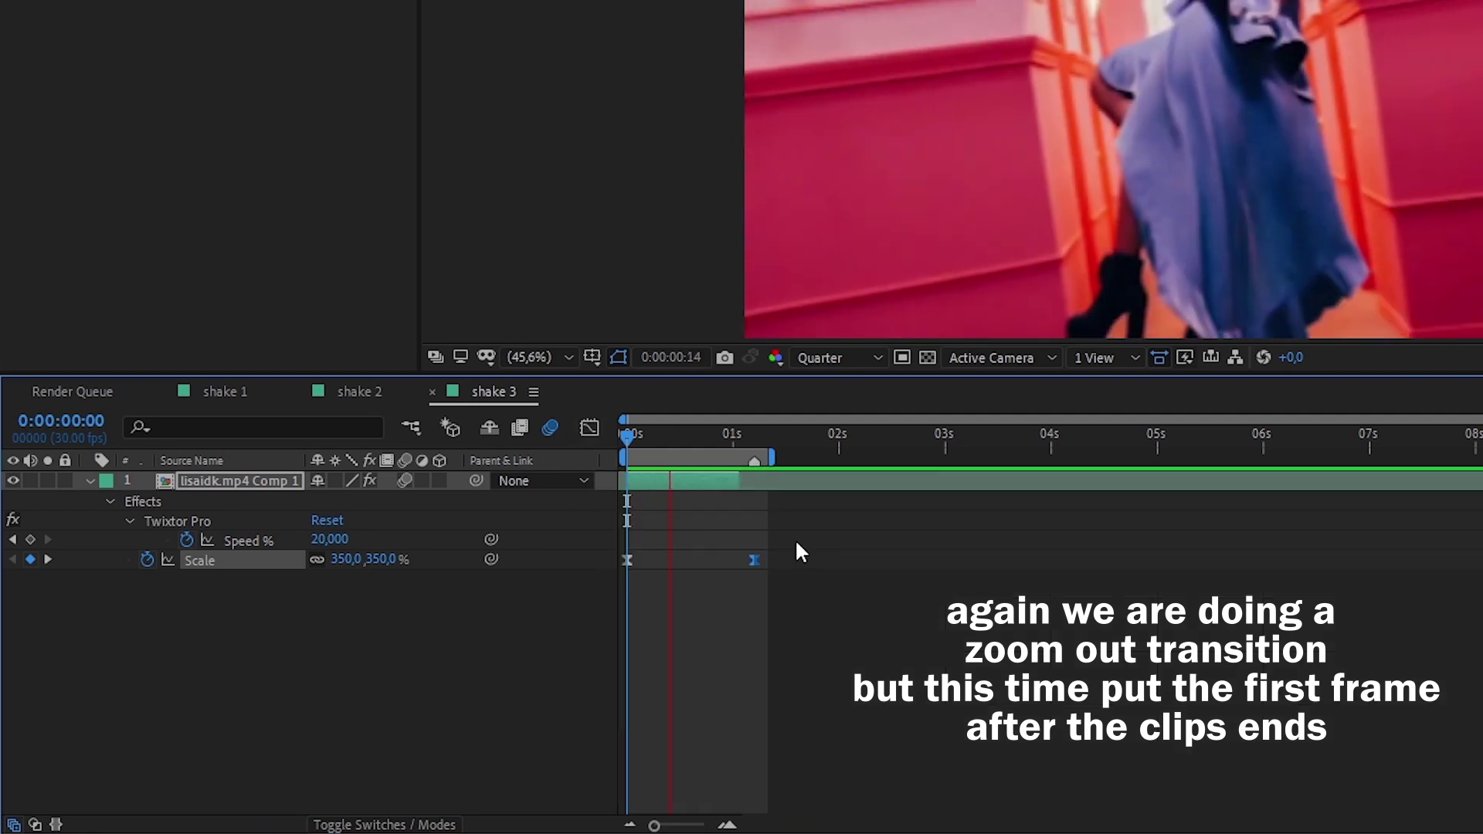
{"action": "key", "text": "space"}
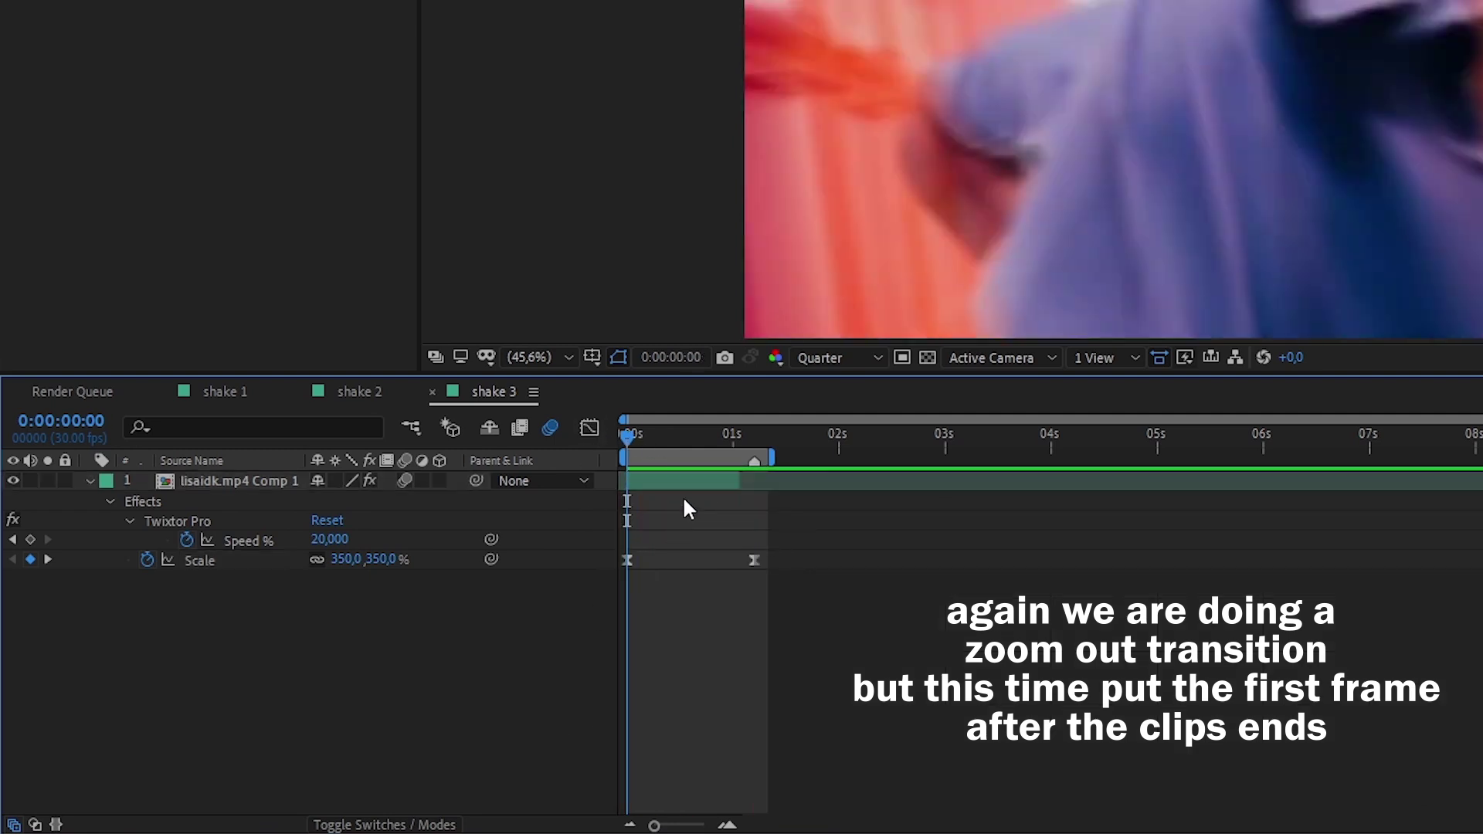
Add the Turbulent Displace effect to the clip and keyframe its Amount and Size at the first frame.
{"action": "key", "text": "ctrl+space"}
{"action": "type", "text": "turbu"}
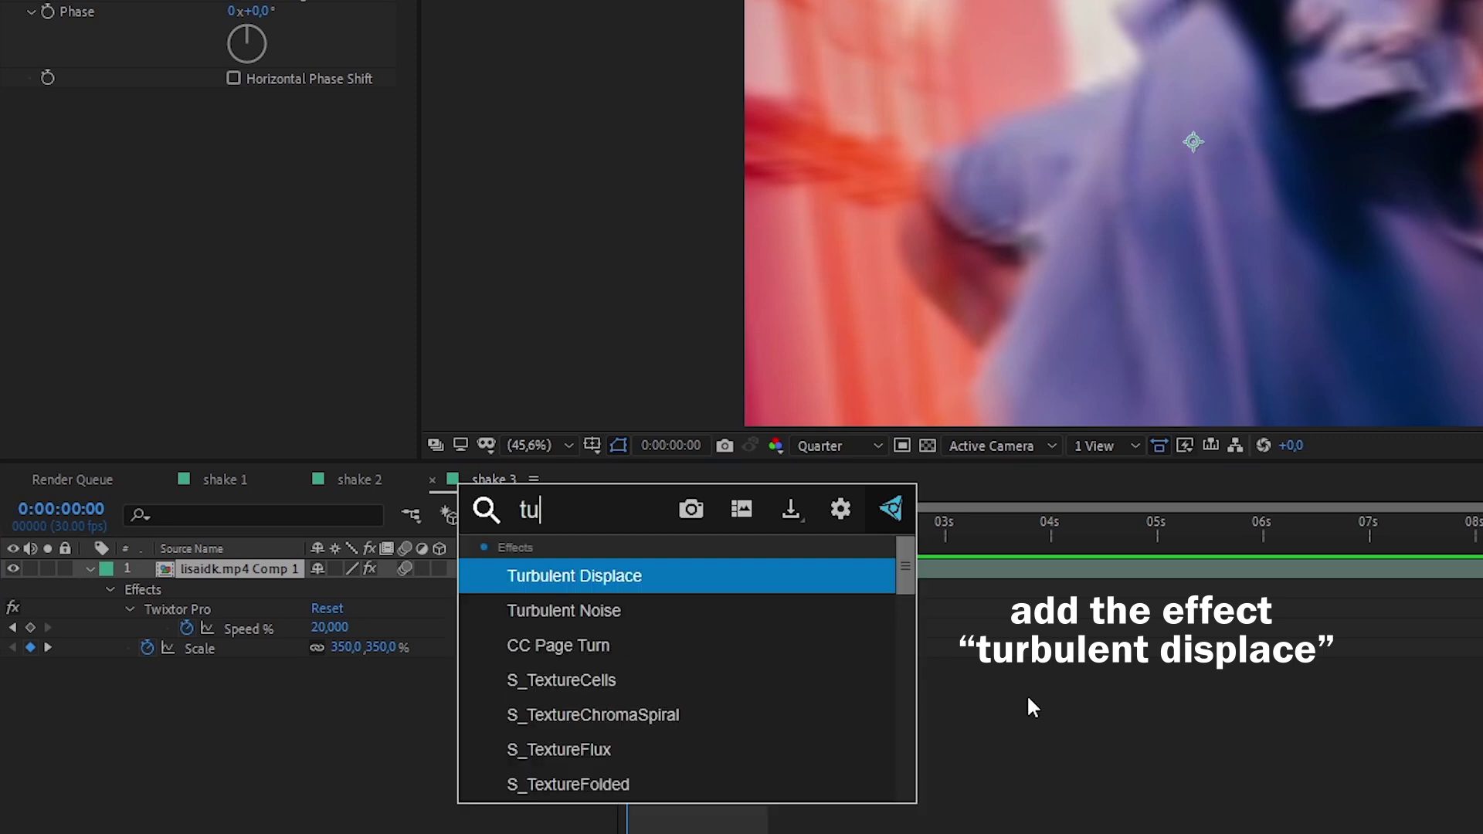
{"action": "left_click", "coordinate": [652, 568]}
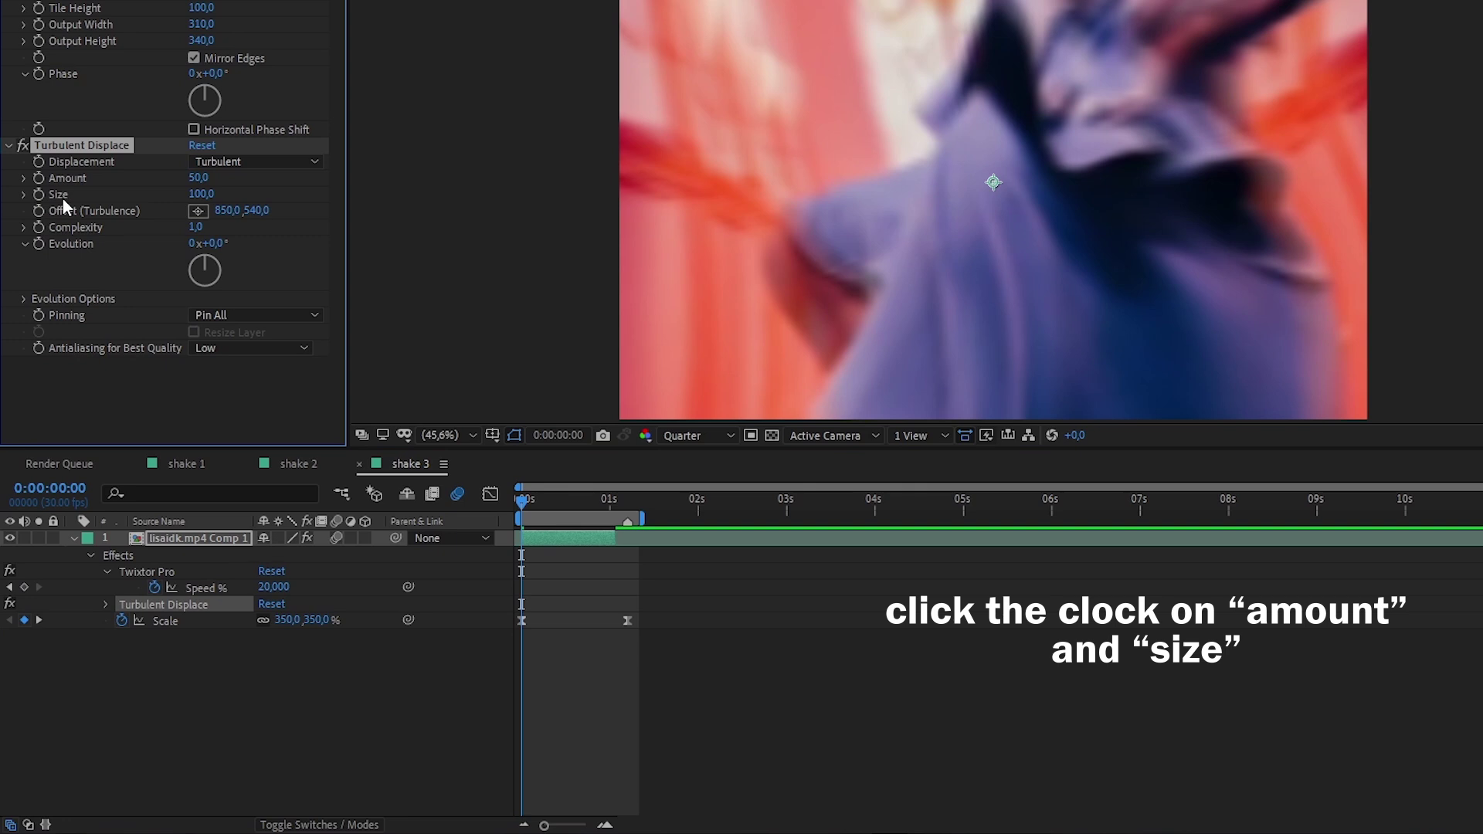
{"action": "left_click", "coordinate": [38, 178]}
{"action": "left_click", "coordinate": [39, 193]}
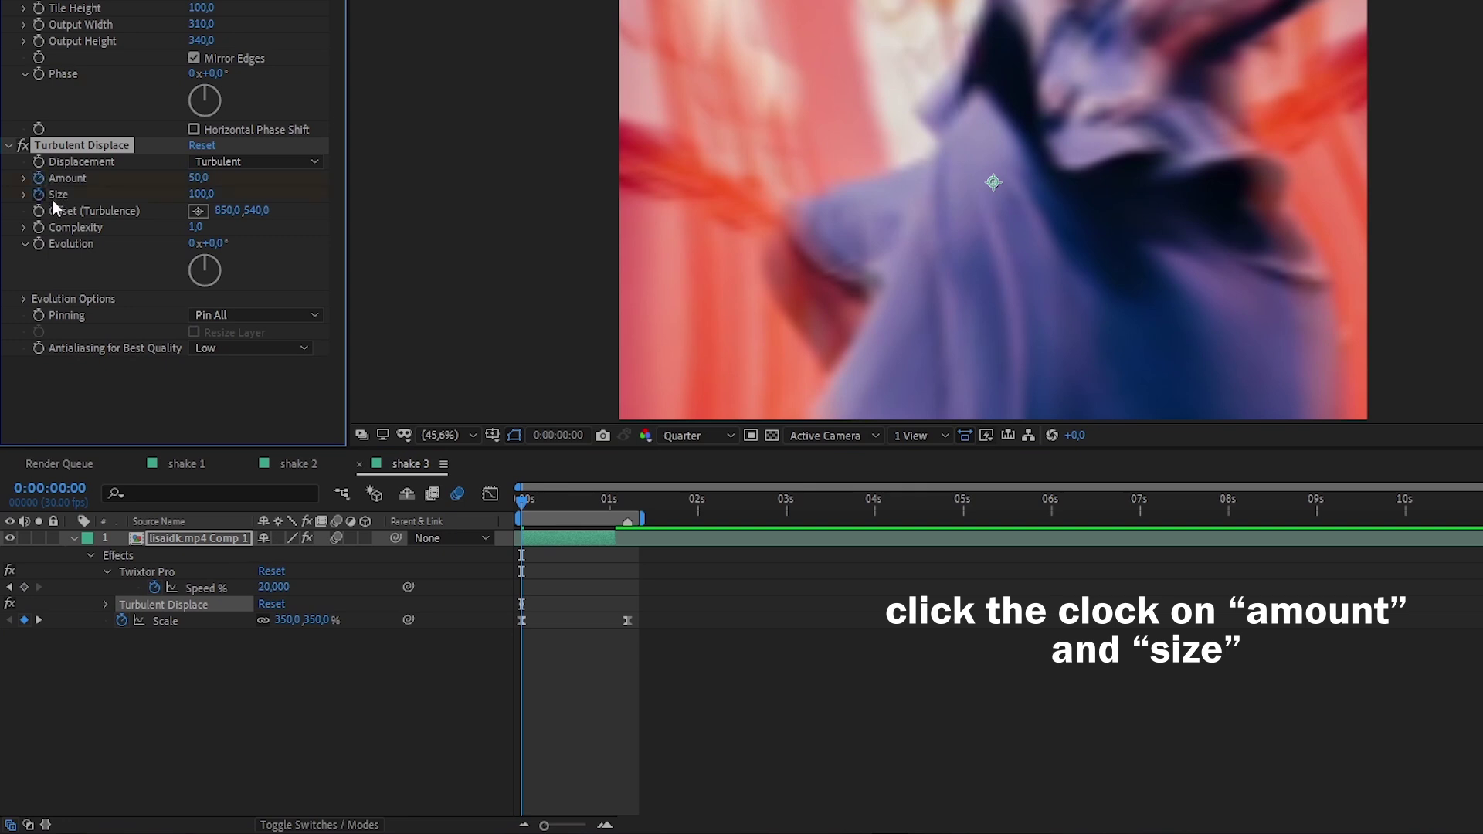
{"action": "left_click", "coordinate": [525, 582]}
{"action": "key", "text": "u"}
{"action": "left_click_drag", "start_coordinate": [519, 621], "coordinate": [519, 624]}
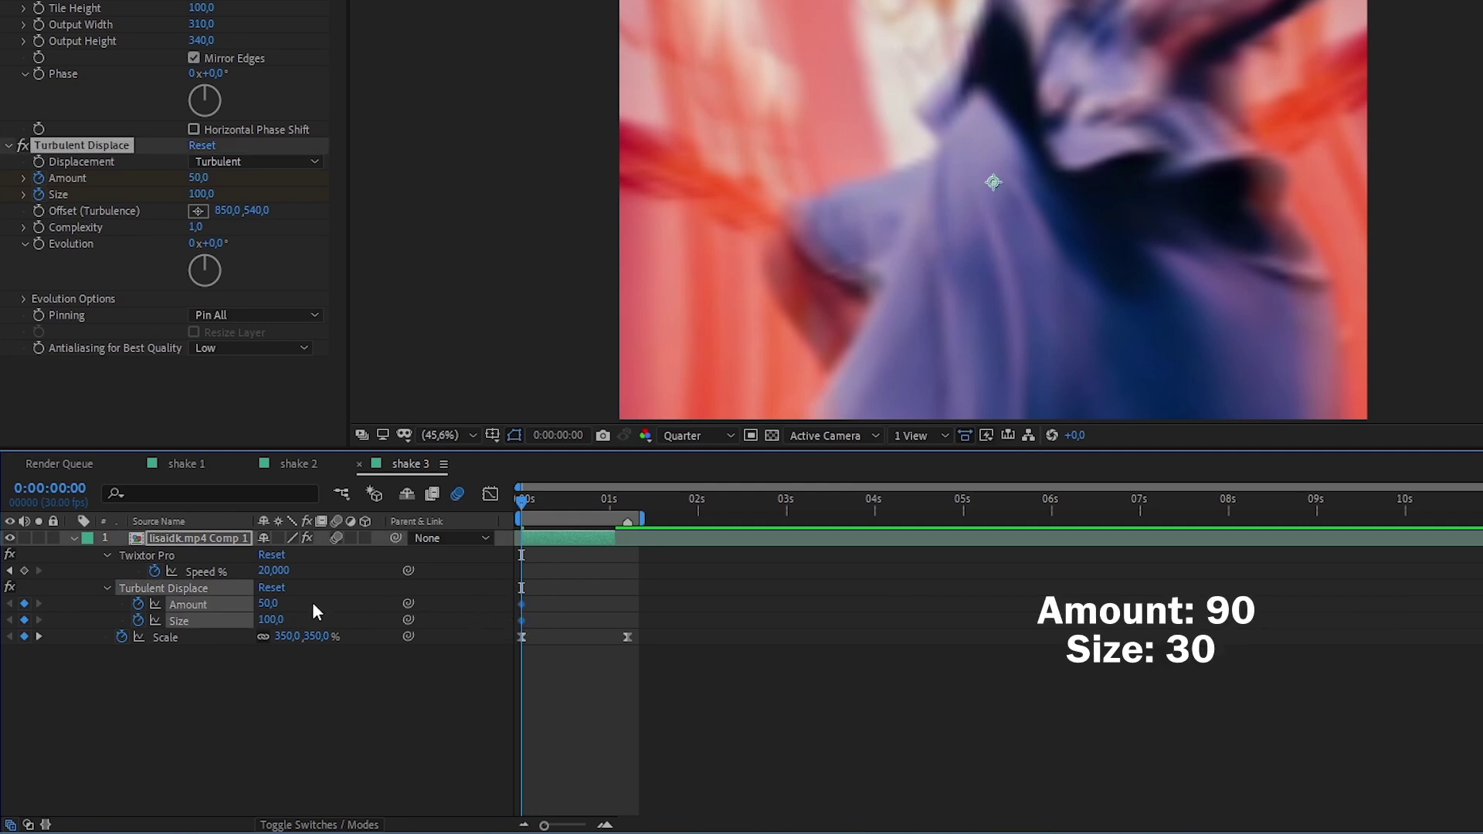
Set the Turbulent Displace Amount to 98 and Size to 30 at the first frame.
{"action": "left_click", "coordinate": [268, 603]}
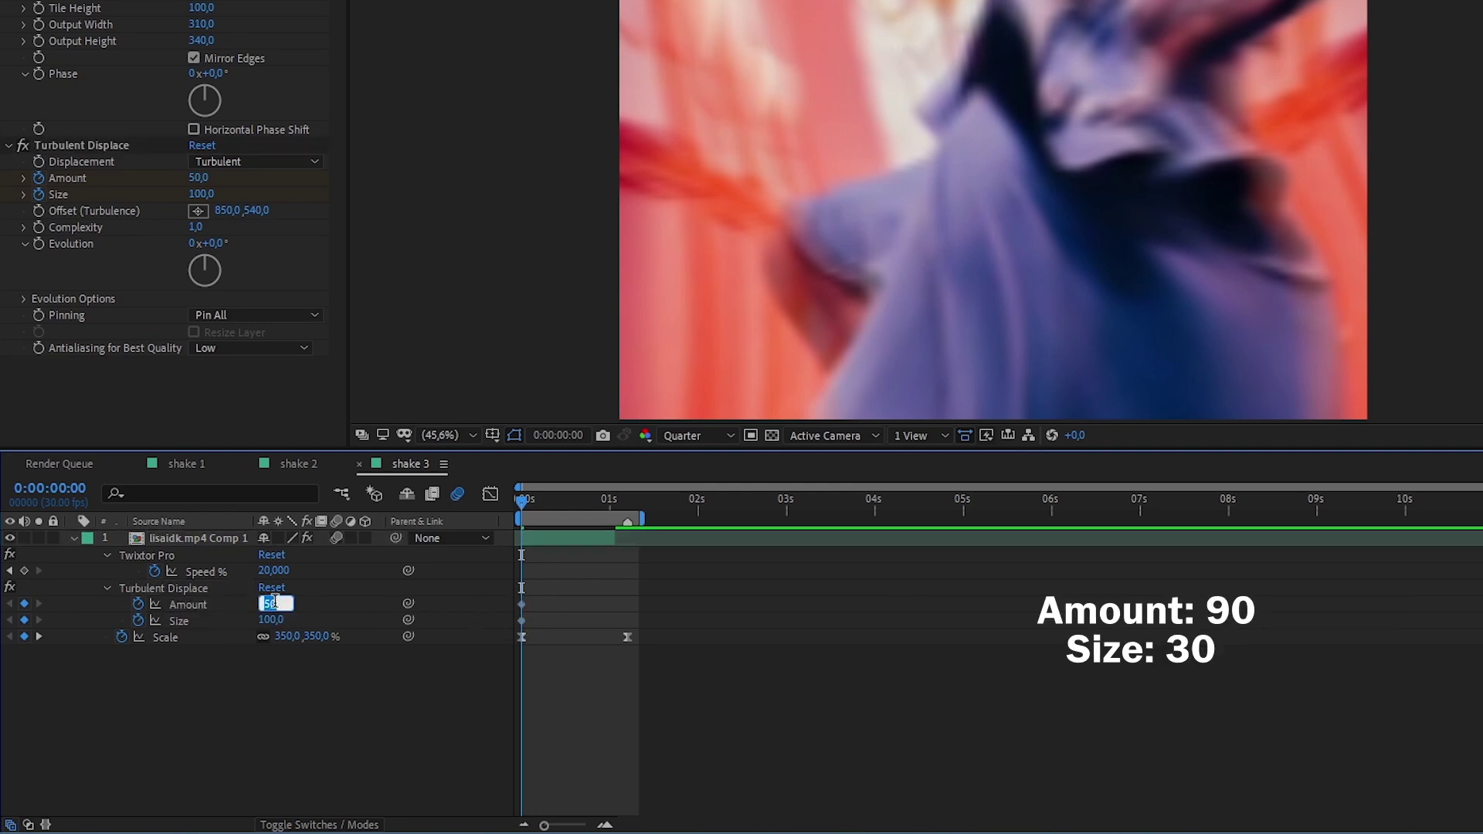
{"action": "key", "text": "Return"}
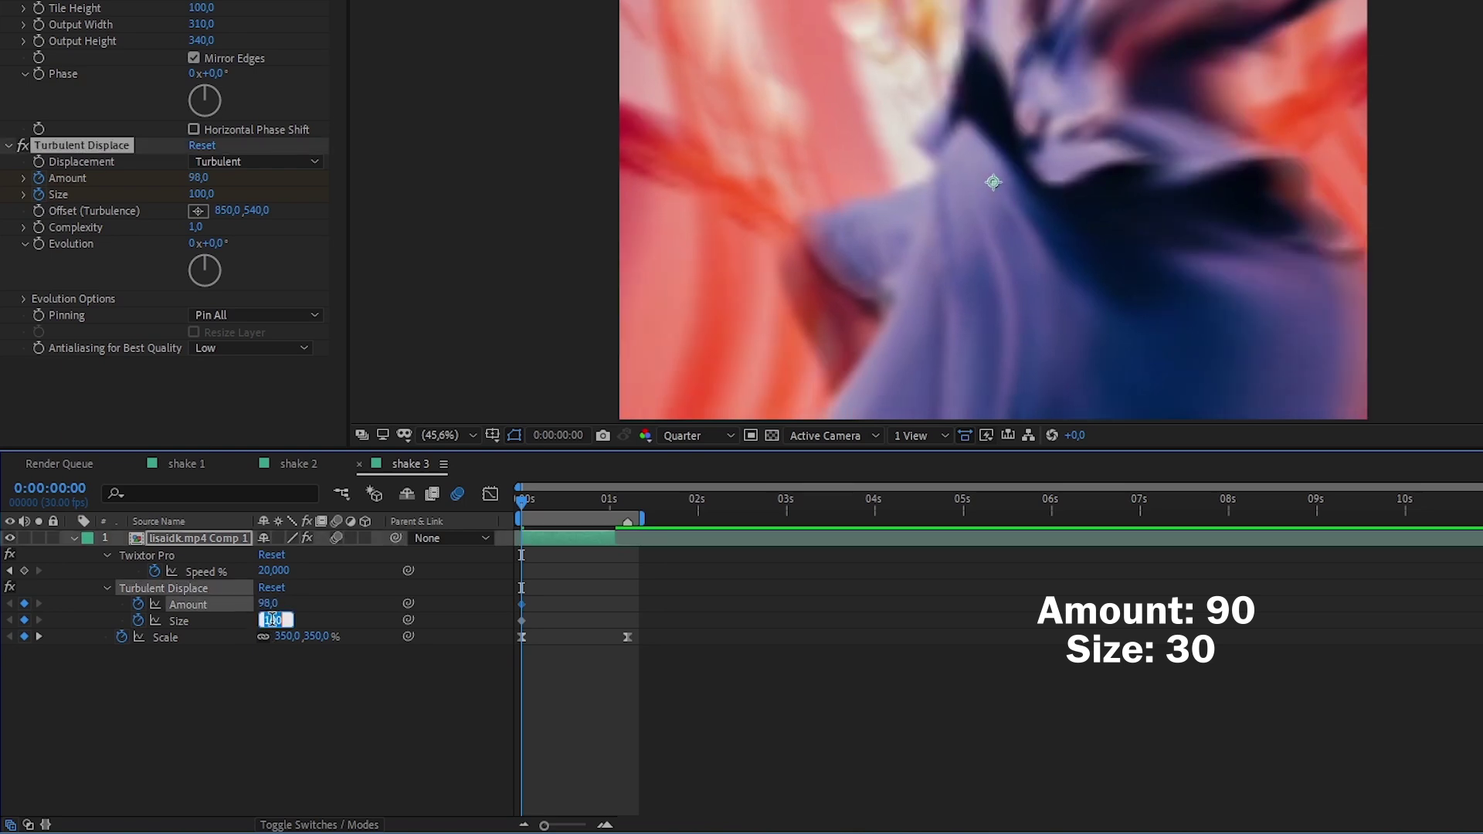
{"action": "key", "text": "Return"}
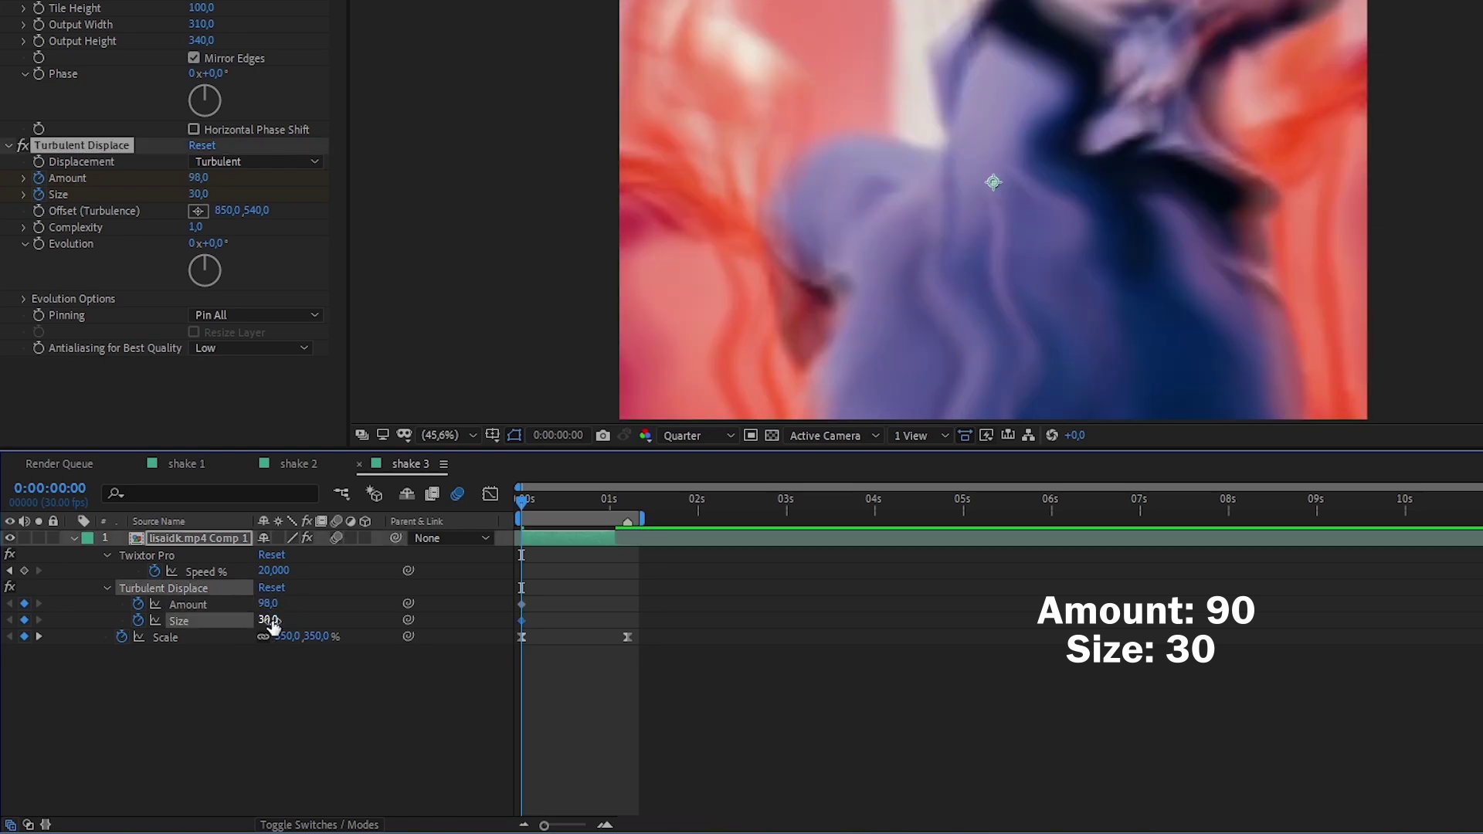
Keyframe the Turbulent Displace Amount at 0 and Size at 440 at 0:00:01:18.
{"action": "left_click_drag", "start_coordinate": [534, 497], "coordinate": [659, 503]}
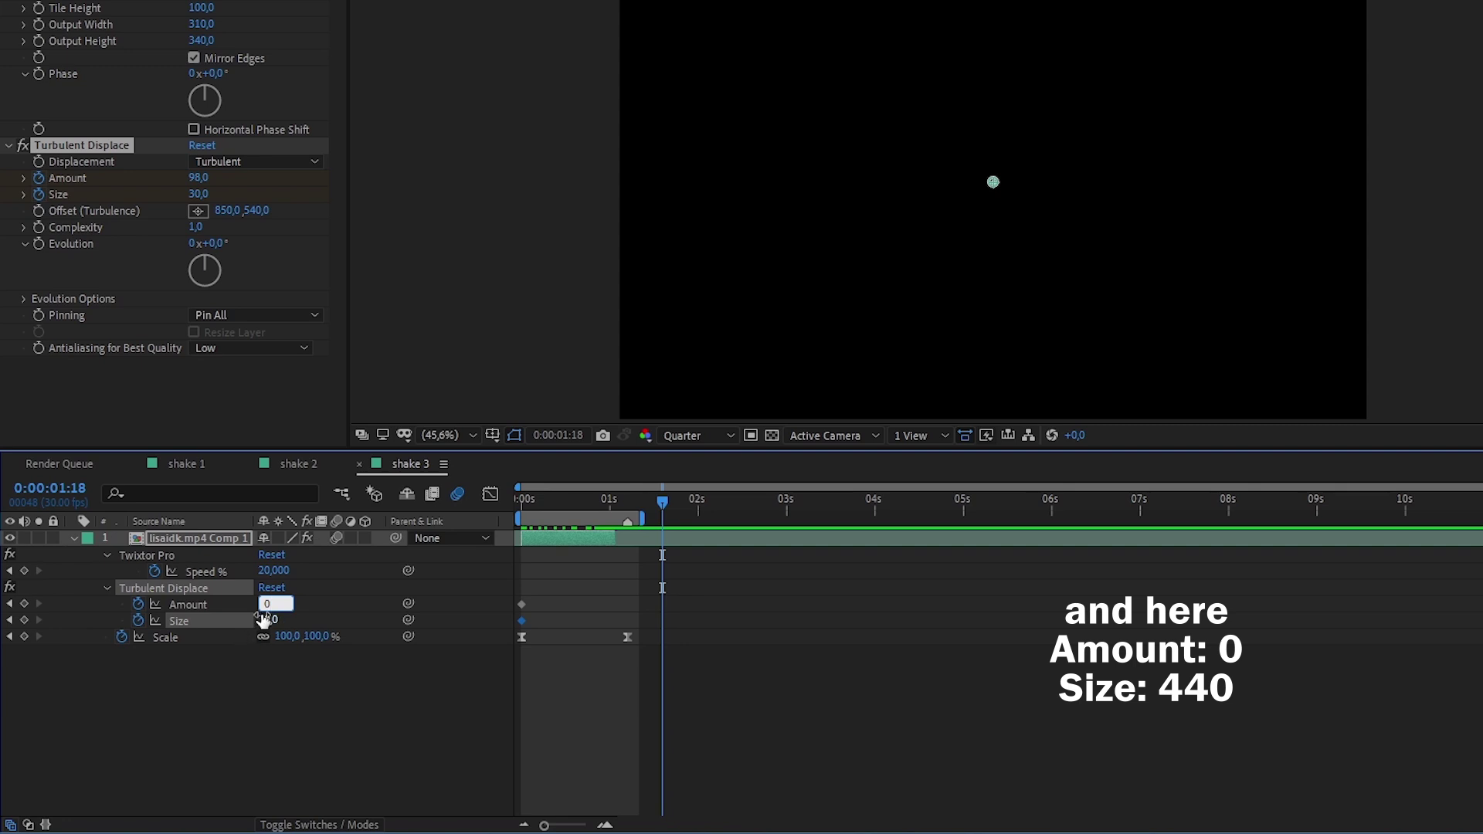
{"action": "left_click", "coordinate": [266, 620]}
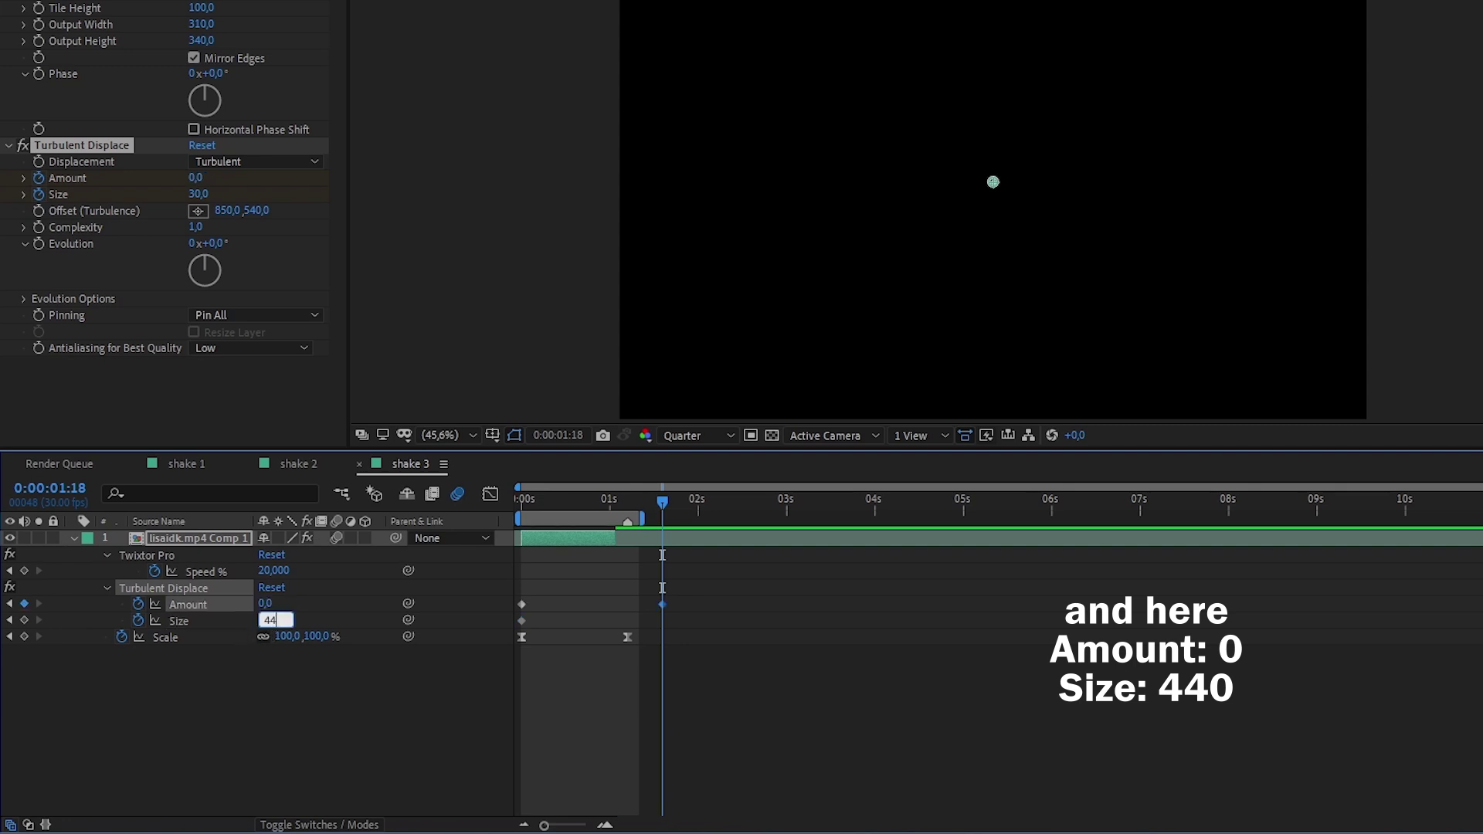
{"action": "key", "text": "Return"}
Ease the Amount and Size keyframes, reshape their speed curves to peak at the start with about 70% end influence, and preview.
{"action": "left_click_drag", "start_coordinate": [717, 590], "coordinate": [510, 627]}
{"action": "key", "text": "F9"}
{"action": "left_click", "coordinate": [490, 494]}
{"action": "left_click", "coordinate": [968, 807]}
{"action": "left_click", "coordinate": [1020, 615]}
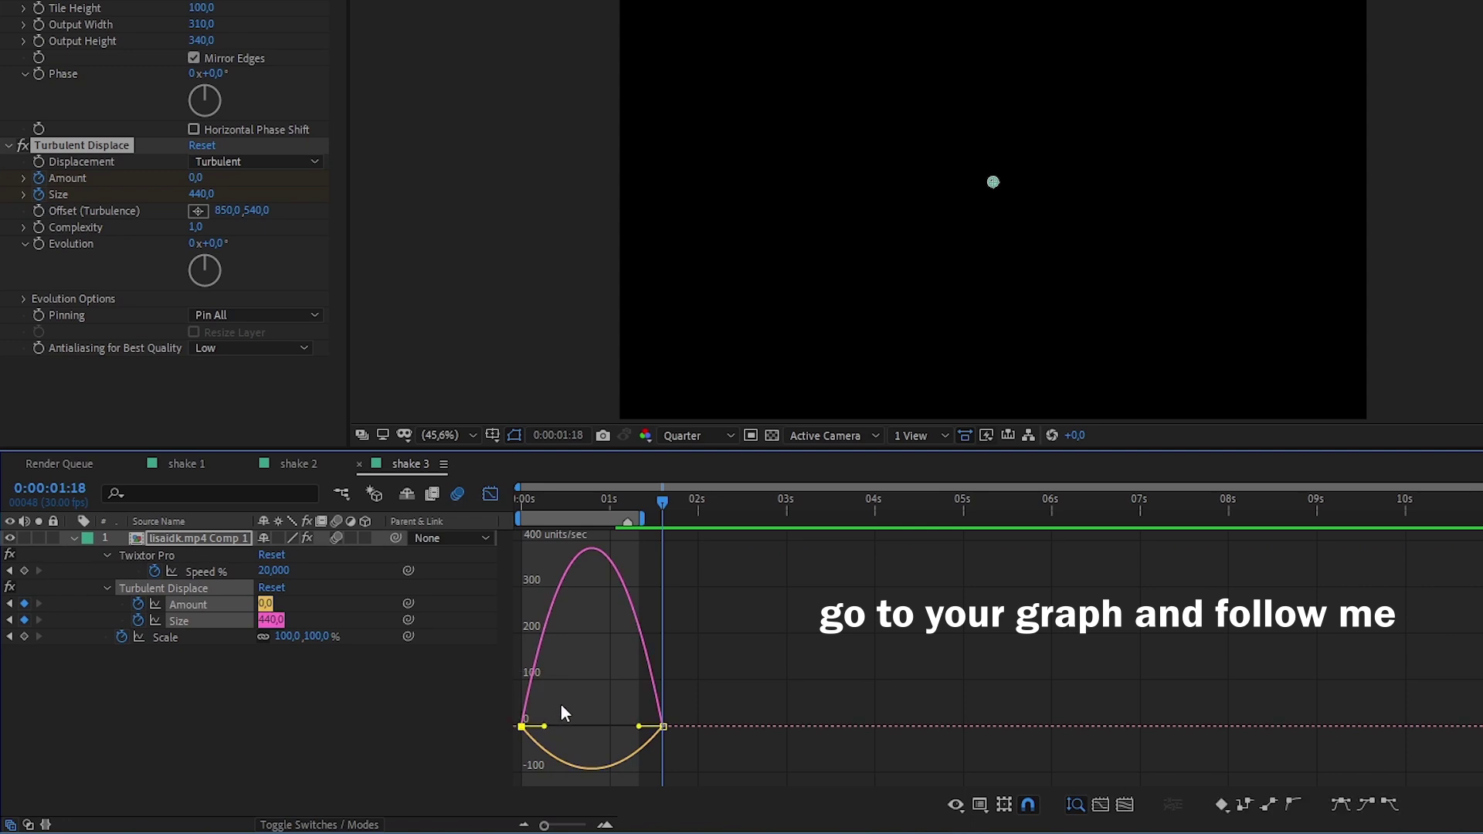
{"action": "left_click_drag", "start_coordinate": [522, 730], "coordinate": [618, 735]}
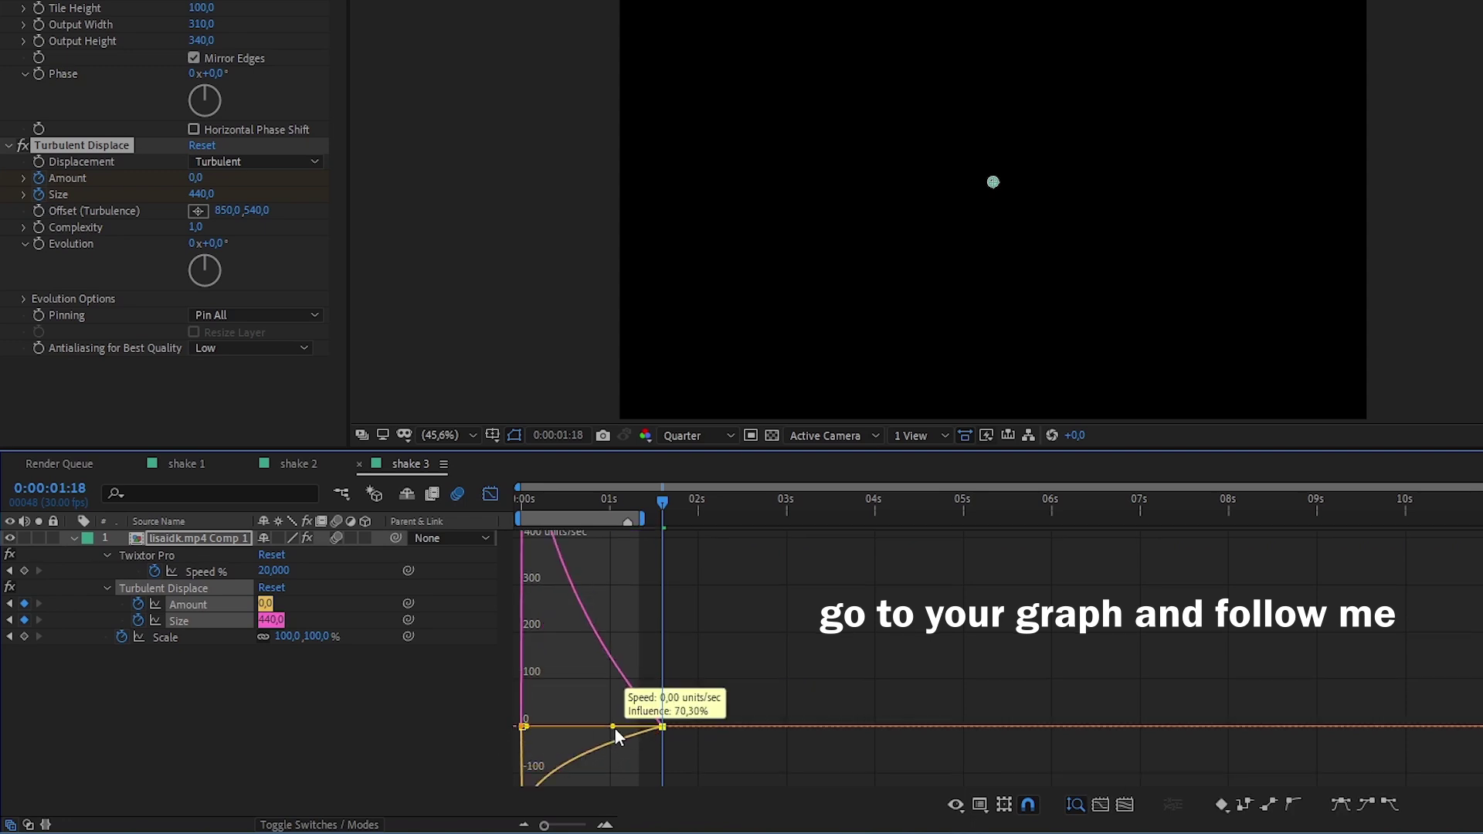
{"action": "left_click", "coordinate": [481, 497]}
{"action": "key", "text": "space"}
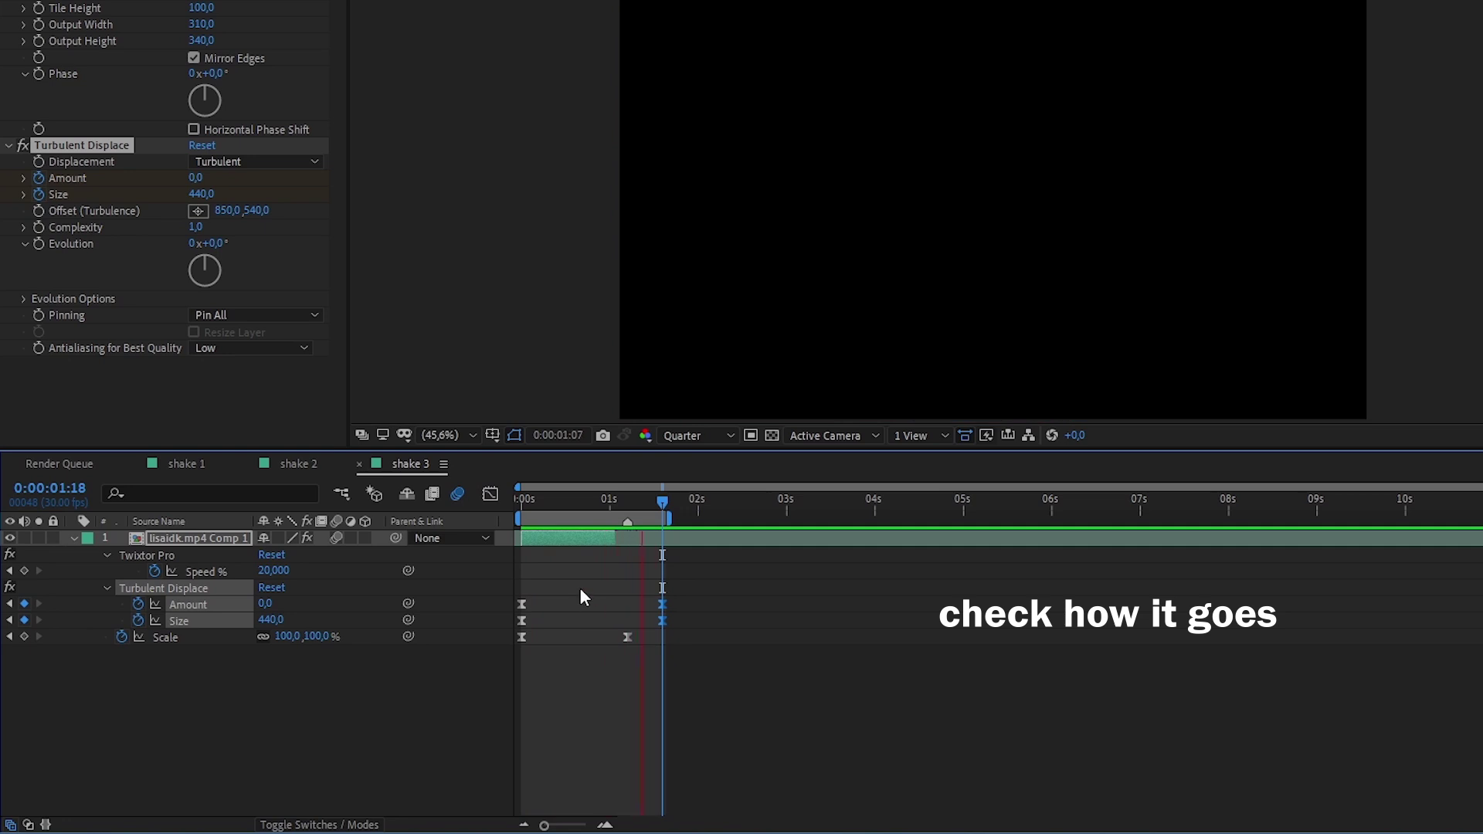
{"action": "left_click", "coordinate": [643, 499]}
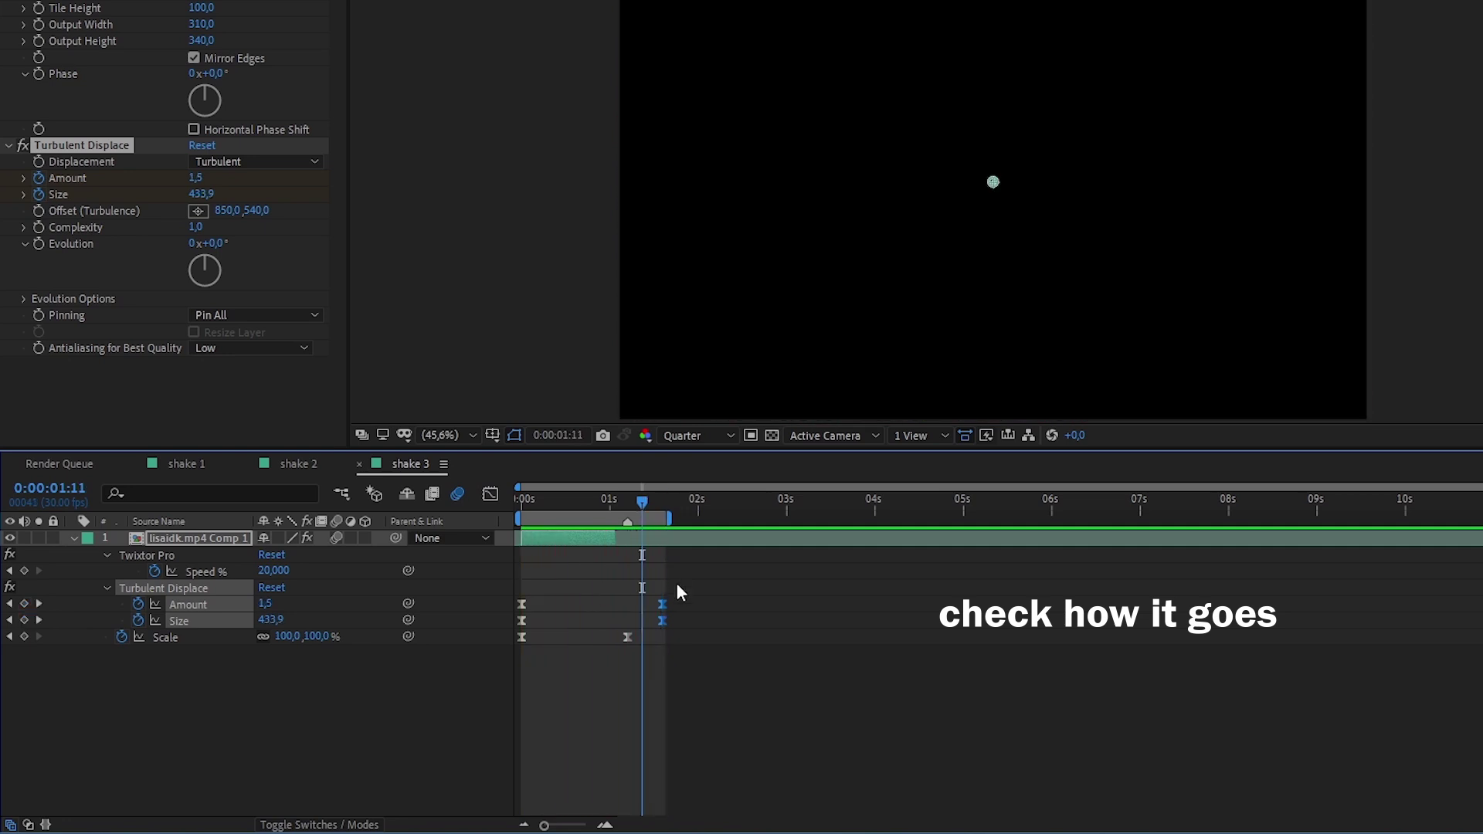
Move the last Amount and Size keyframes to just before the 2-second mark and preview the distortion.
{"action": "left_click_drag", "start_coordinate": [665, 605], "coordinate": [692, 605]}
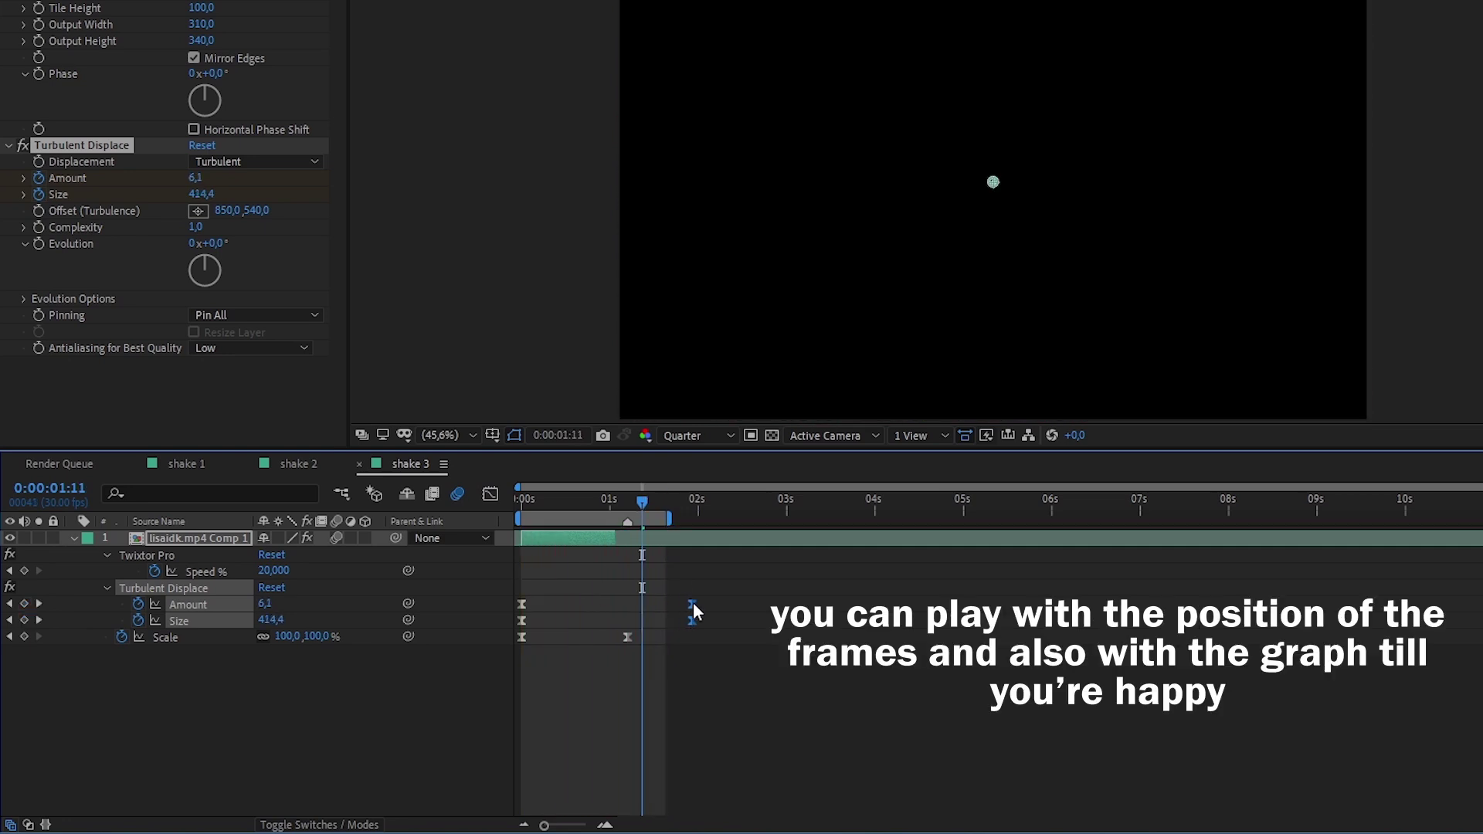
{"action": "left_click", "coordinate": [489, 494]}
{"action": "left_click", "coordinate": [490, 494]}
{"action": "key", "text": "space"}
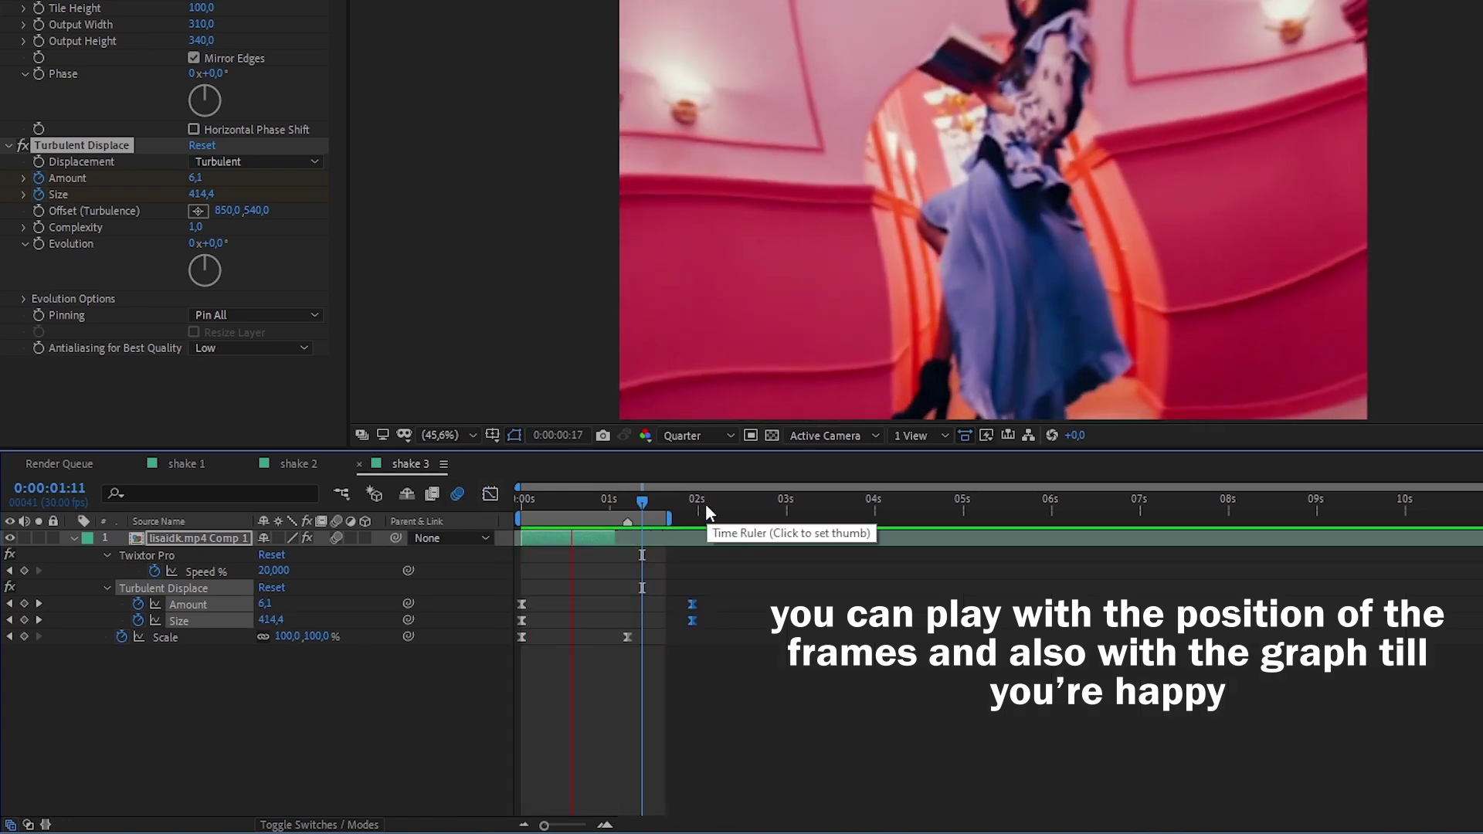
{"action": "left_click", "coordinate": [609, 501]}
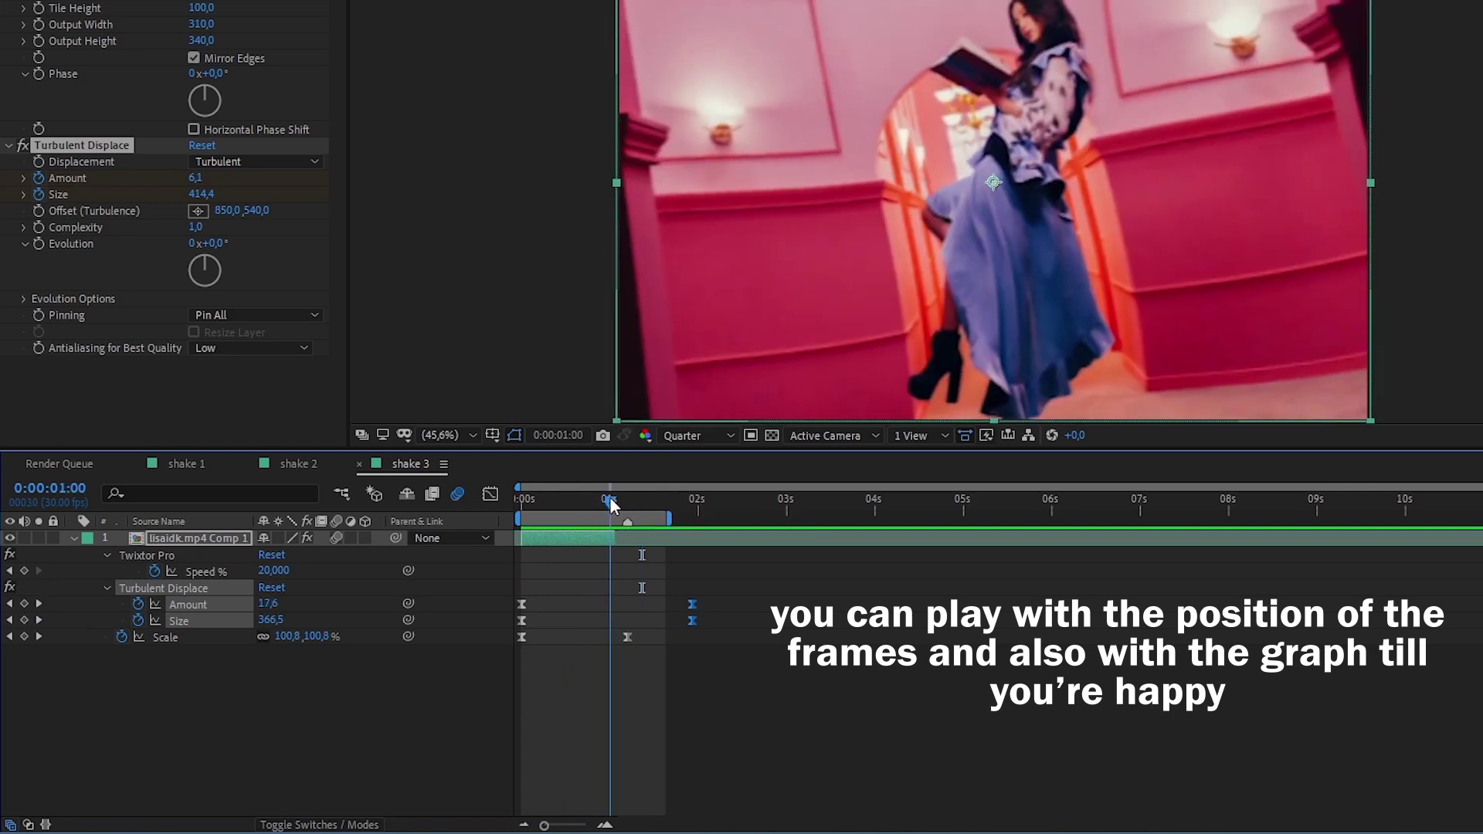
Shorten the end handle of the Amount and Size speed curves in the graph and preview the transition.
{"action": "left_click", "coordinate": [490, 494]}
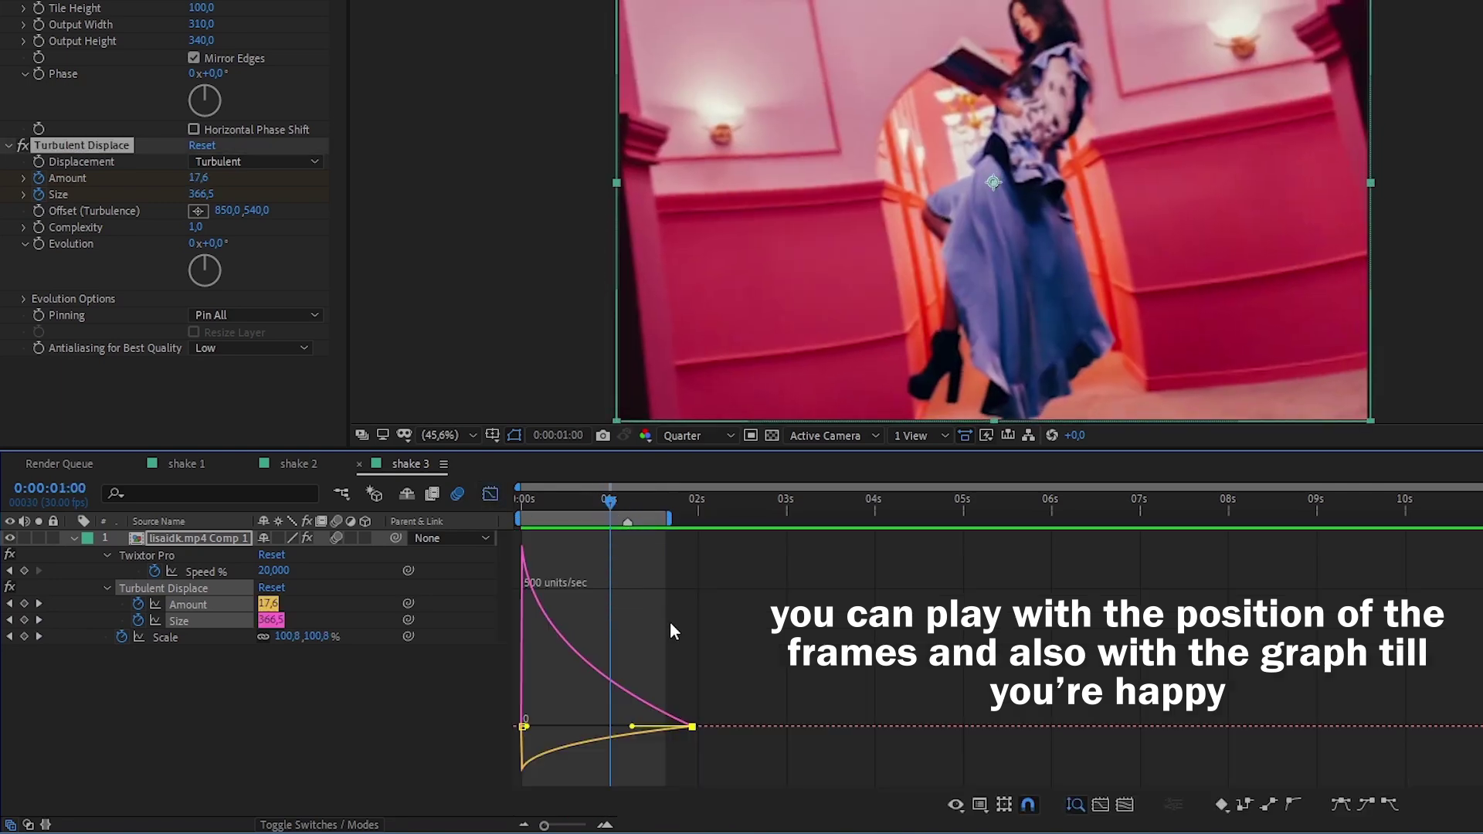
{"action": "left_click_drag", "start_coordinate": [634, 729], "coordinate": [645, 726]}
{"action": "left_click", "coordinate": [525, 500]}
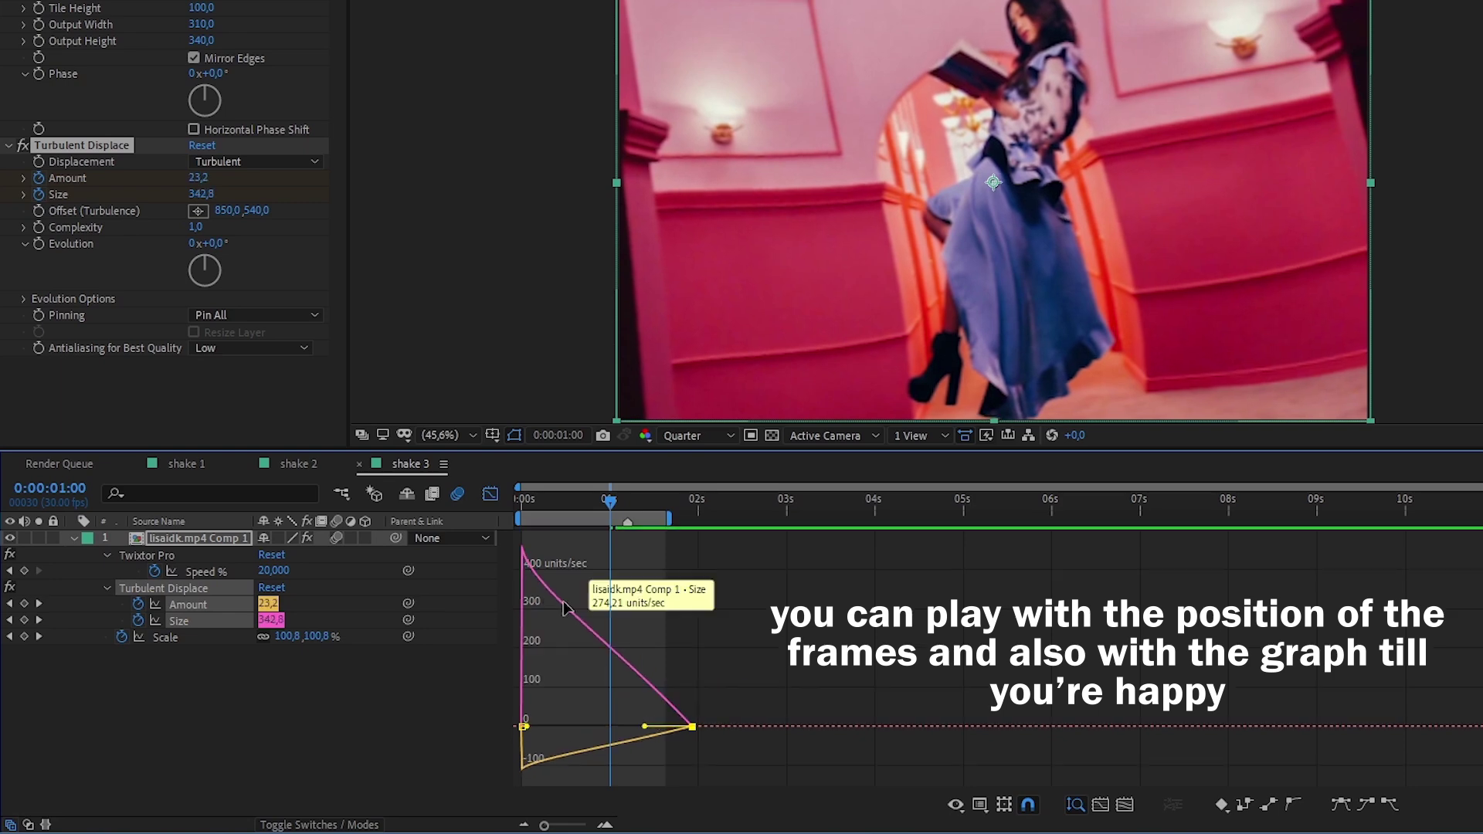
{"action": "left_click", "coordinate": [484, 497]}
{"action": "key", "text": "space"}
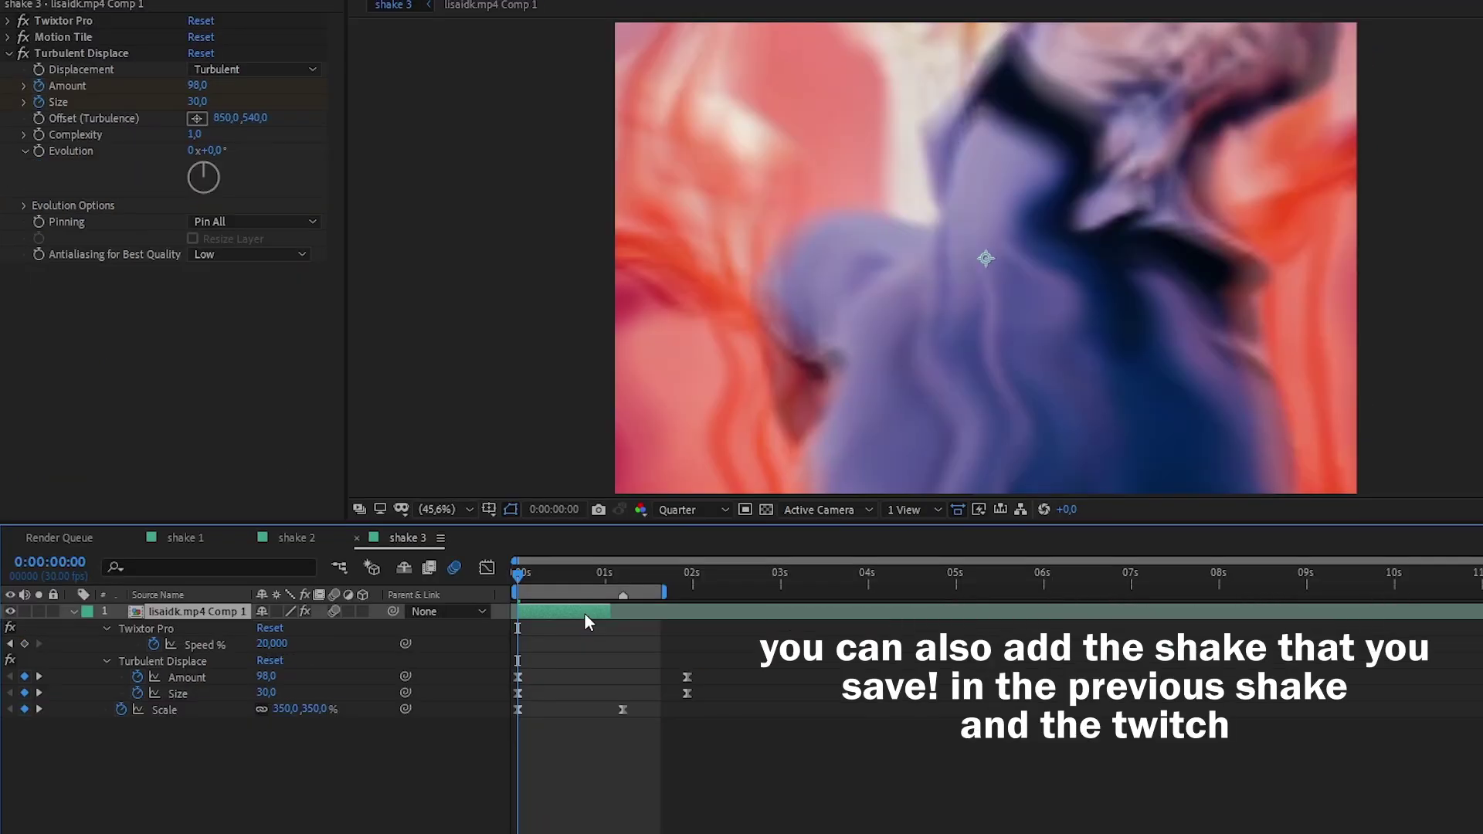
Search the effects and presets for shake, apply the saved S_Shake preset to the clip in shake 3, and preview it.
{"action": "key", "text": "ctrl+space"}
{"action": "type", "text": "shake"}
{"action": "key", "text": "Down"}
{"action": "key", "text": "Down"}
{"action": "key", "text": "Down"}
{"action": "key", "text": "Return"}
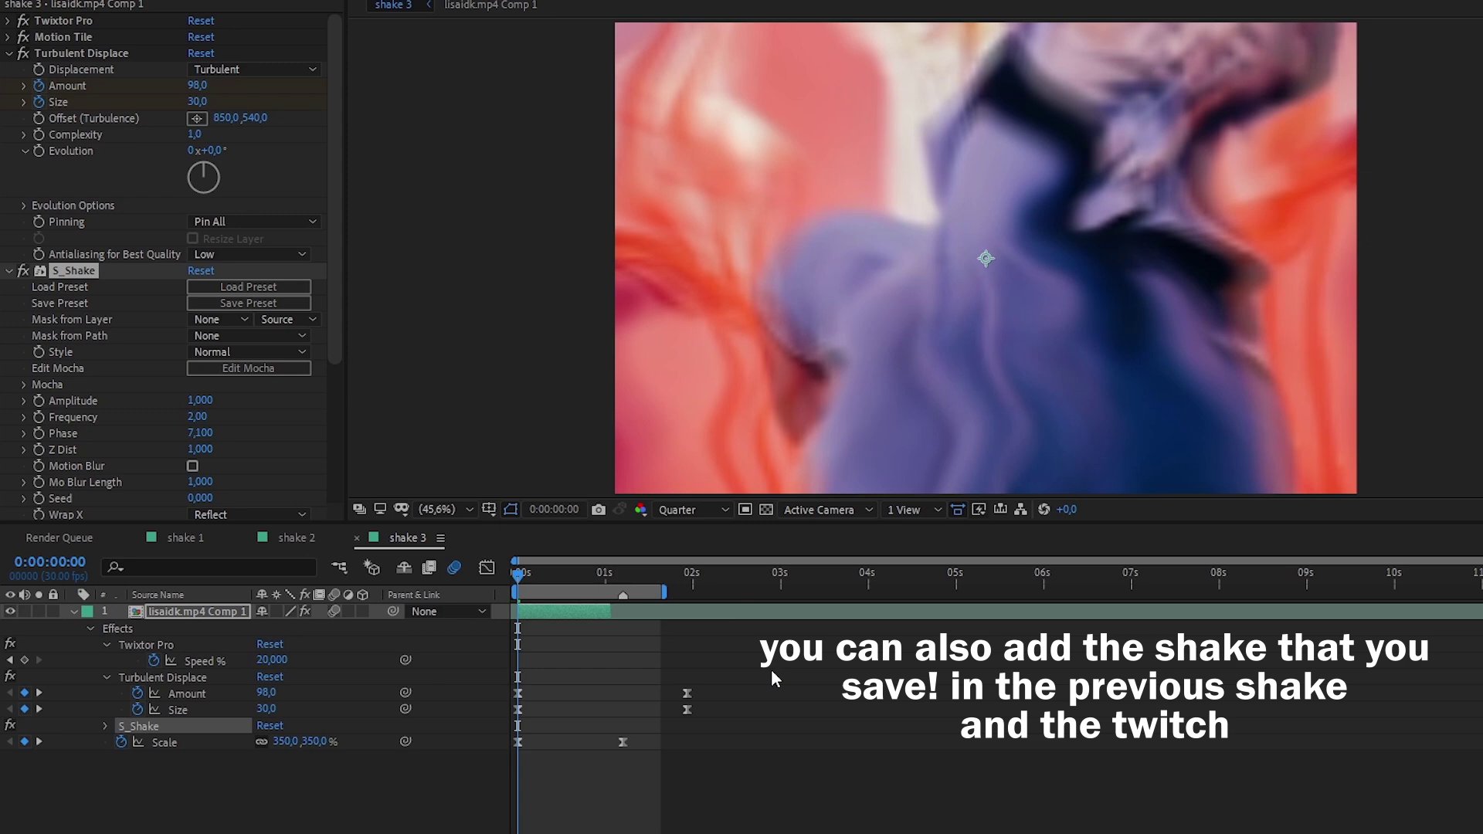
{"action": "key", "text": "space"}
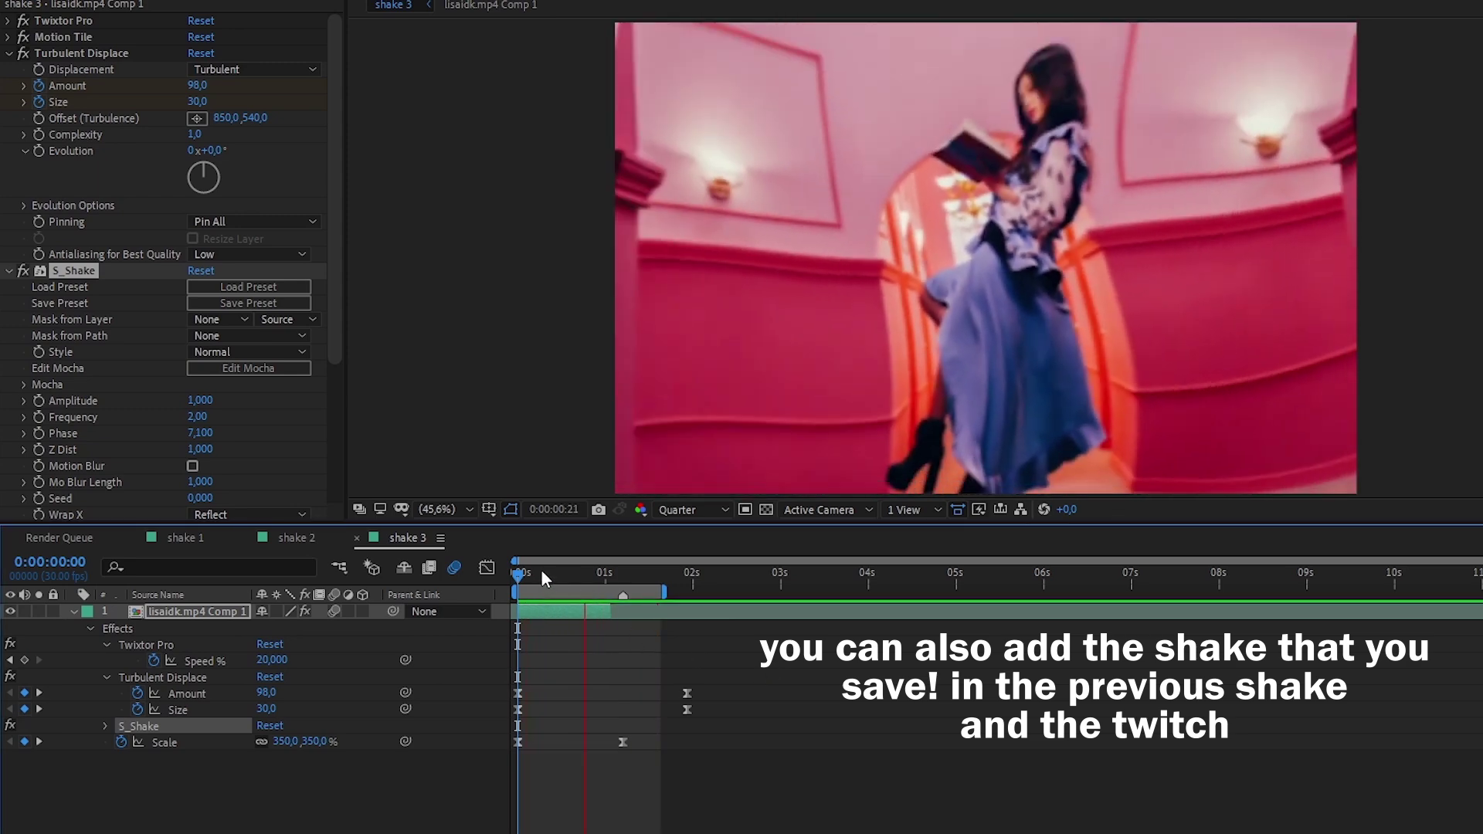
{"action": "key", "text": "space"}
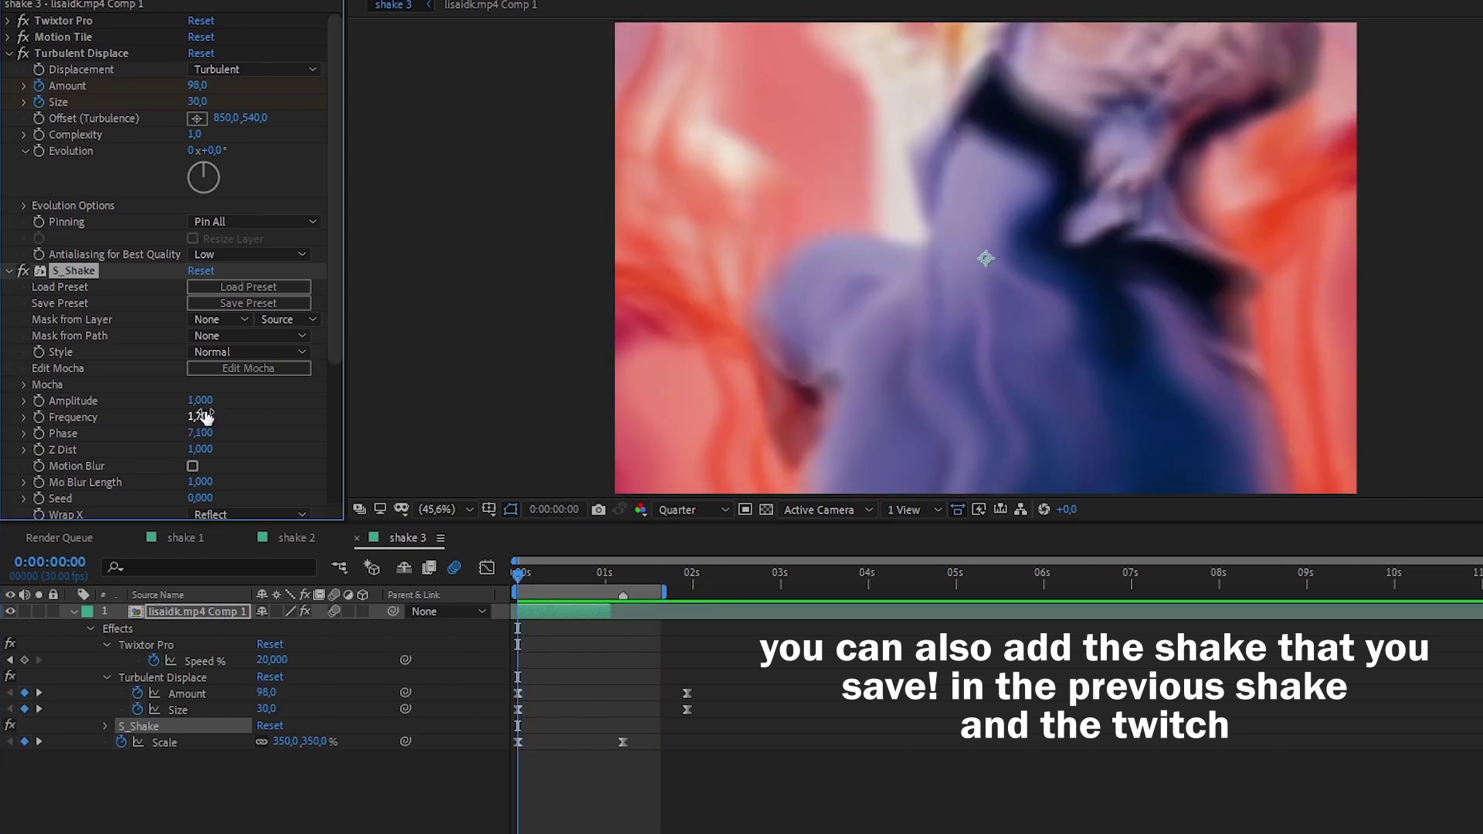
Set the S_Shake Frequency to 1.70 and preview the combined shake.
{"action": "key", "text": "Return"}
{"action": "key", "text": "space"}
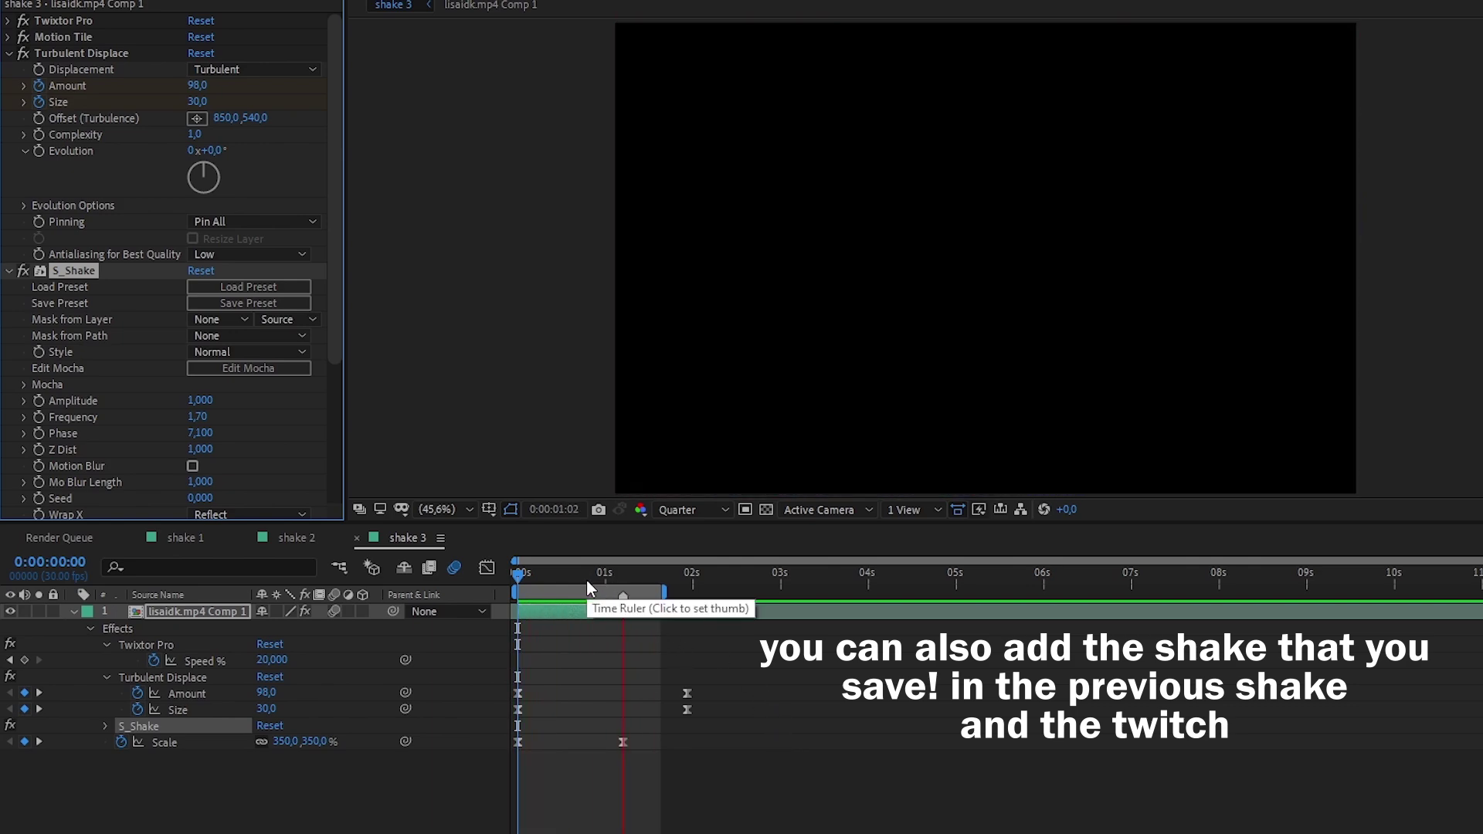
{"action": "left_click", "coordinate": [591, 580]}
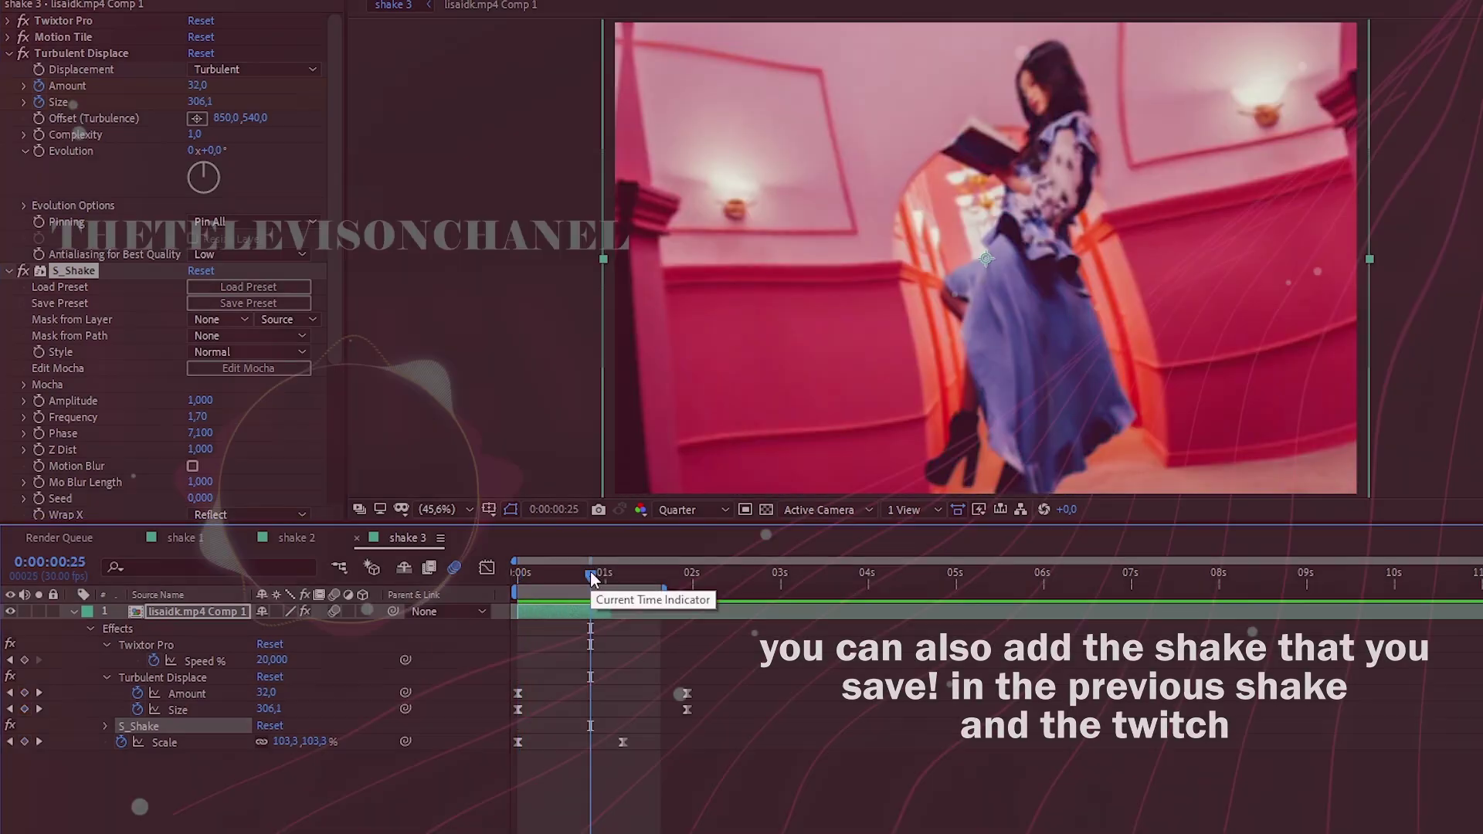
{"action": "key", "text": "ctrl+space"}
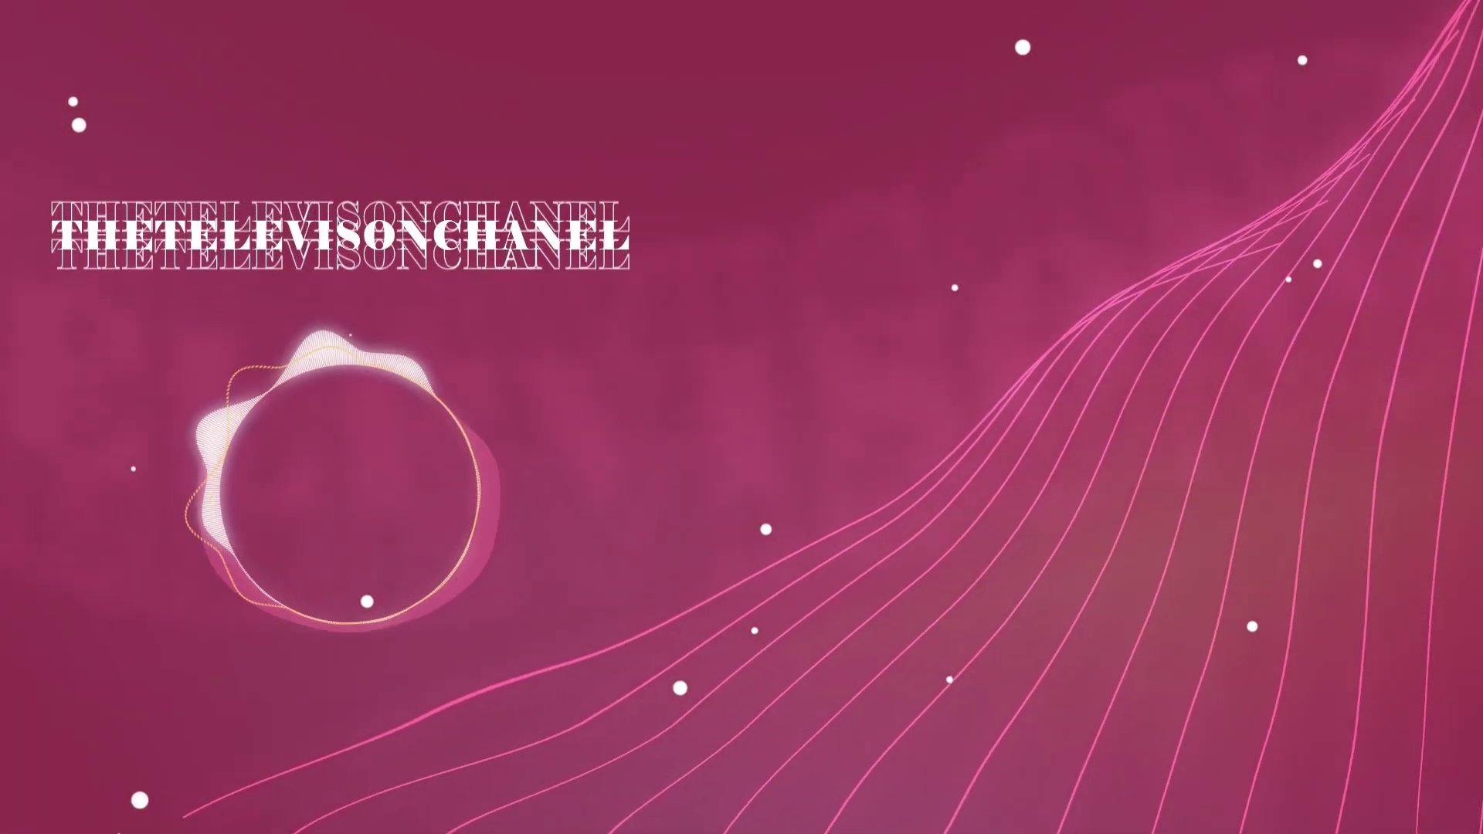